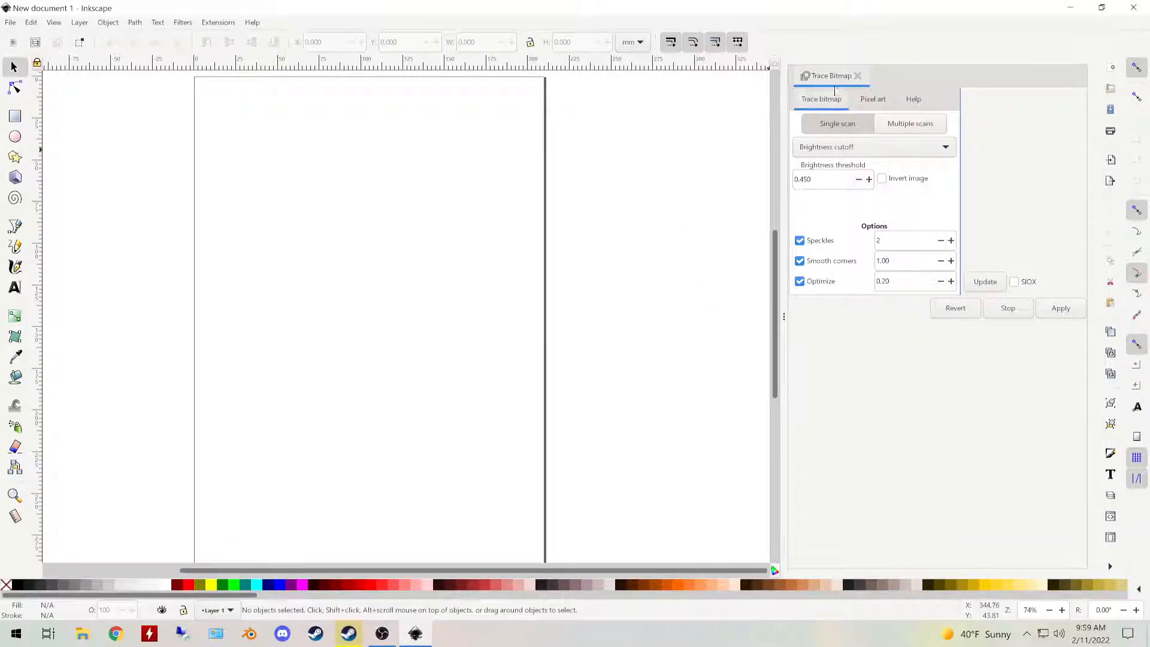
Step: Close the Trace Bitmap panel and open alien.jpg from the images-coasters folder, embedded with its DPI taken from the file
click(858, 76)
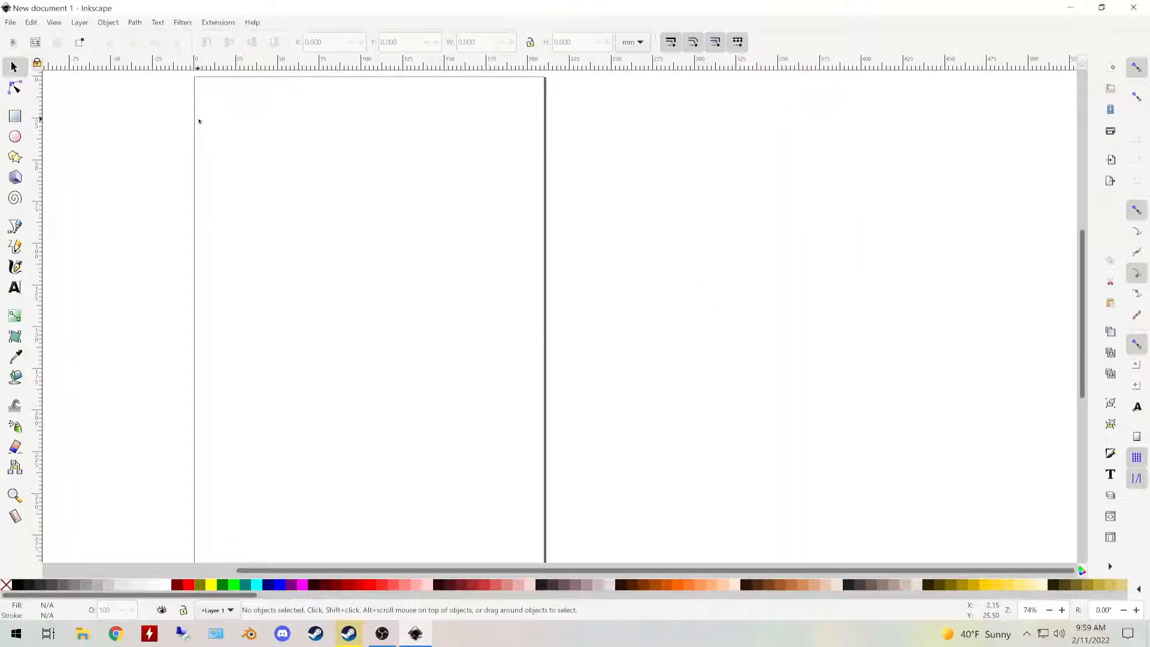
click(11, 24)
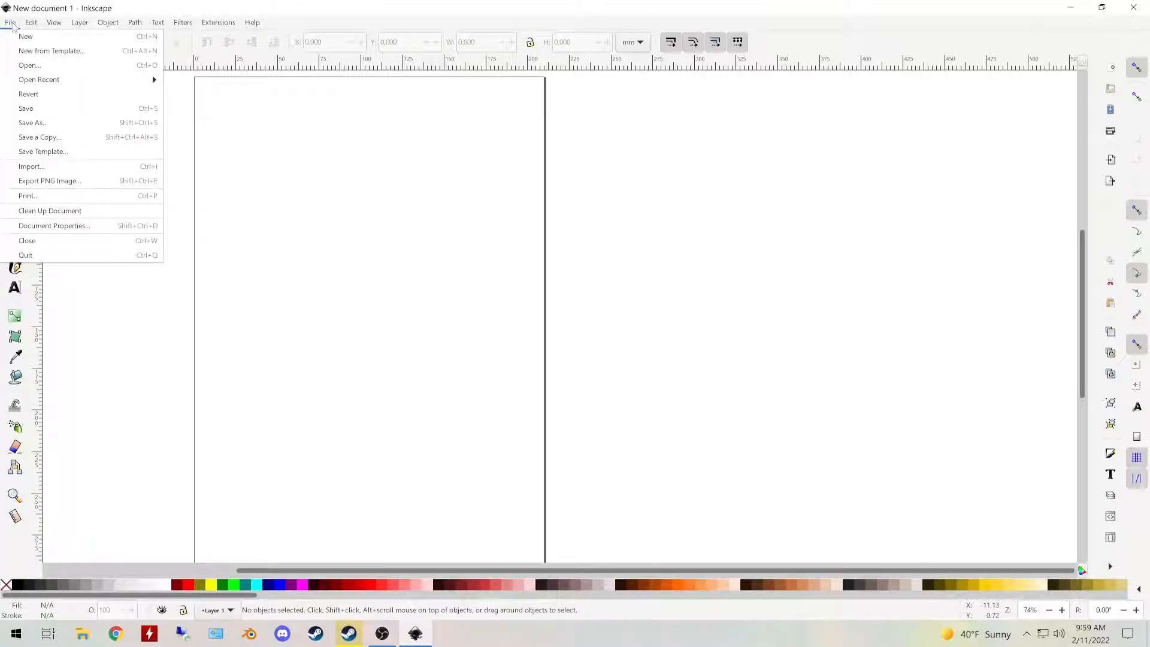
click(26, 67)
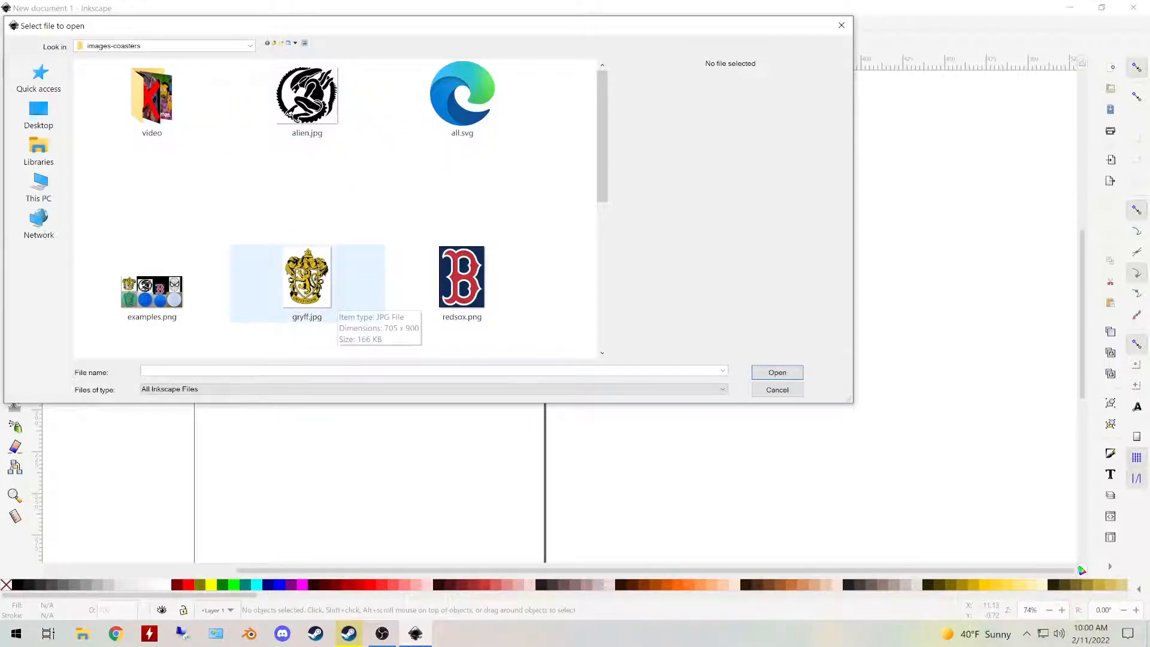
mouse_move(602, 139)
mouse_down()
mouse_move(602, 206)
mouse_move(596, 132)
mouse_up()
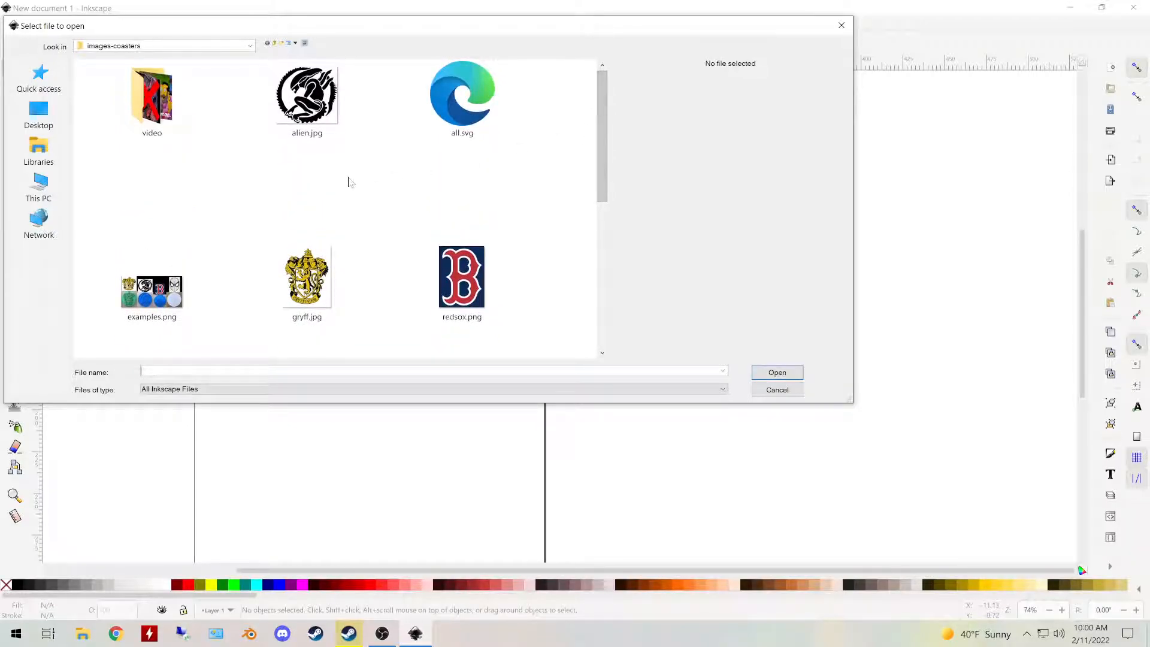
click(251, 47)
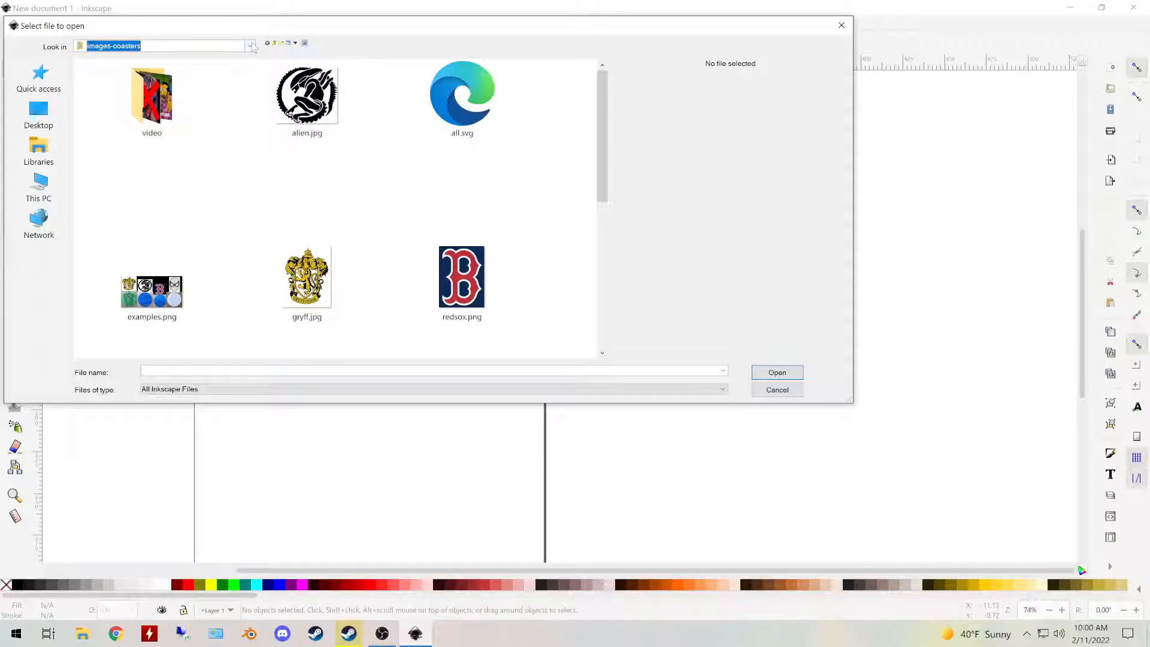
scroll(144, 198, up, 3)
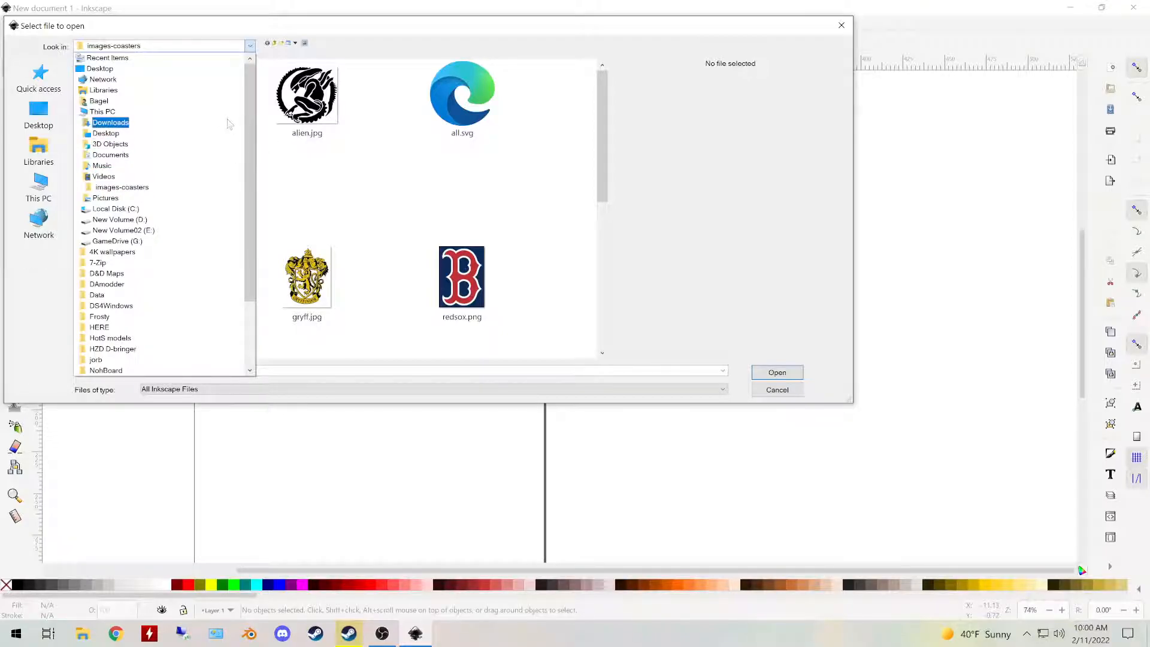
click(250, 47)
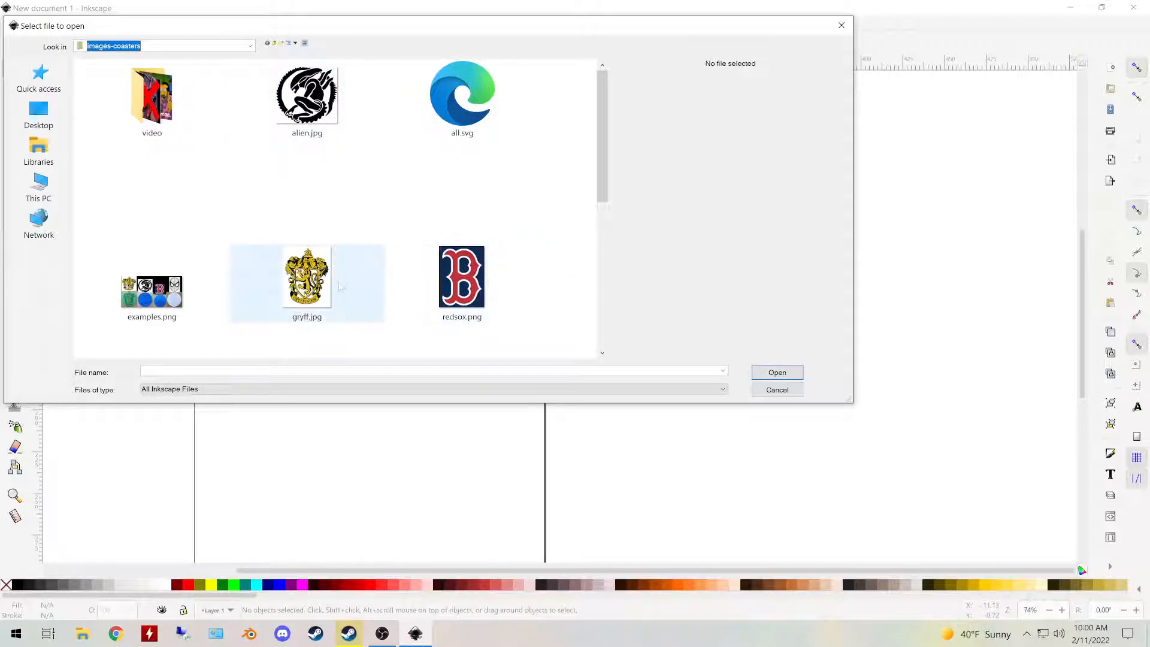
click(333, 124)
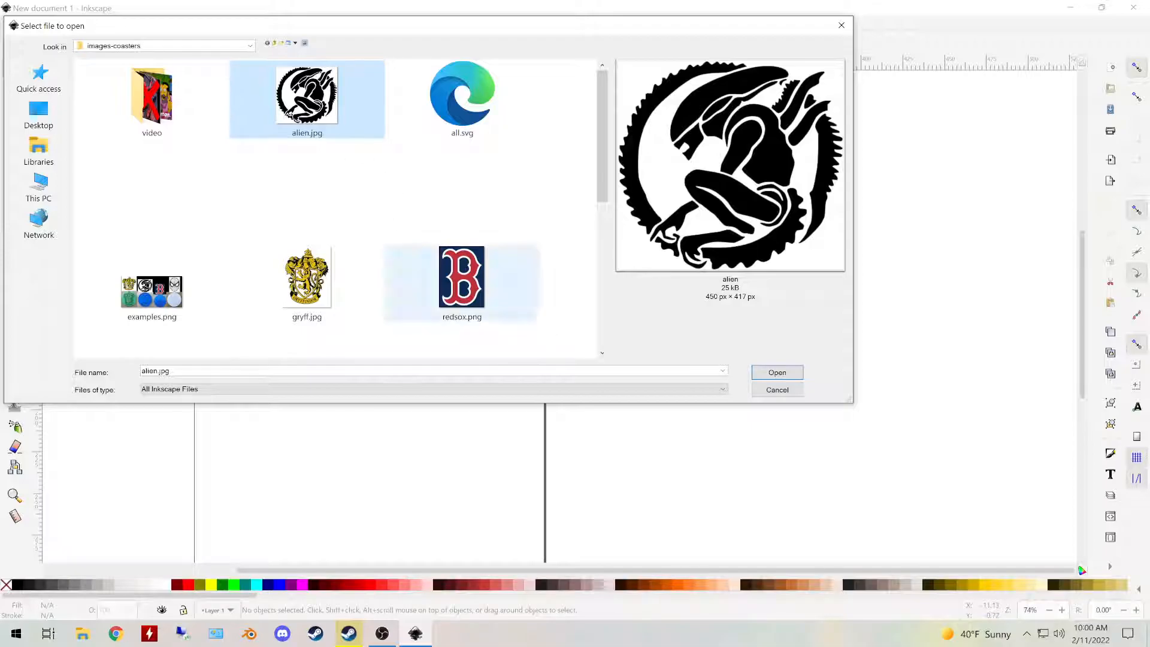
click(773, 372)
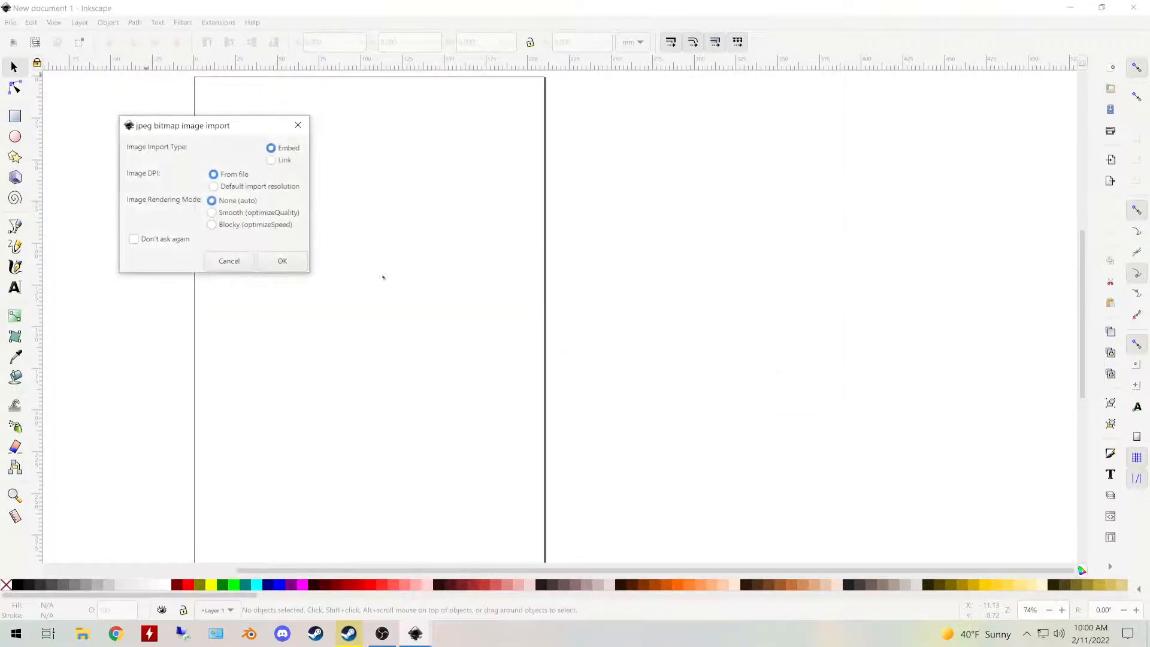
click(282, 261)
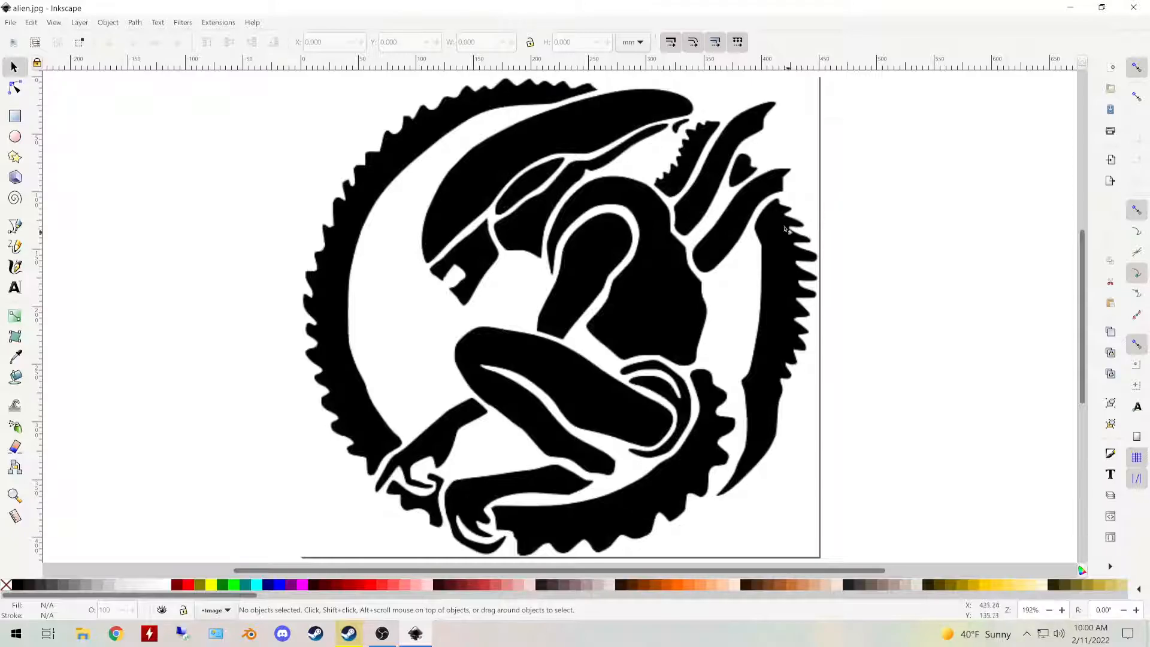
Step: Select the alien image on the page and bring up the Trace Bitmap settings for it
ctrl+scroll(775, 216, down, 1)
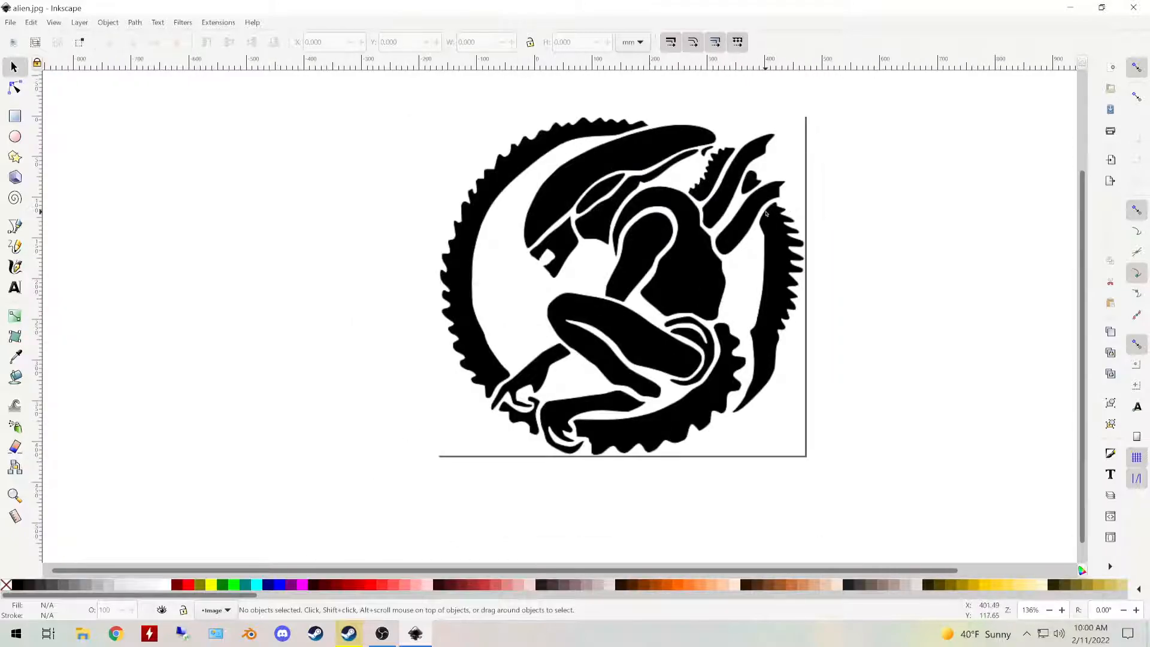
ctrl+scroll(762, 216, down, 1)
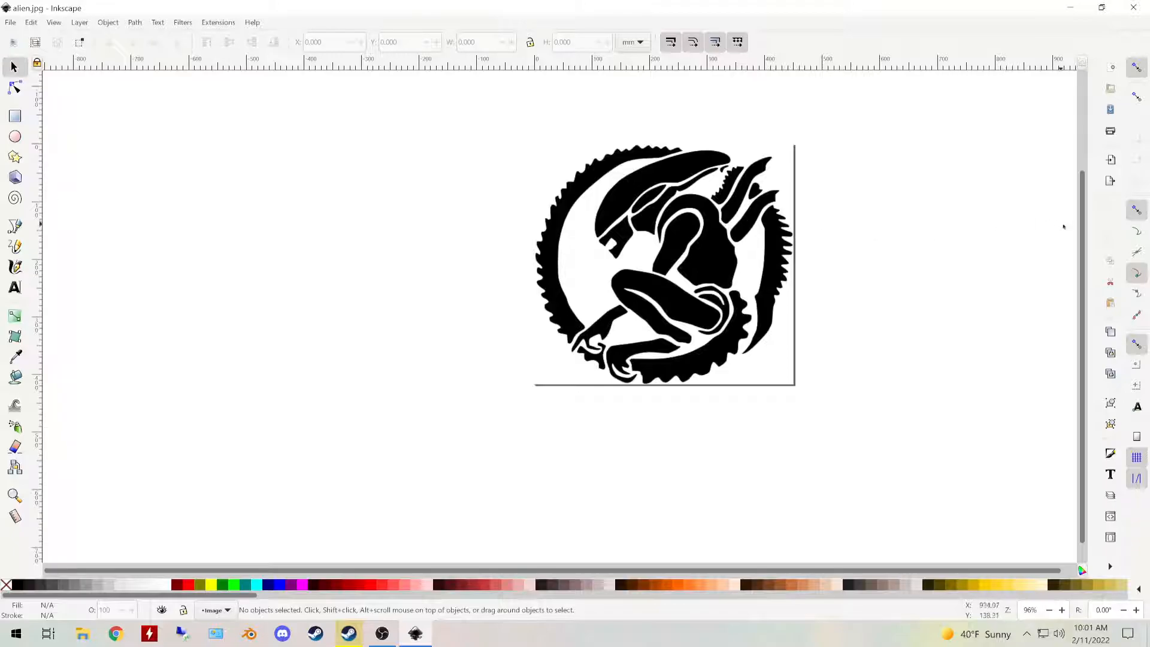
drag(1083, 230, 1082, 179)
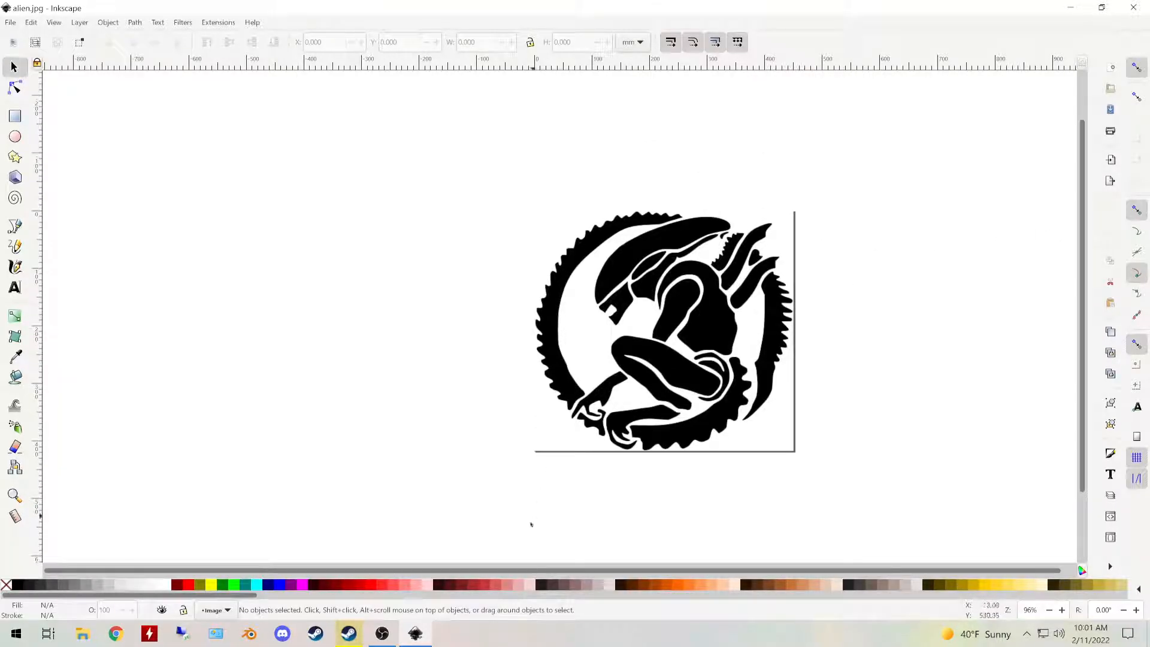
drag(513, 570, 561, 570)
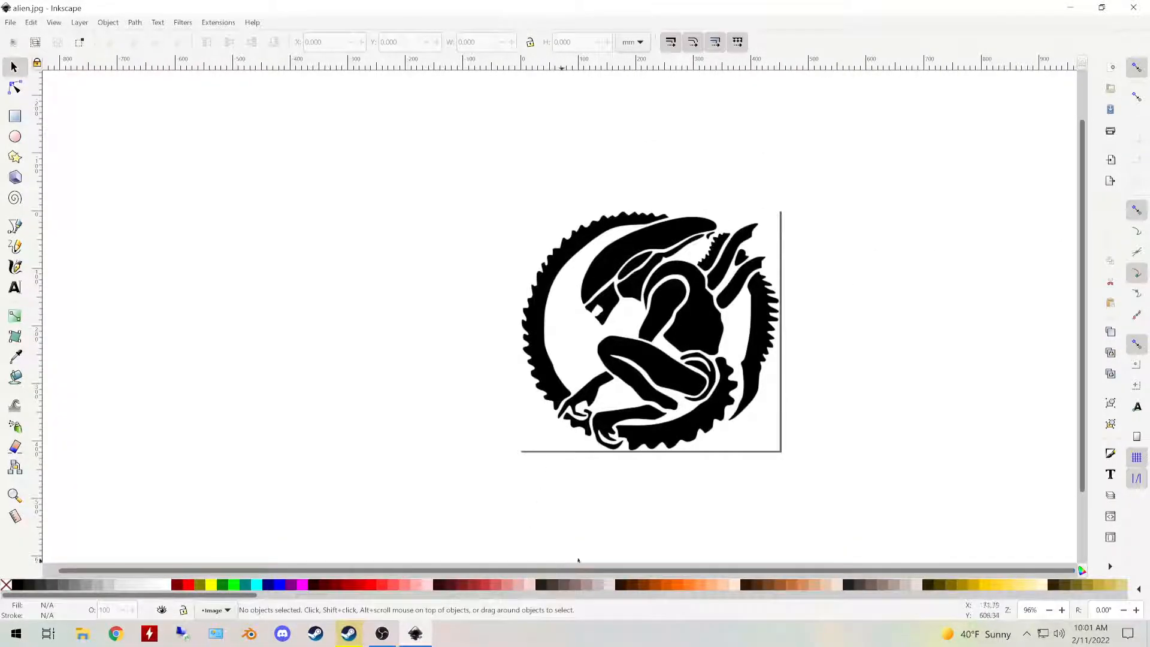
ctrl+scroll(858, 312, down, 2)
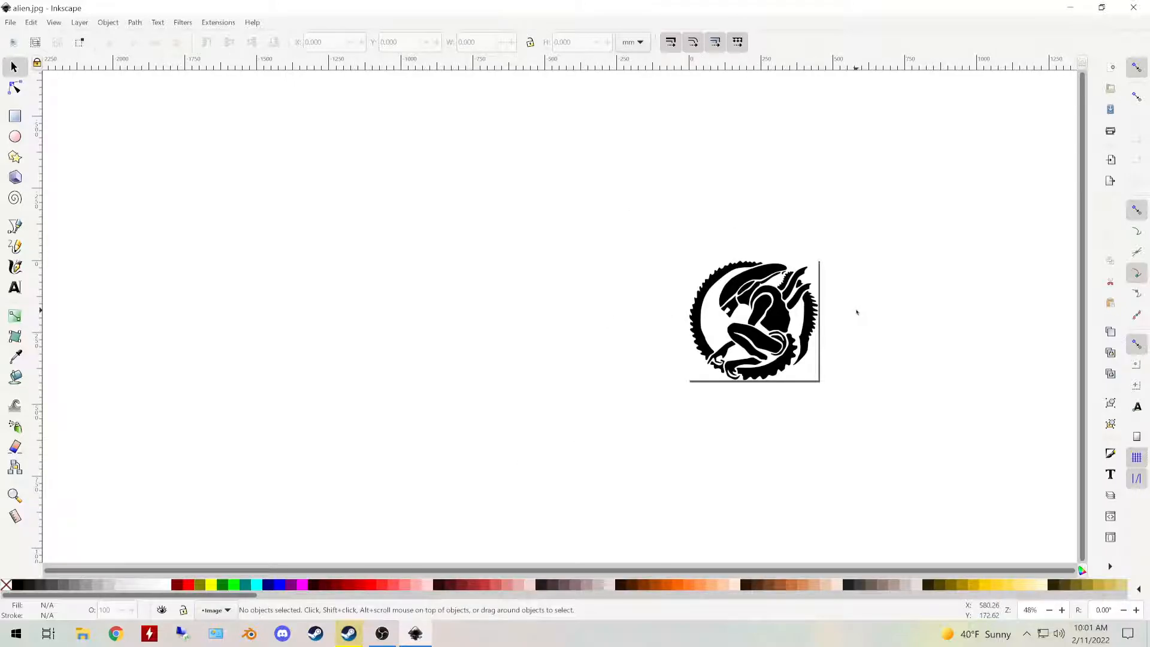
ctrl+scroll(851, 313, up, 2)
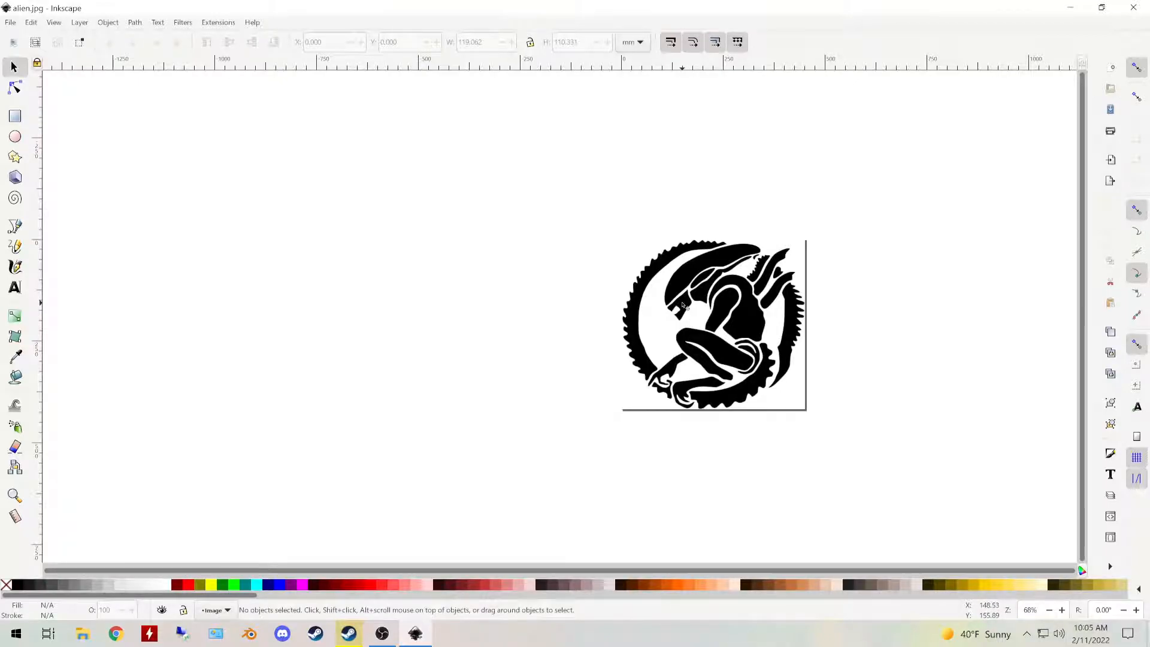
click(729, 303)
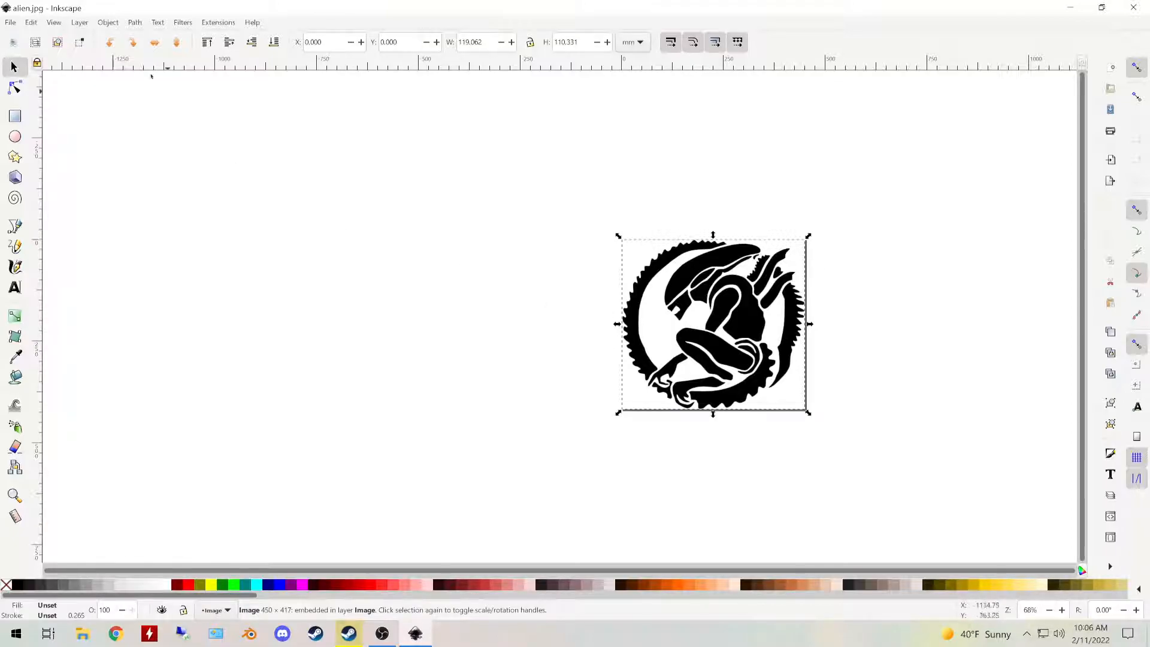
click(135, 22)
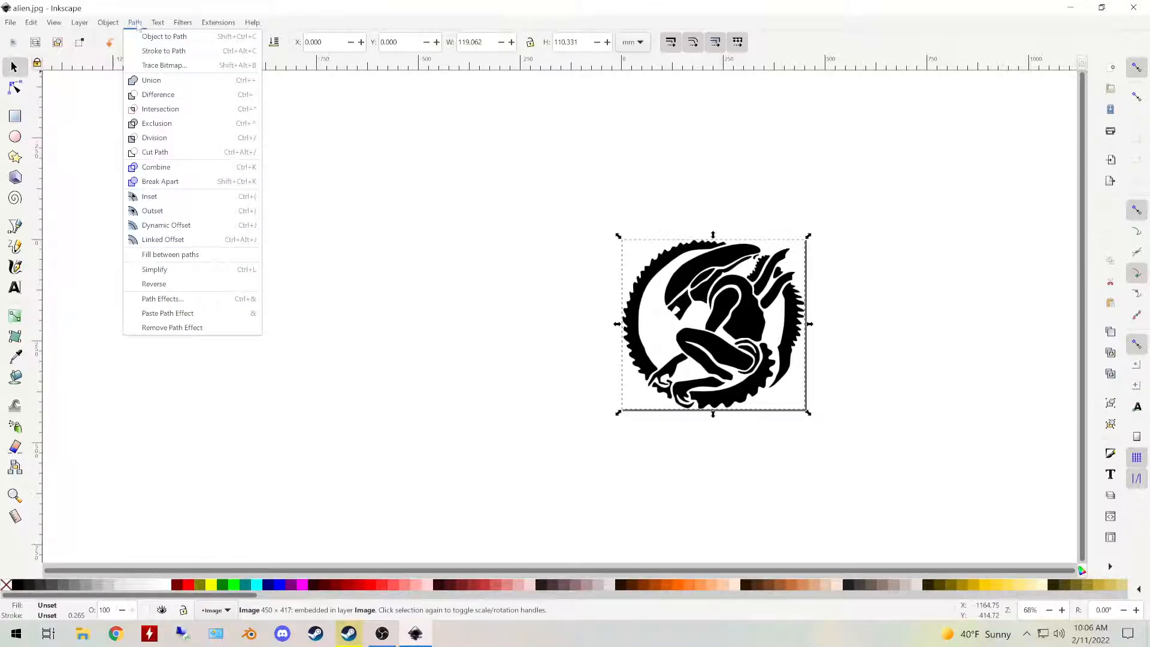
click(162, 65)
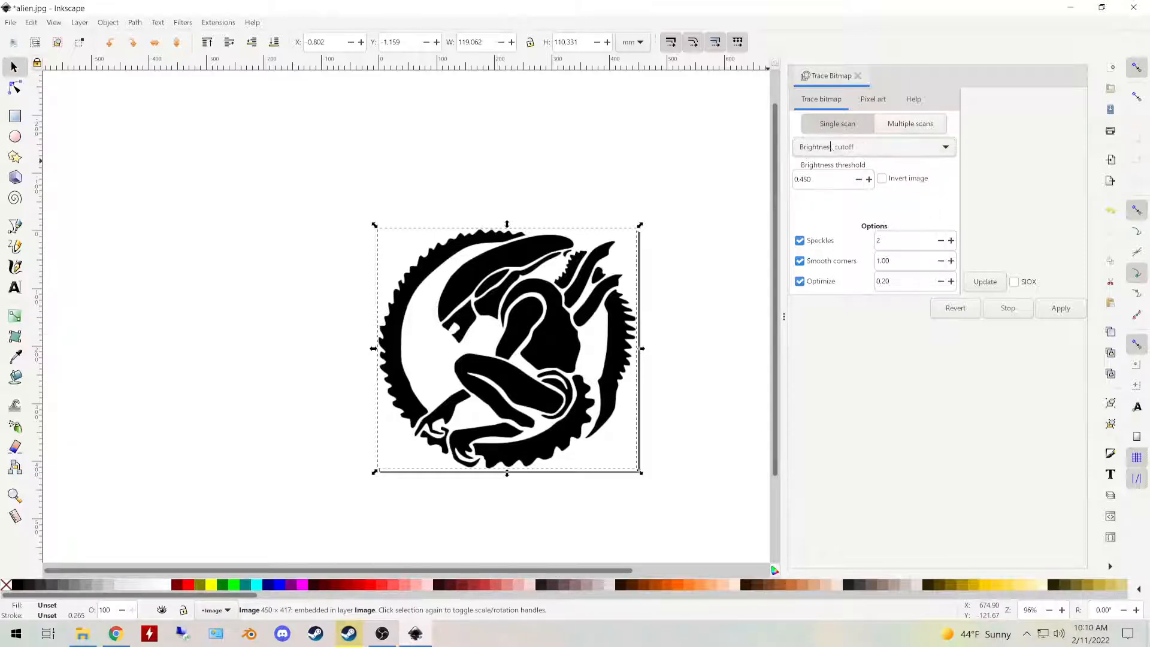
Step: Trace the alien image with multiple scans using Brightness steps, with Stack and Remove background enabled
click(909, 124)
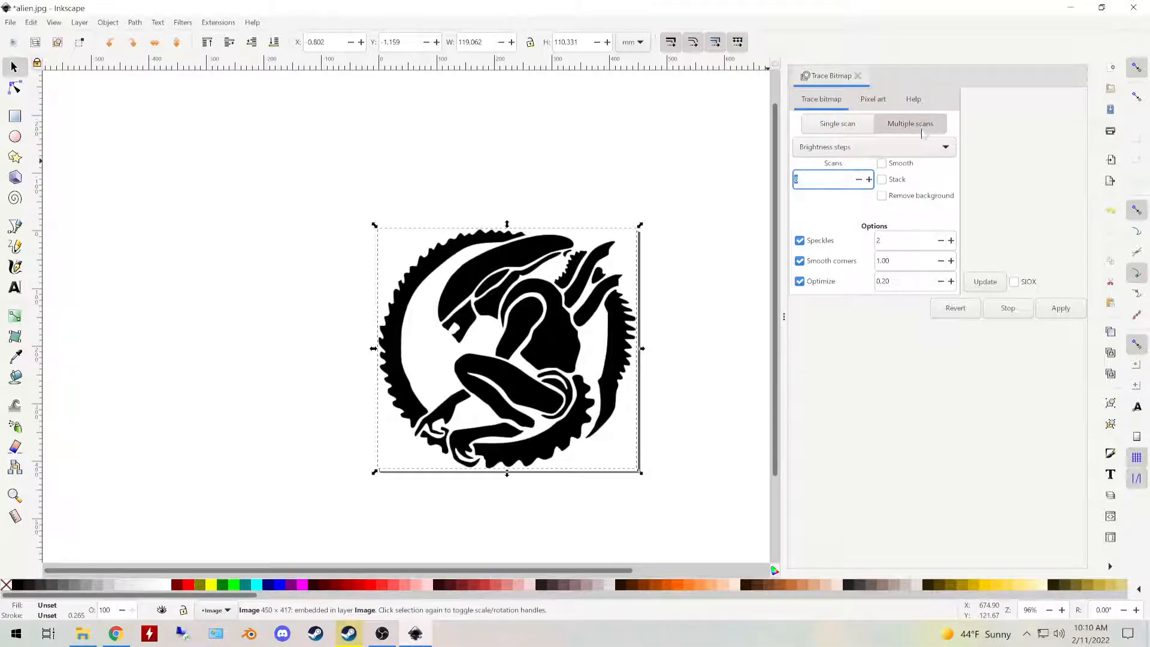
click(937, 150)
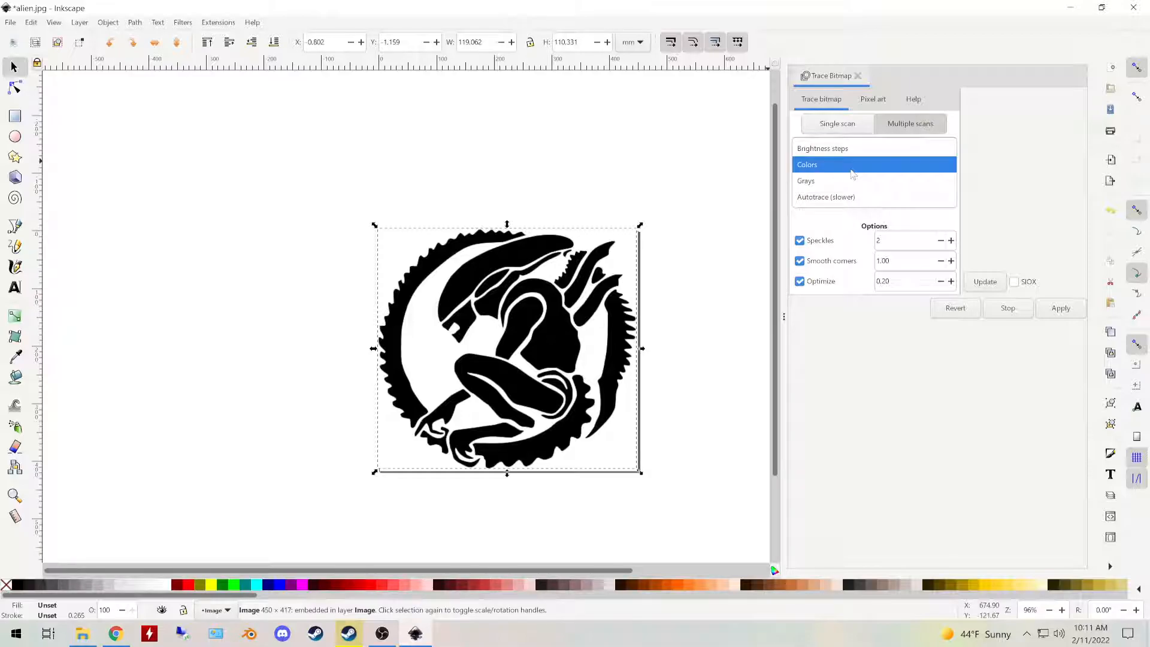
click(851, 148)
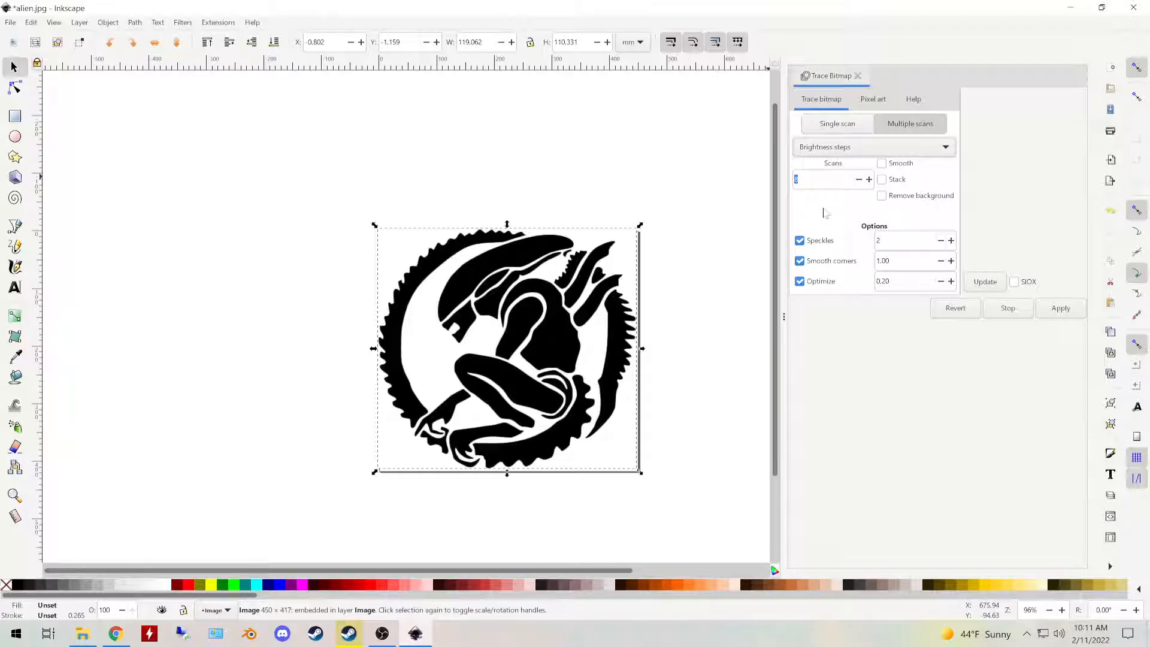
click(882, 197)
click(882, 180)
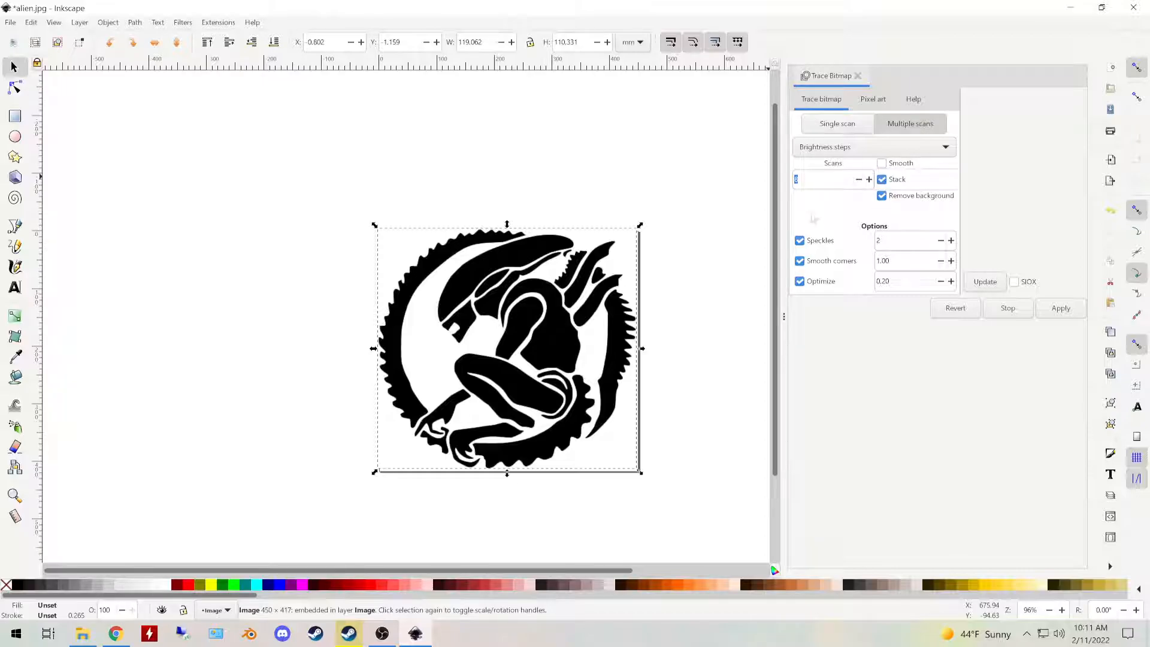
click(1061, 309)
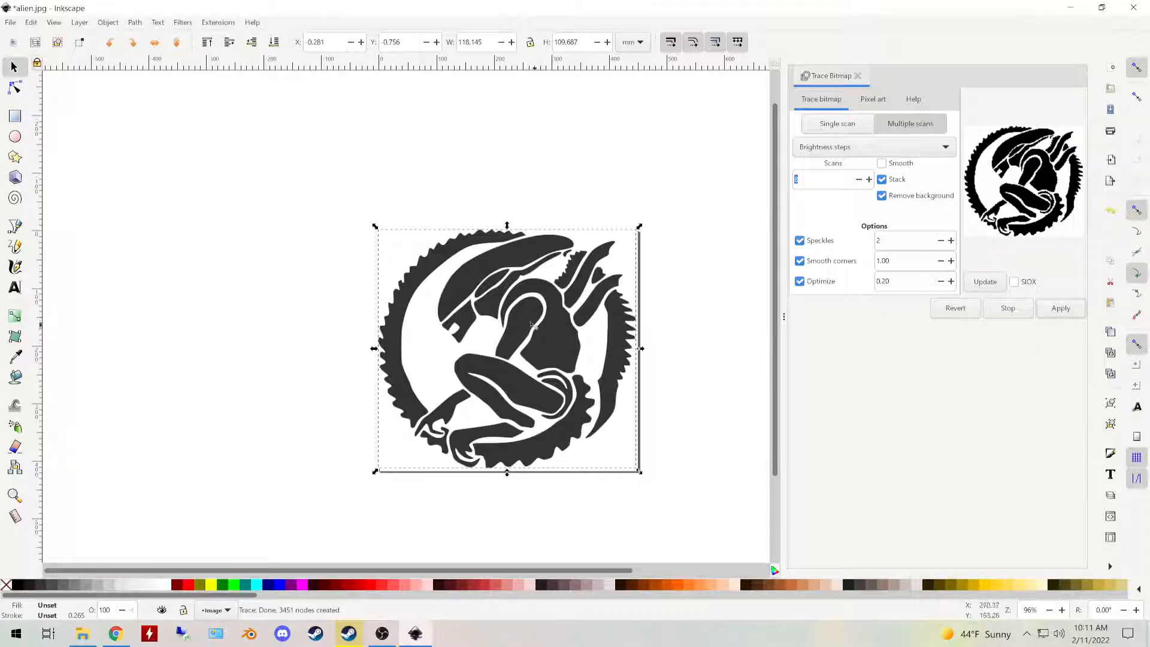
Step: Move the traced group off the page to the upper left and delete the original bitmap
mouse_move(527, 322)
mouse_down()
mouse_move(401, 282)
mouse_move(312, 228)
mouse_move(229, 201)
mouse_up()
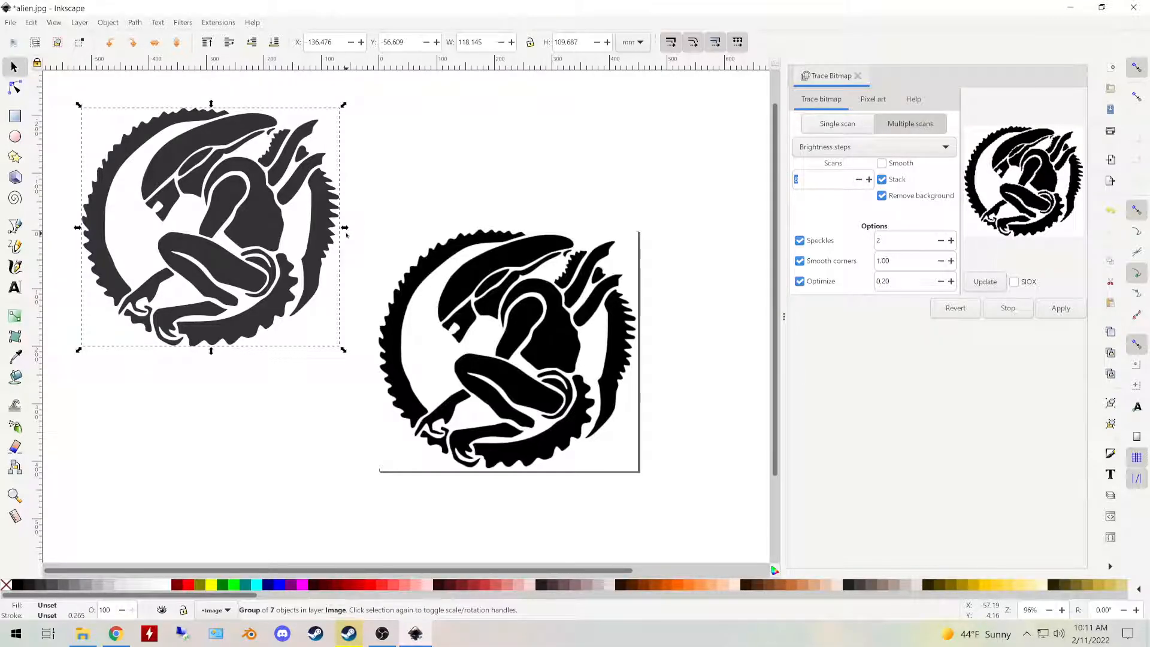
click(484, 275)
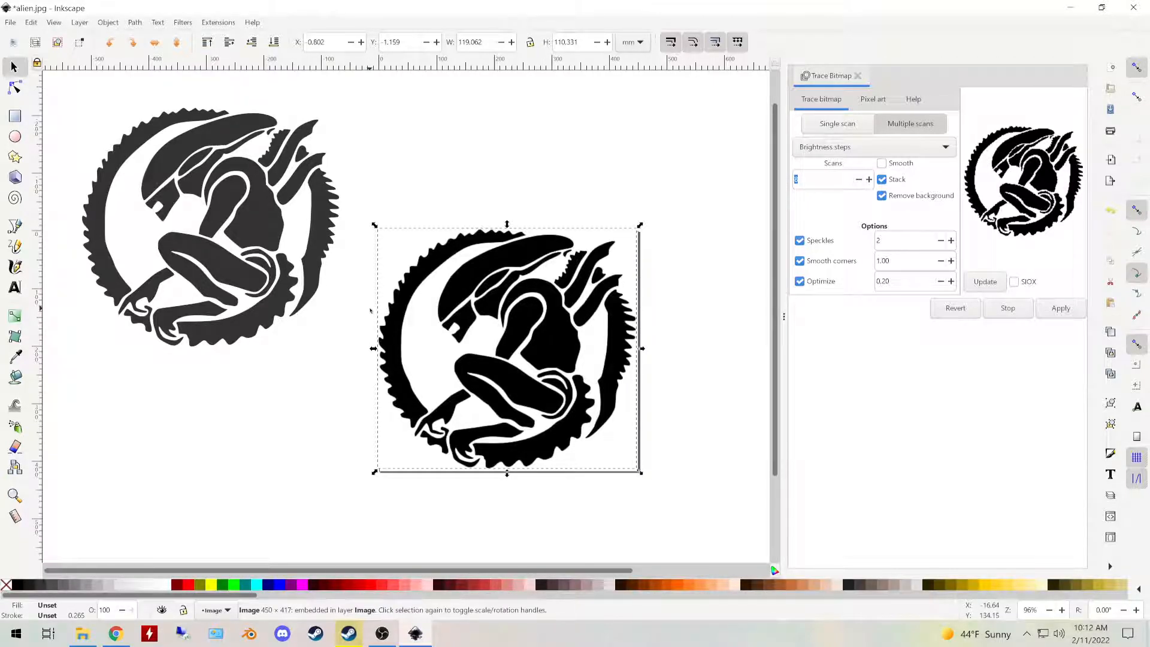
key(Delete)
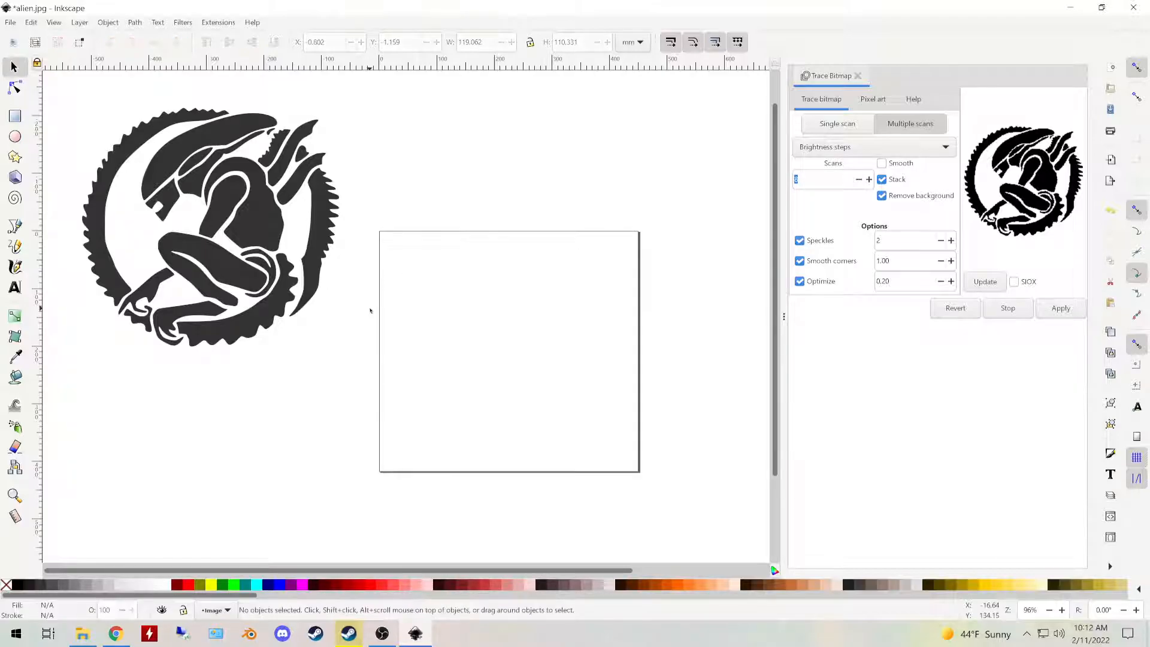
Step: Enter the traced group and move its topmost path onto the empty page
click(231, 207)
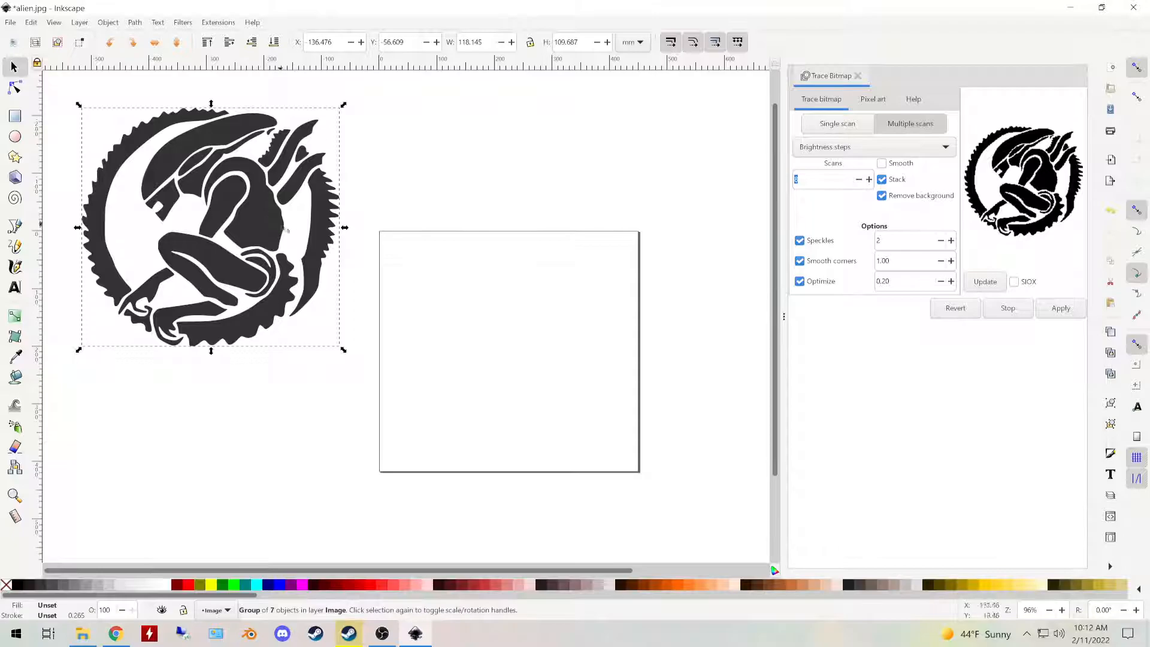
double_click(229, 198)
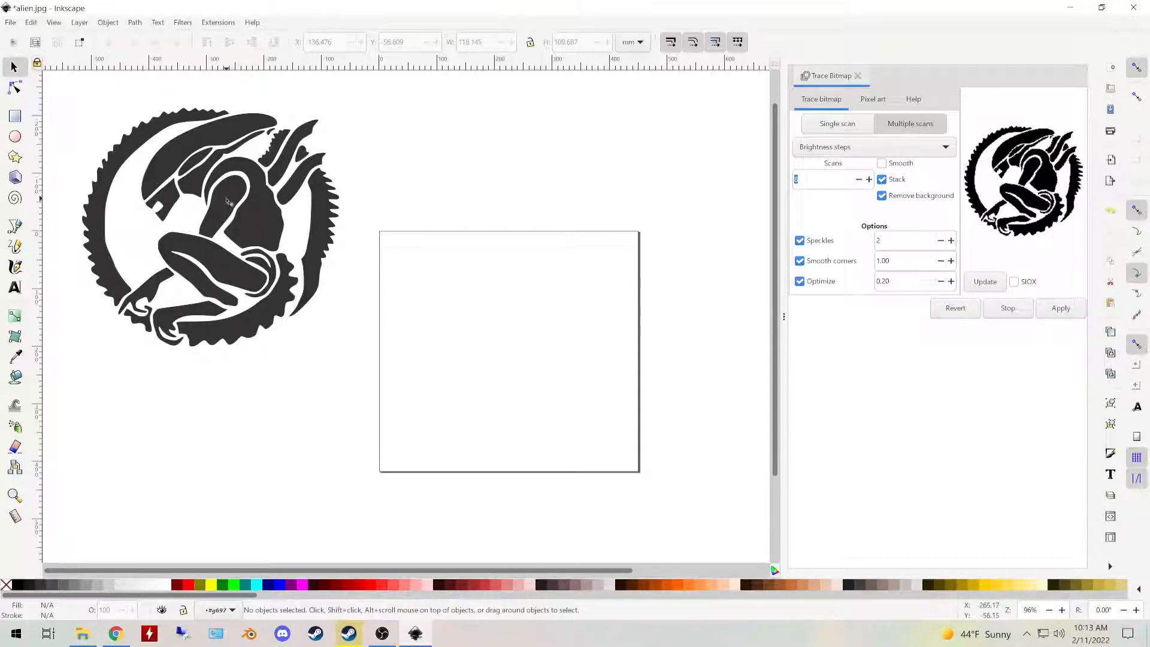
drag(229, 203, 529, 329)
Step: Delete the remaining stacked trace paths one by one from the spot outside the page
click(235, 195)
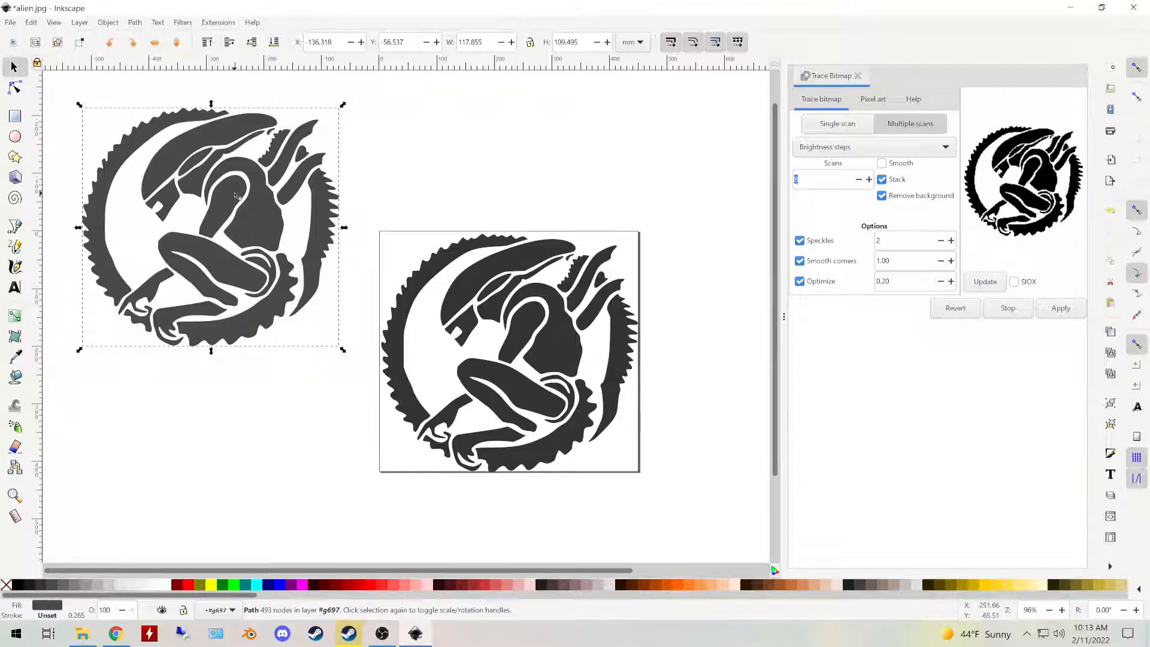
key(Delete)
key(Delete)
click(235, 196)
key(Delete)
click(235, 196)
key(Delete)
click(235, 195)
key(Delete)
click(235, 195)
key(Delete)
Step: Box-select the whole canvas to check for leftover trace paths
mouse_move(109, 129)
mouse_down()
mouse_move(743, 384)
mouse_move(741, 539)
mouse_up()
click(180, 210)
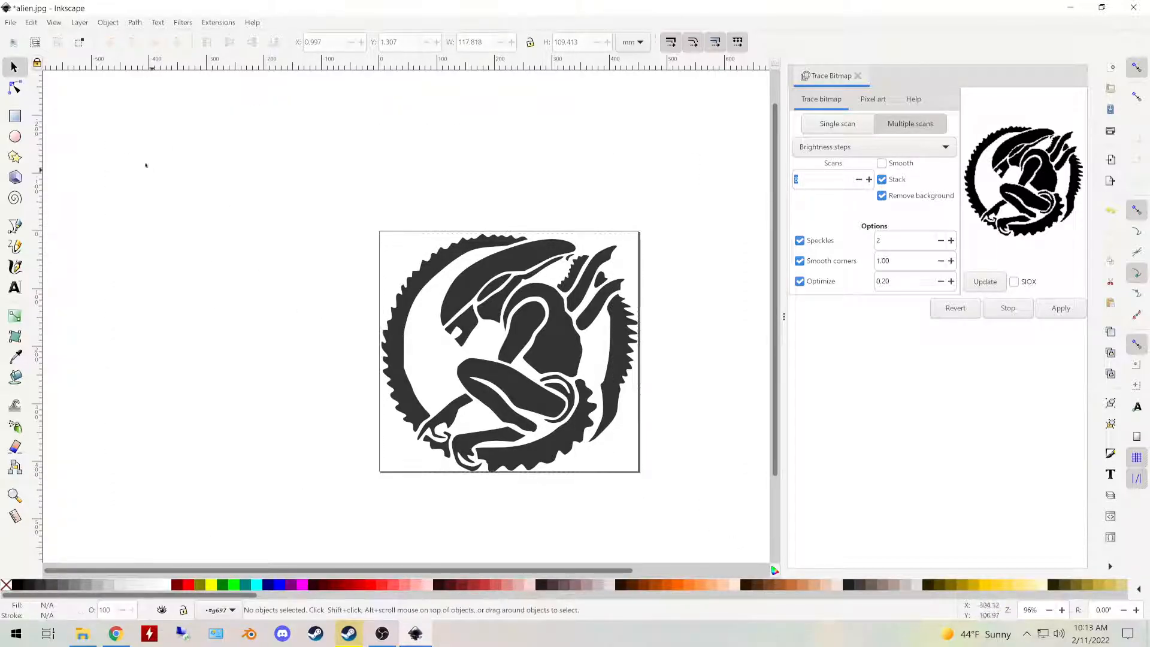
mouse_move(74, 95)
mouse_down()
mouse_move(476, 377)
mouse_move(750, 506)
mouse_move(768, 563)
mouse_up()
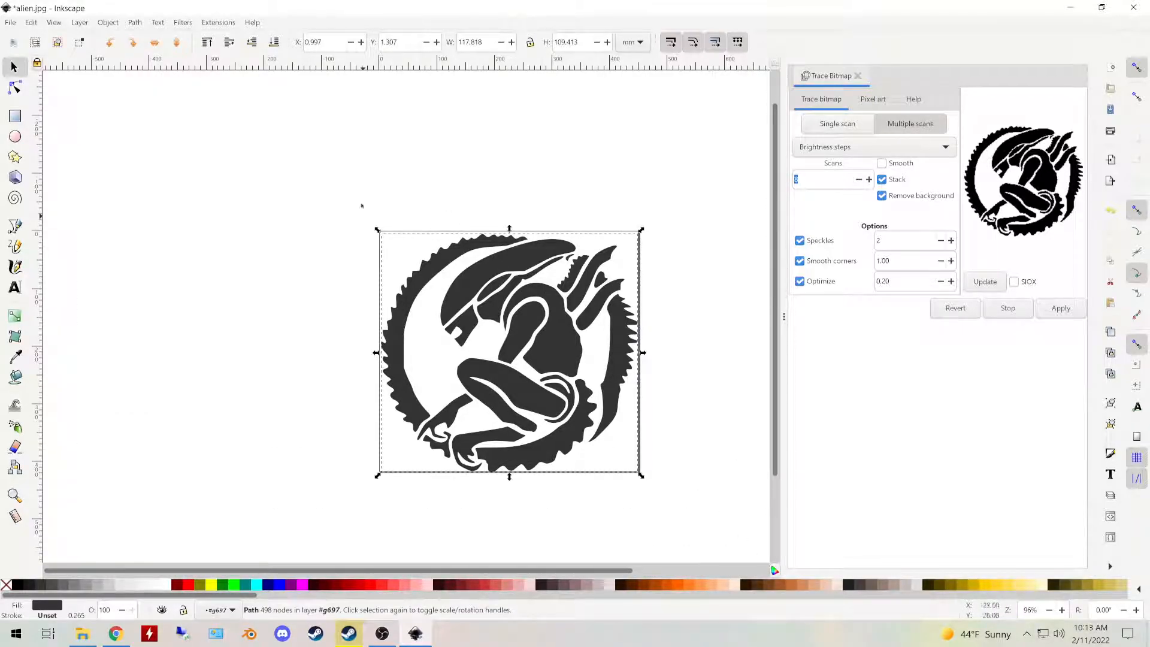
Step: Save the finished alien path as alien.svg in the Plain SVG format, in the images-coasters folder
click(10, 24)
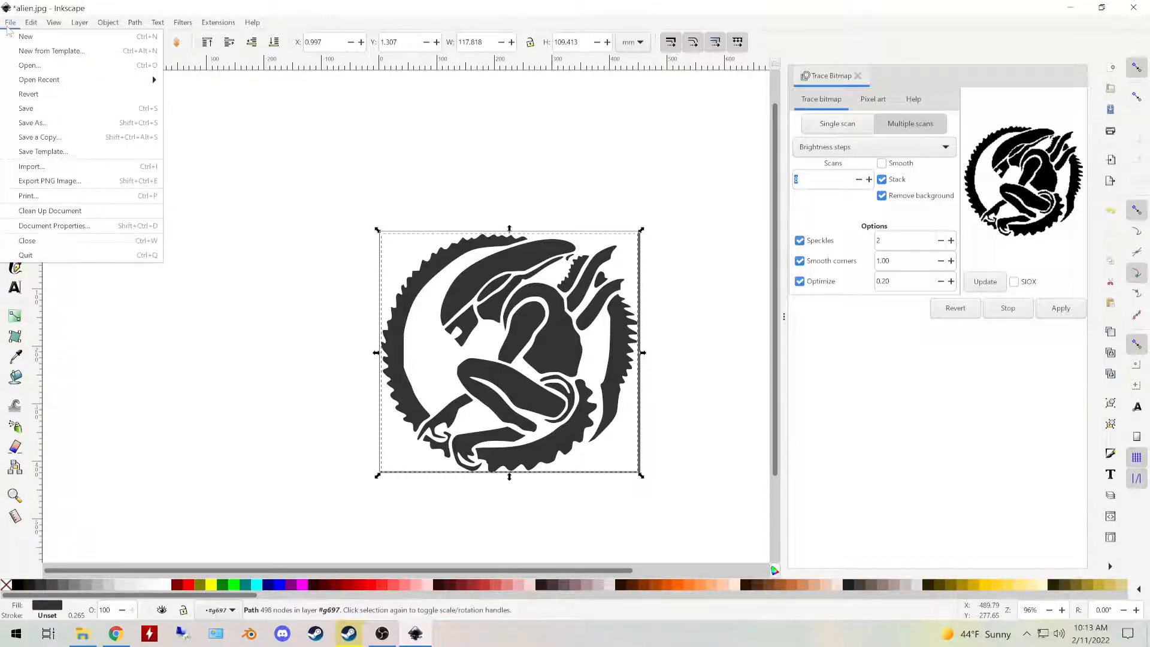
click(62, 122)
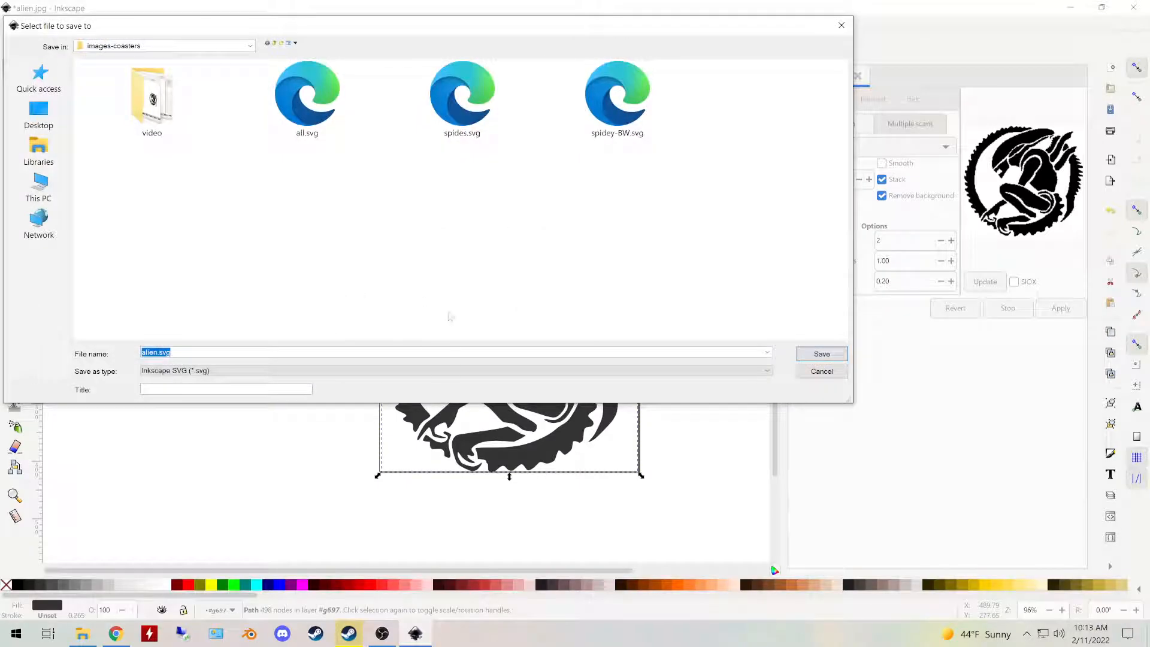
click(406, 371)
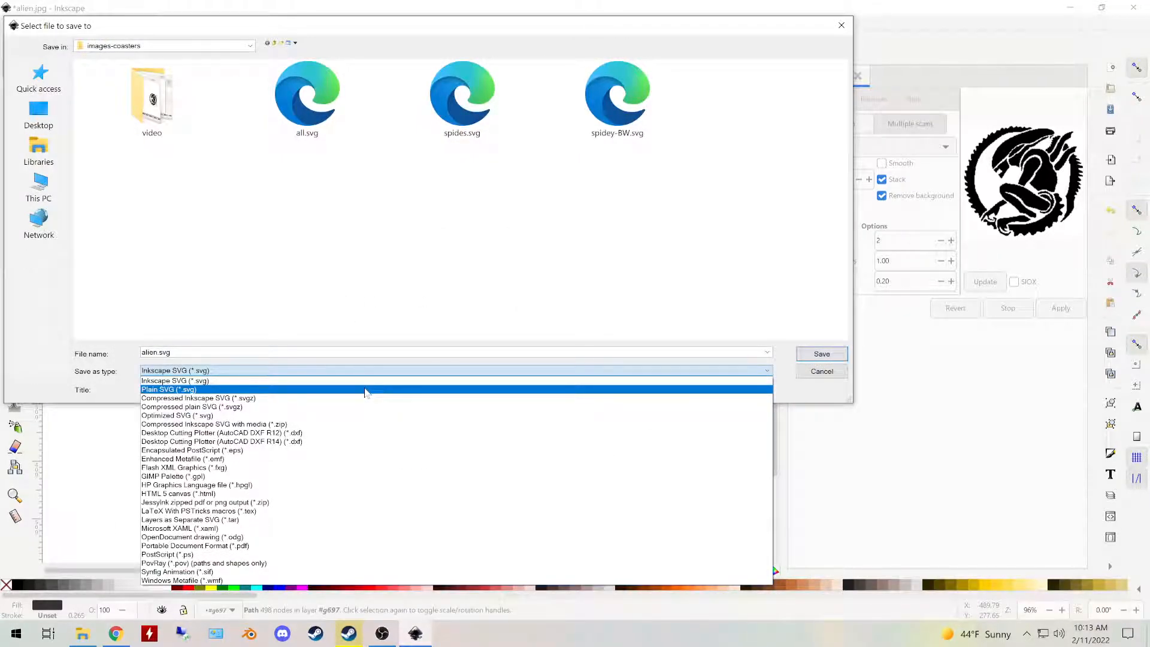
click(367, 390)
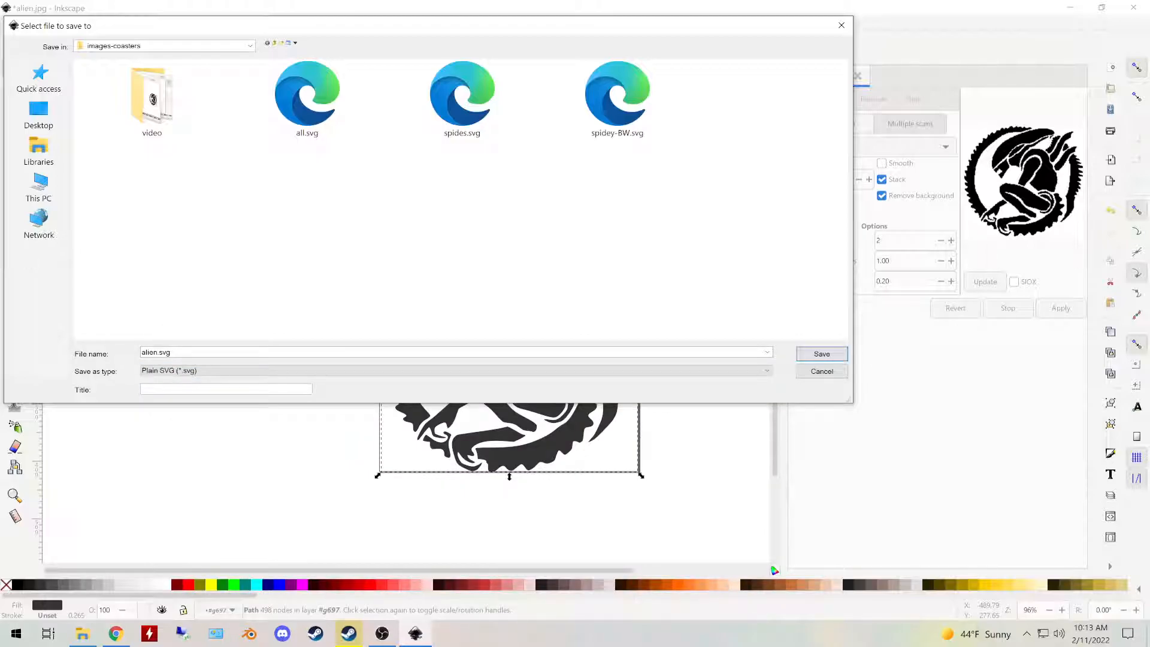
click(820, 355)
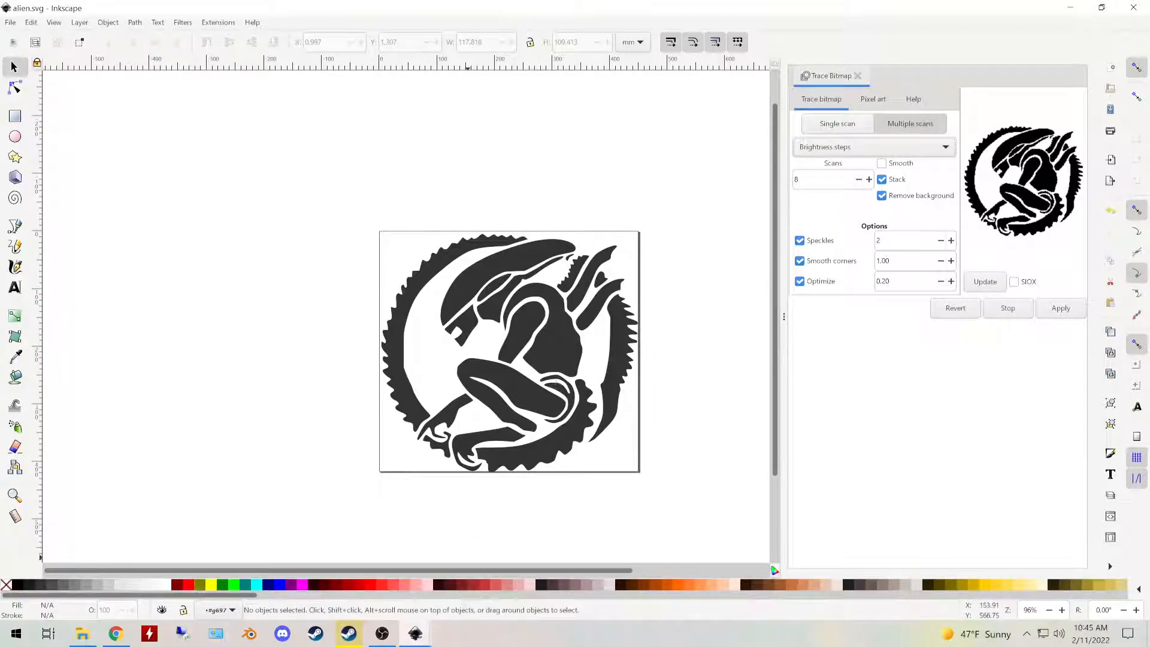
Step: Review the other open traced documents: gryff.jpg, redsox.svg and spidey-BW.png
click(416, 633)
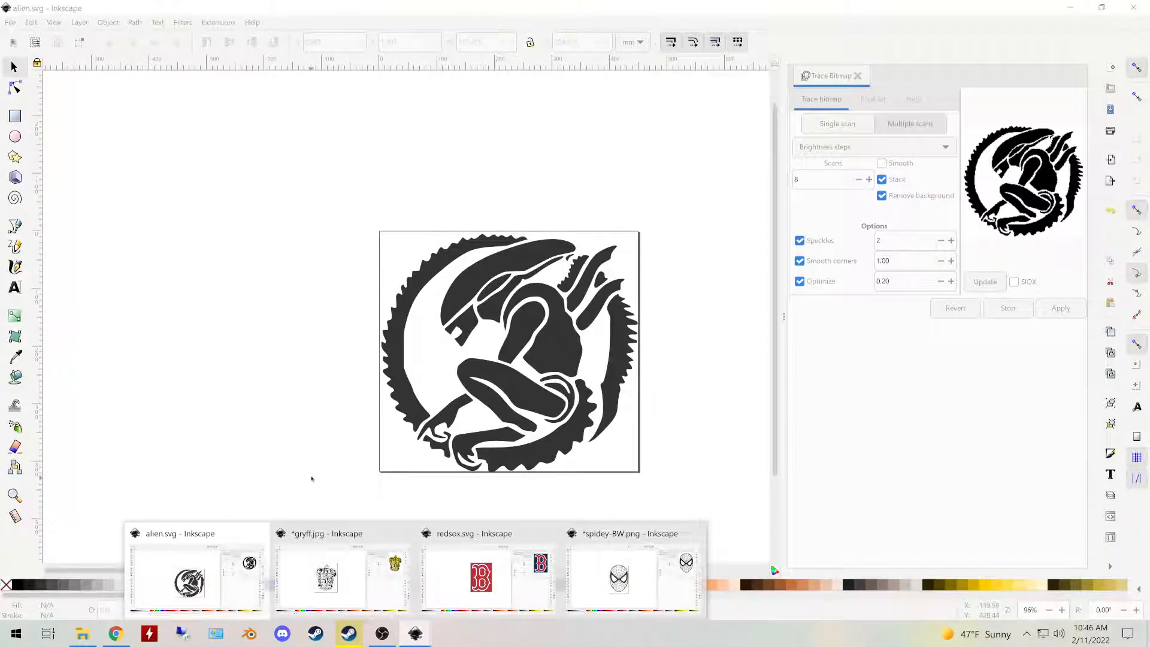
click(349, 563)
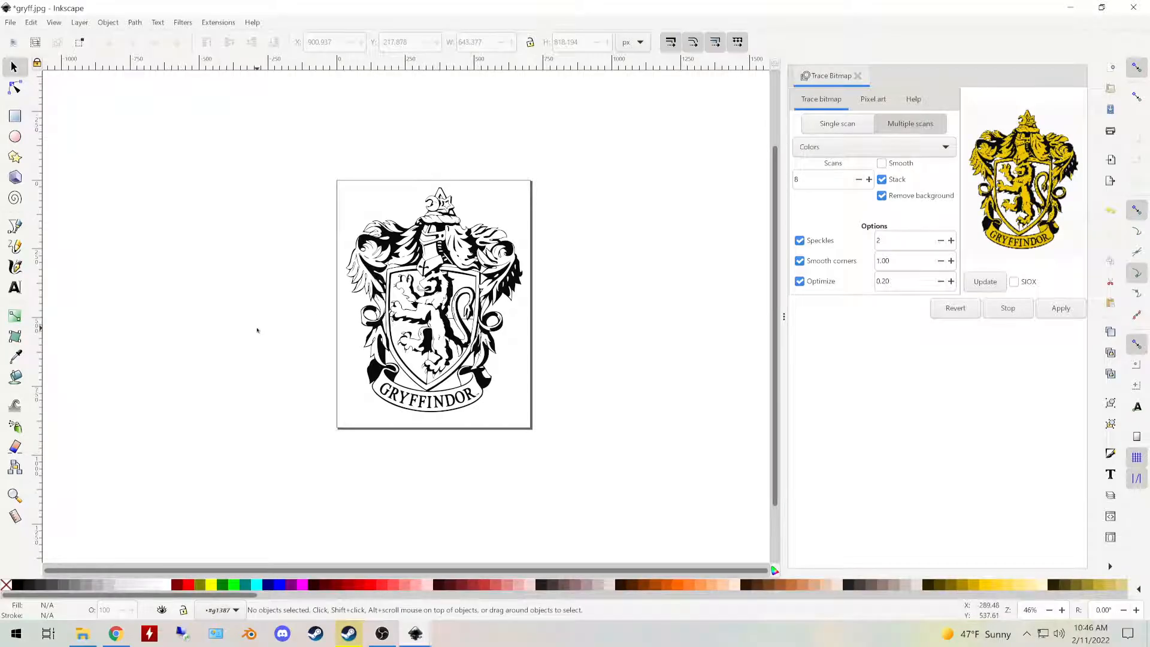
click(415, 633)
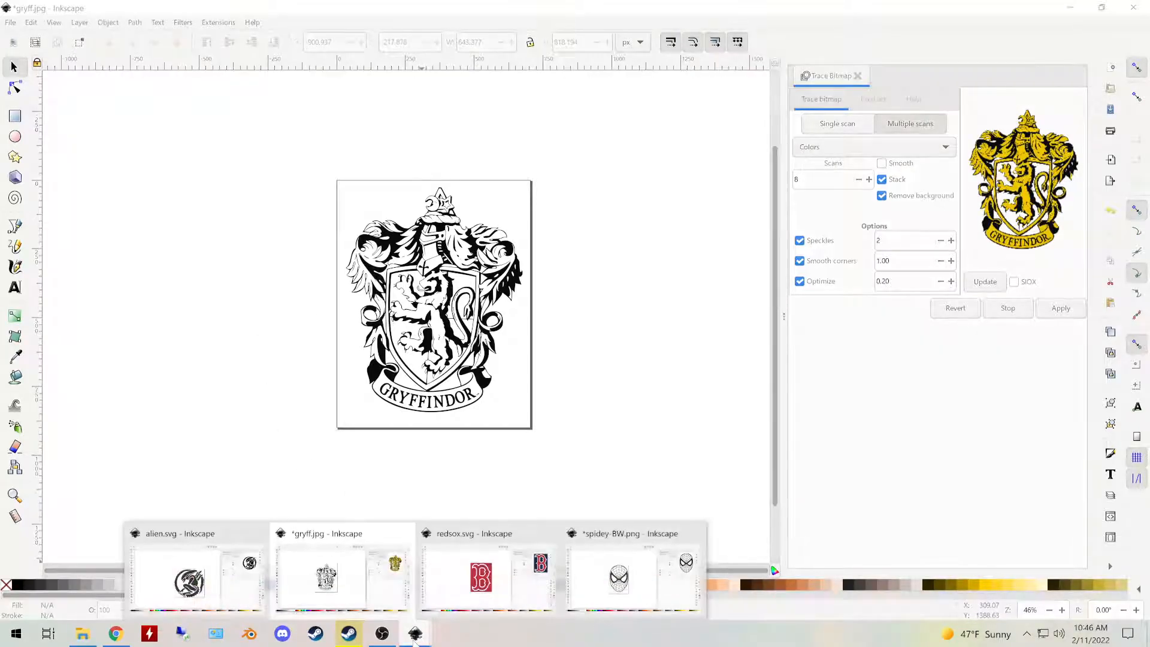
click(475, 569)
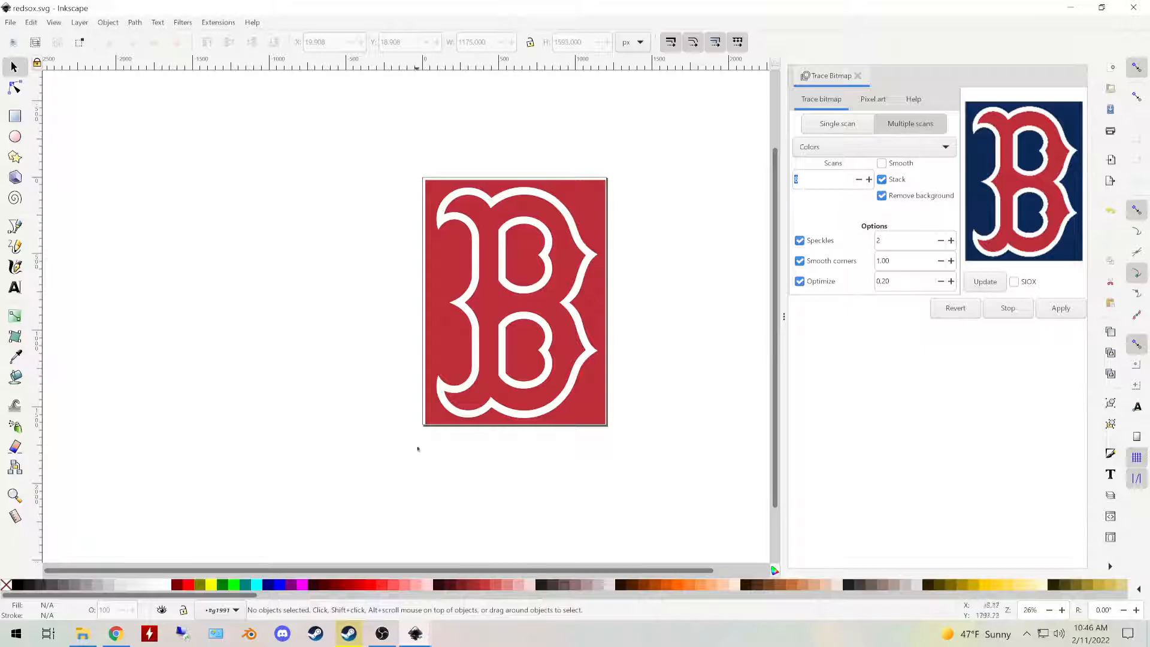
mouse_move(415, 633)
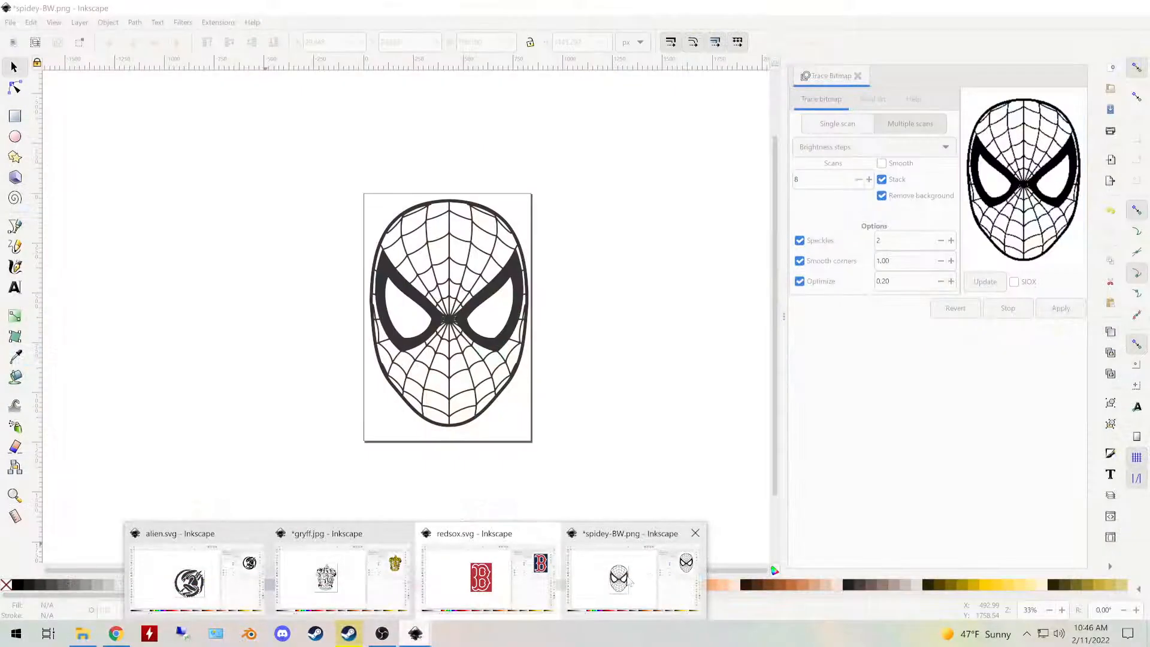
click(629, 579)
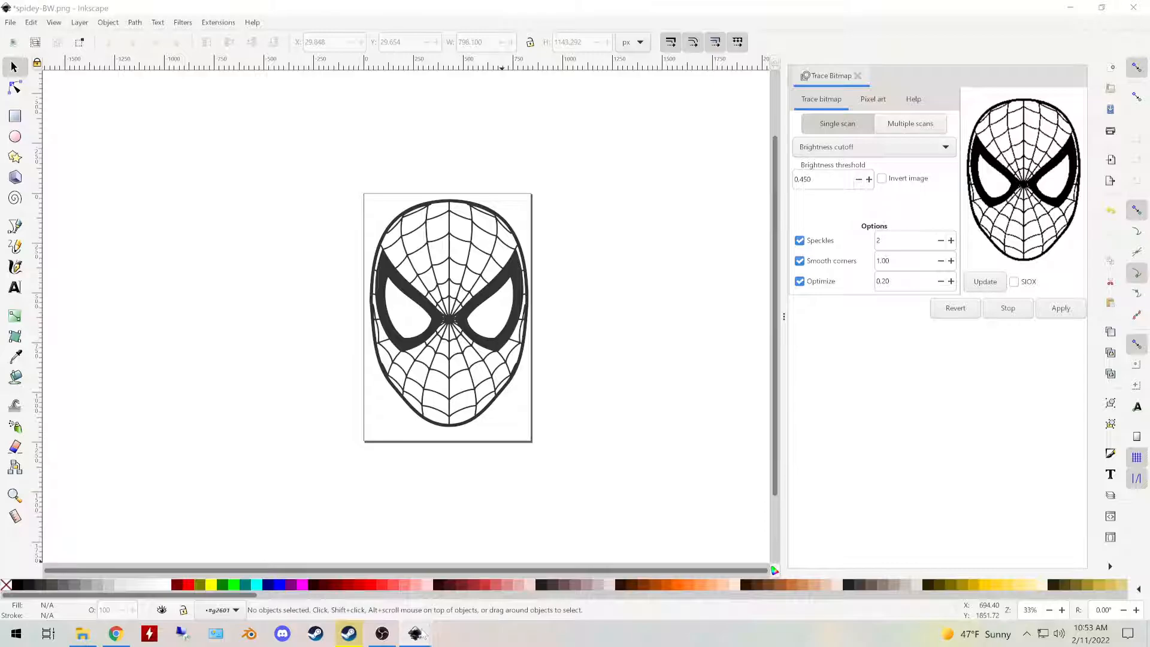
mouse_move(415, 633)
click(360, 579)
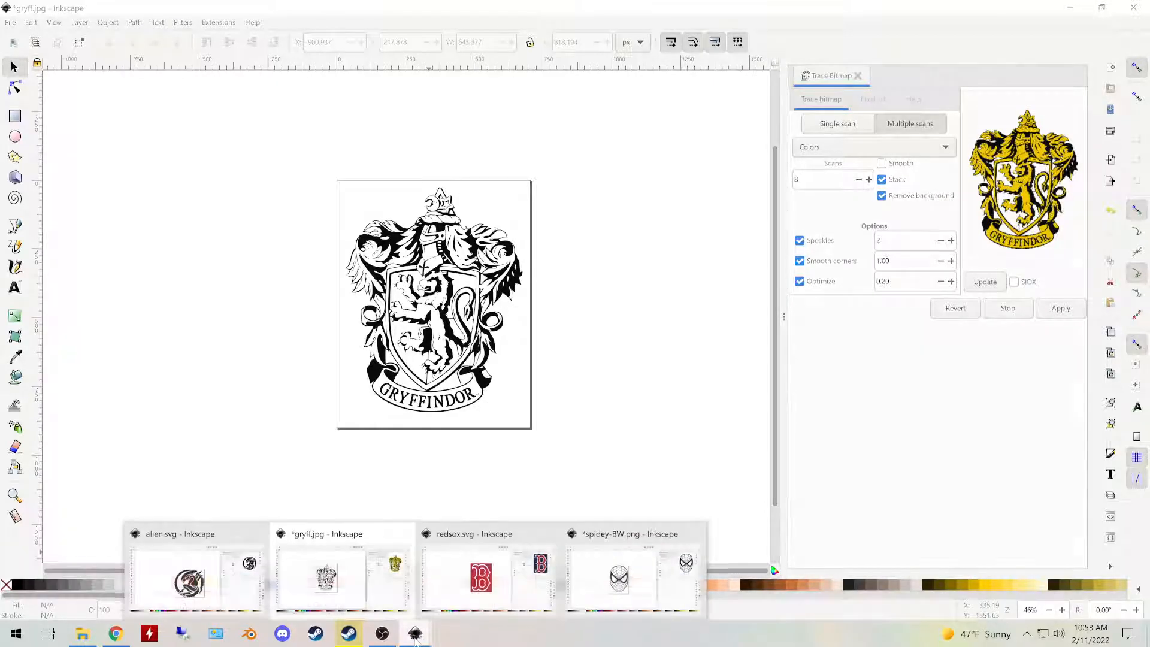
click(465, 576)
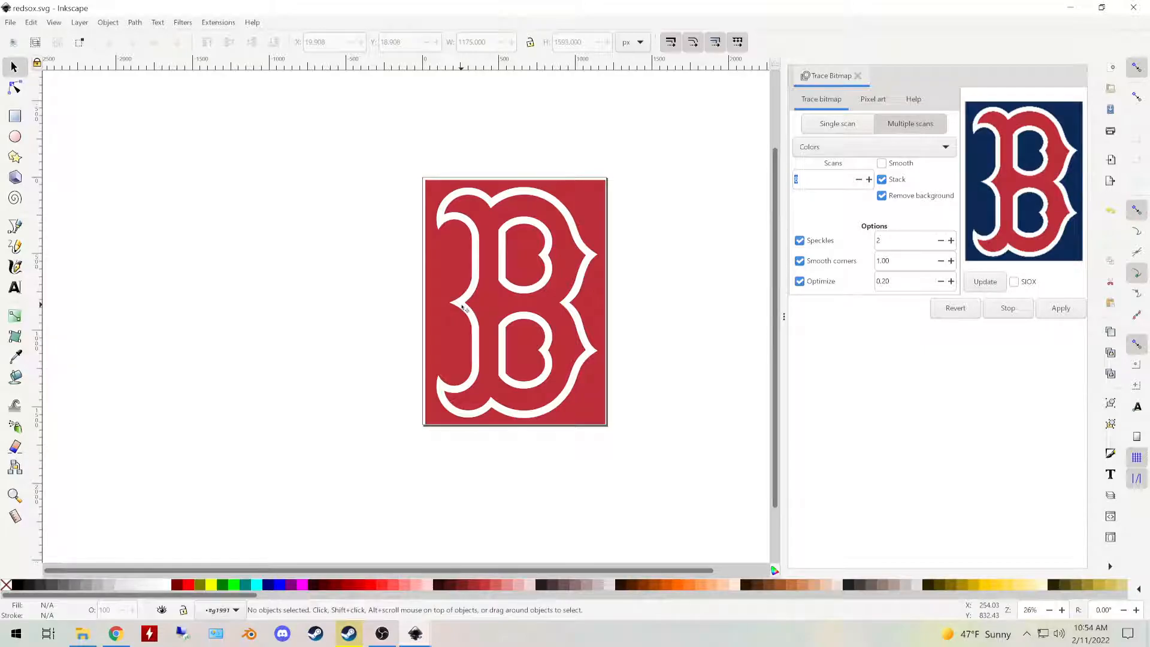
mouse_move(415, 633)
click(348, 596)
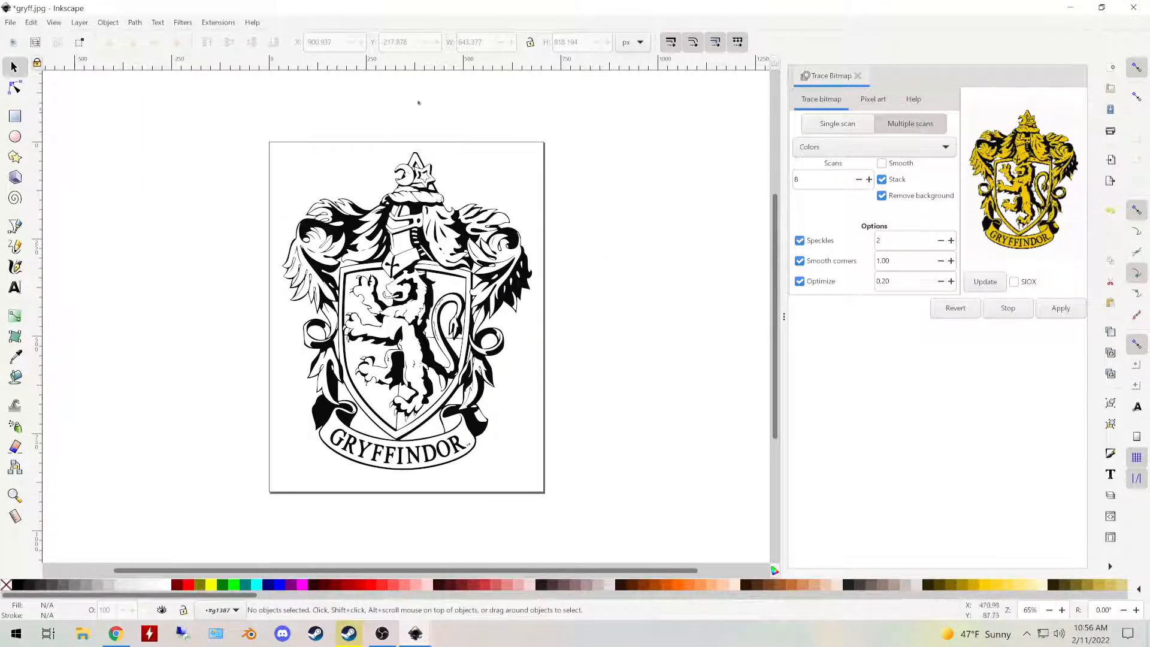
Step: Close the gryff.jpg, redsox.svg, spidey-BW.png and alien.svg documents without saving
click(1134, 7)
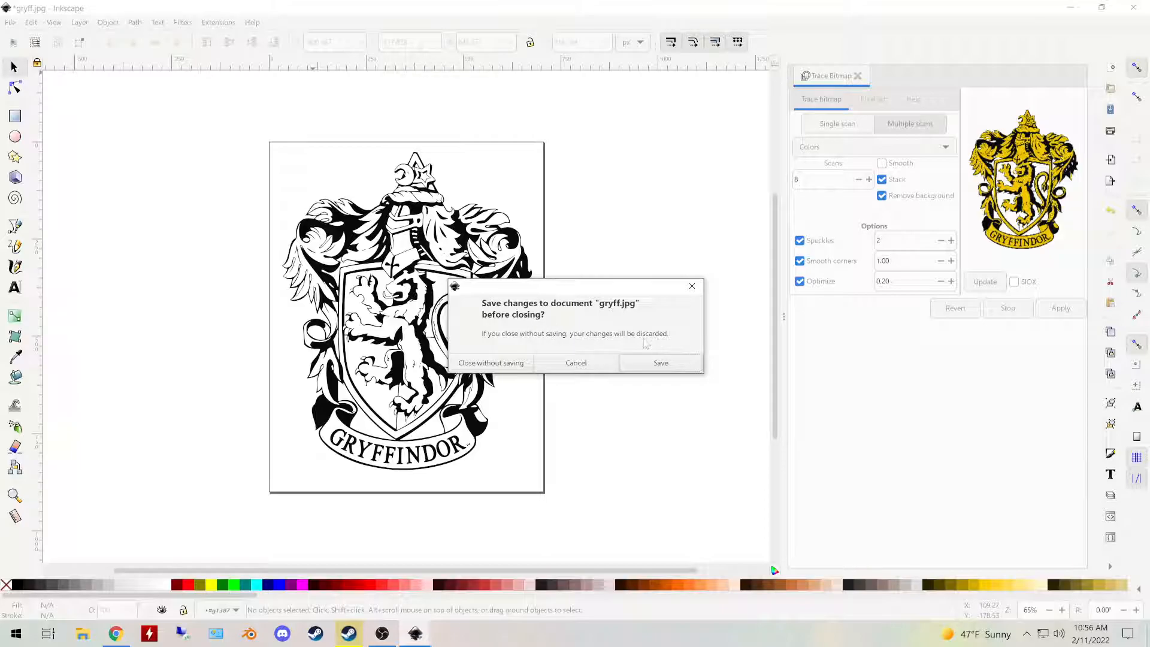
click(491, 363)
click(1139, 9)
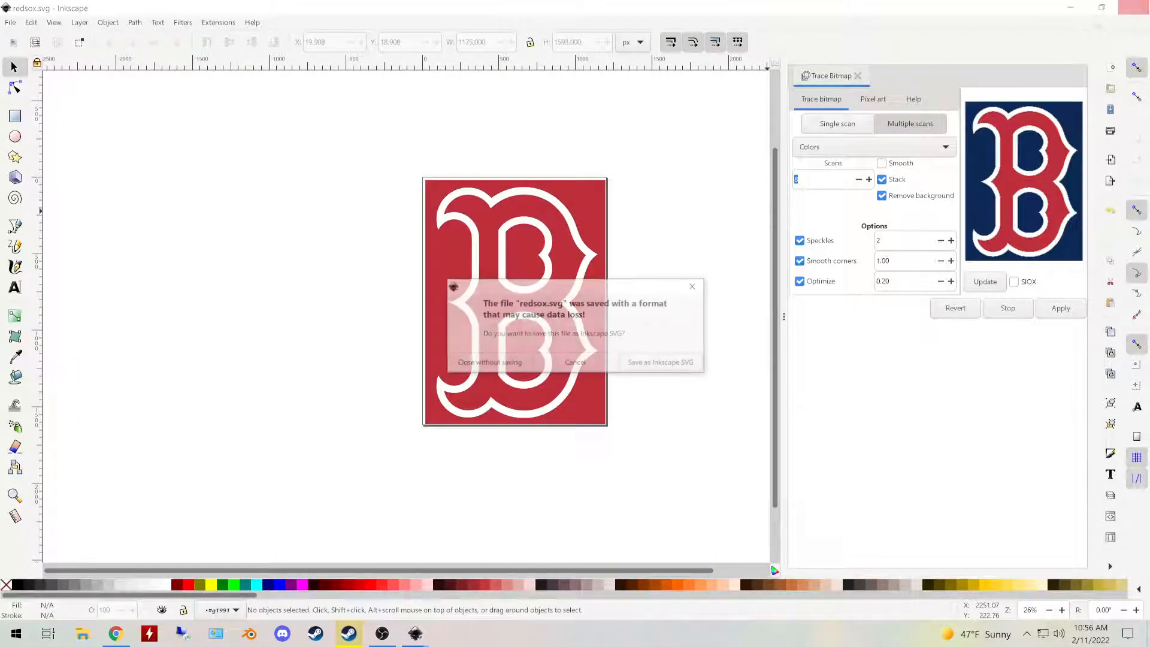
click(516, 361)
click(1130, 7)
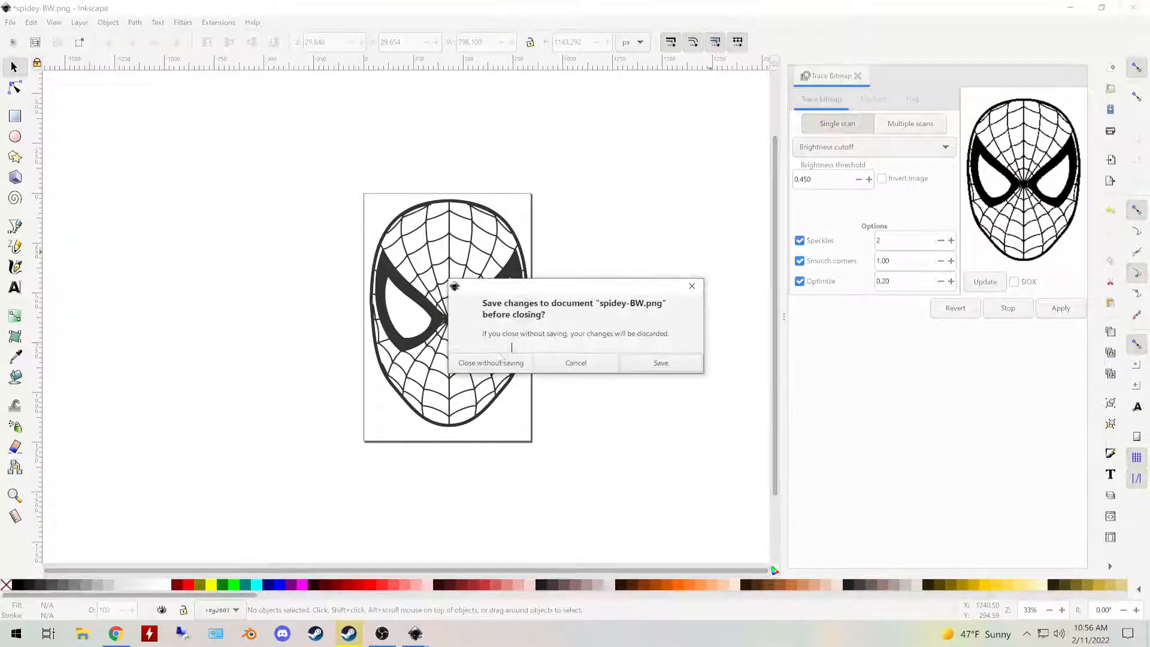
click(490, 362)
click(1137, 7)
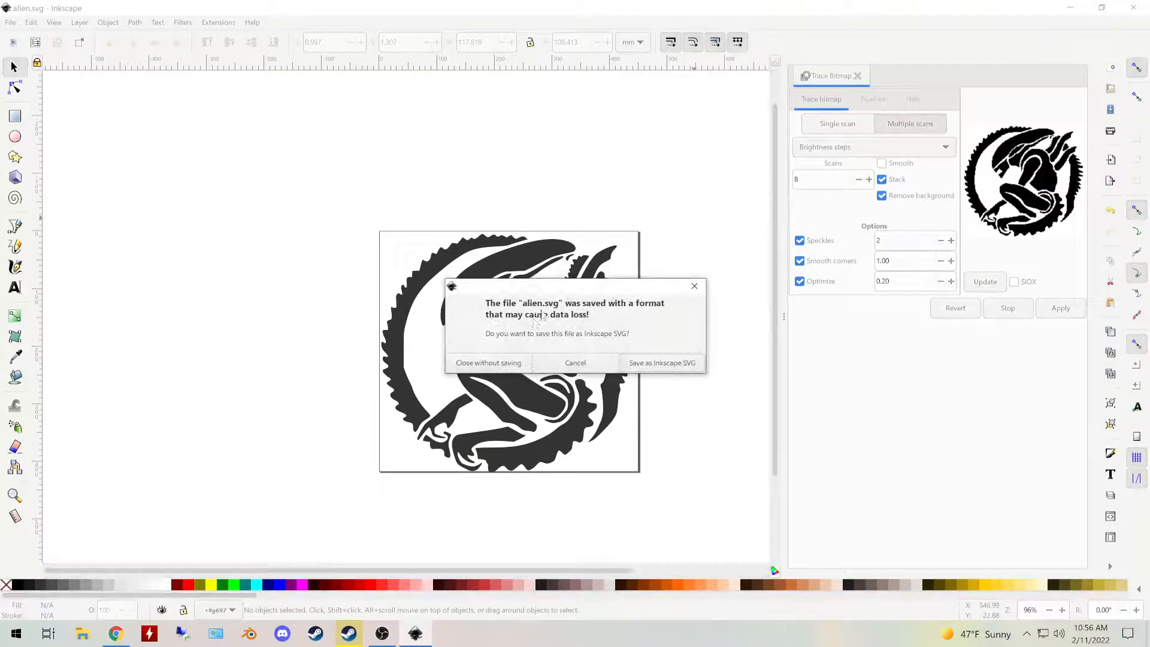
click(495, 363)
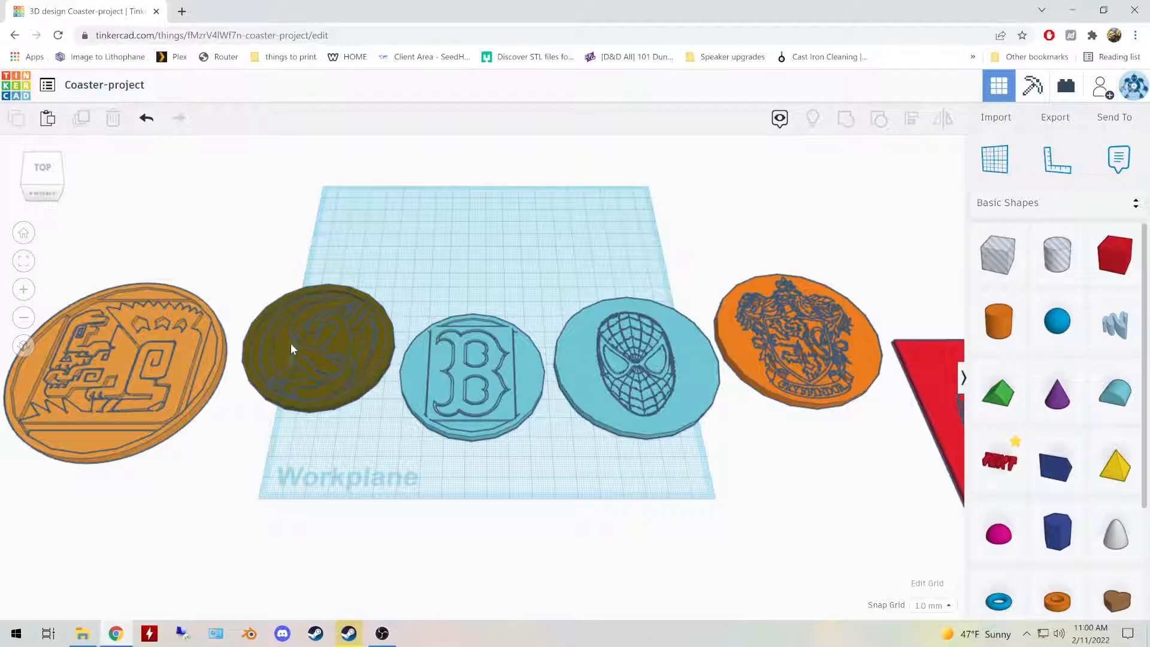
Step: In Tinkercad's Coaster-project, move the row of five finished coasters together to the back edge of the workplane
drag(144, 218, 779, 419)
drag(427, 381, 426, 235)
click(522, 400)
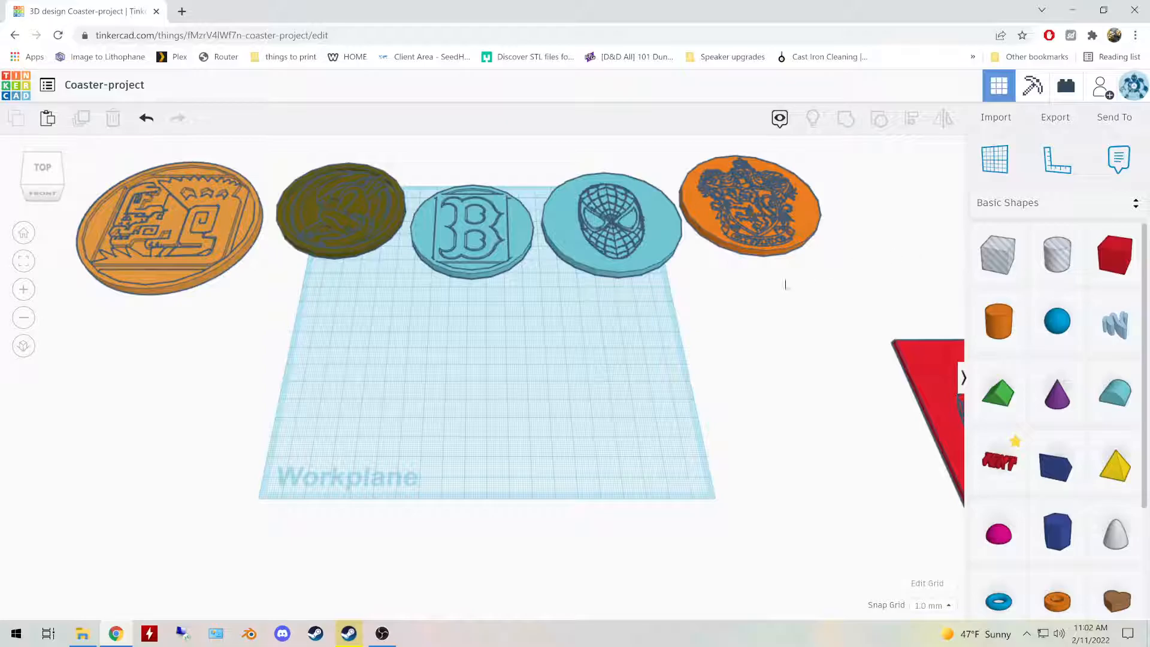
Step: Import alien.svg from the images-coasters folder, centered on the artboard, with its length set to 400
click(995, 117)
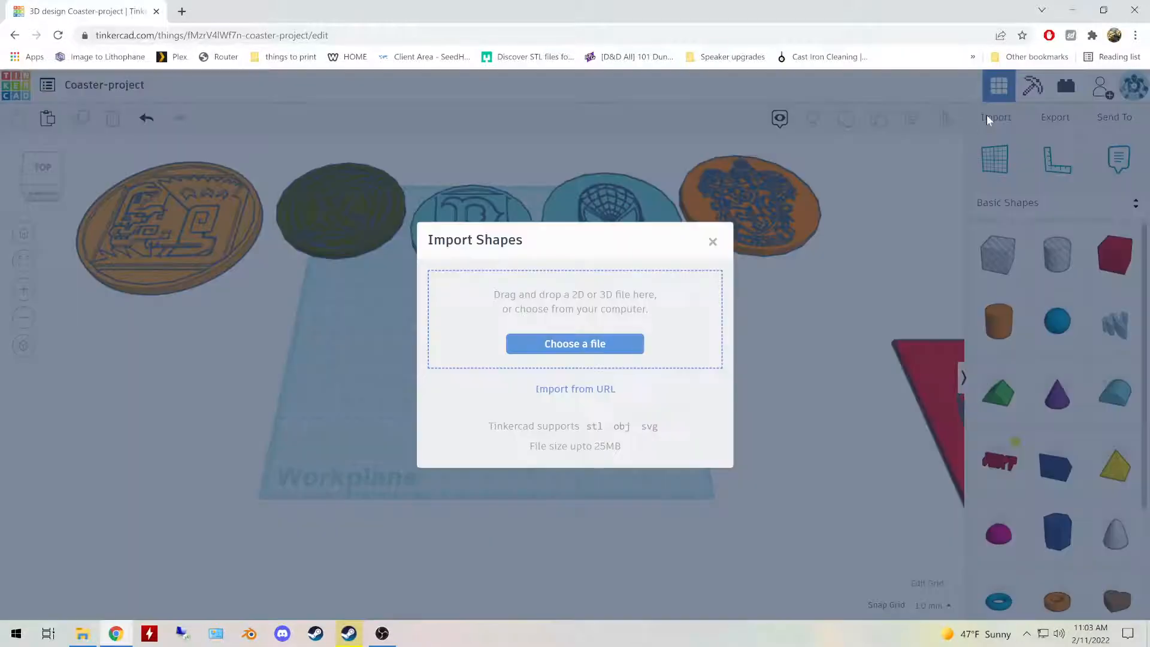
click(586, 347)
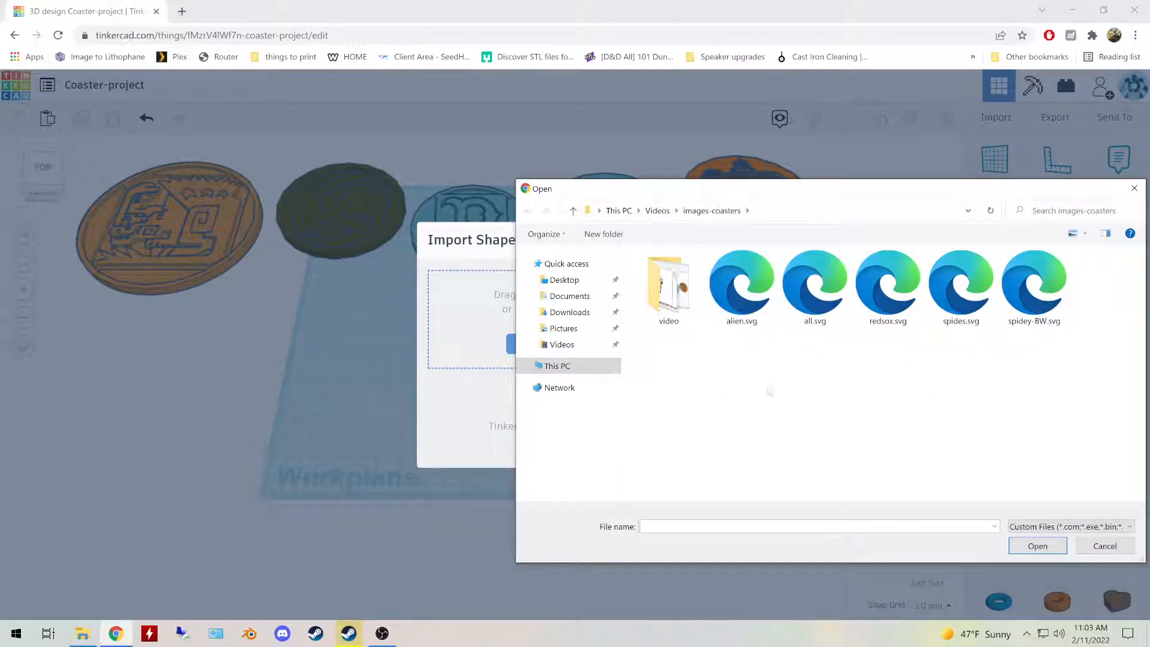
click(742, 291)
click(1038, 546)
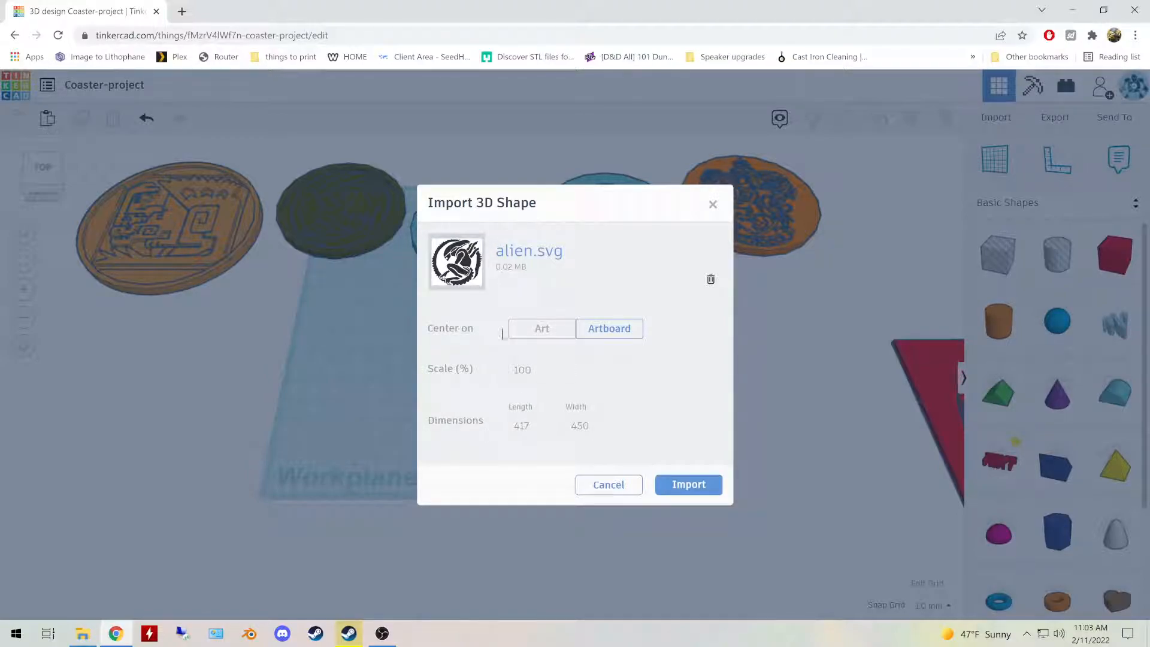
click(521, 426)
text(400)
click(492, 455)
click(681, 484)
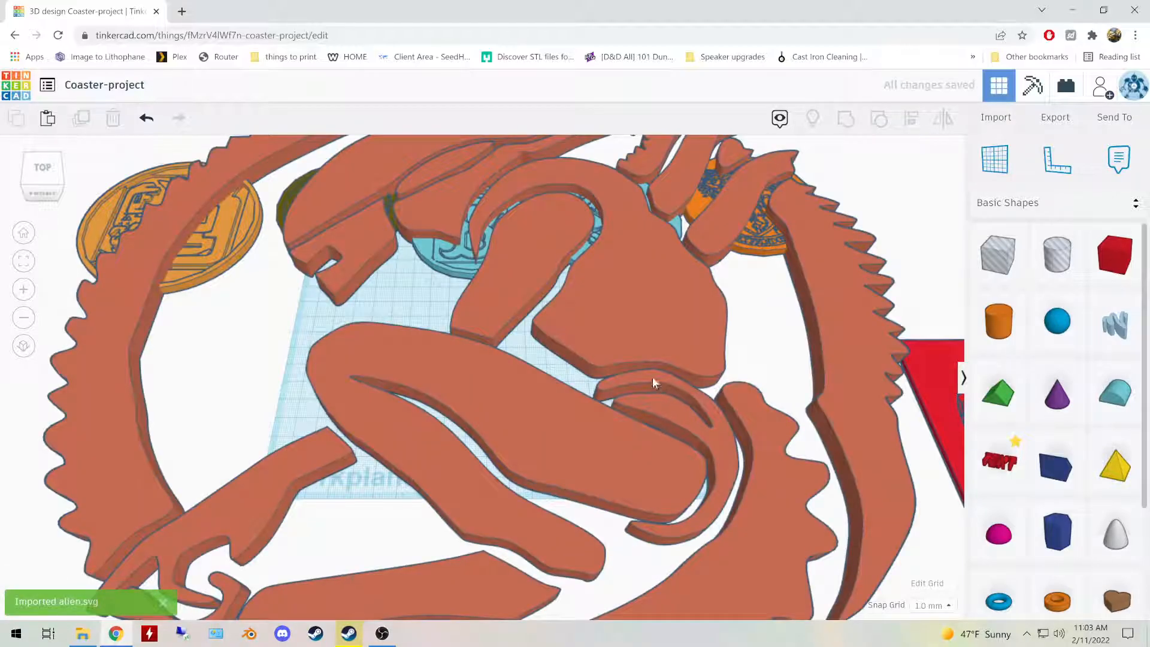
Step: Scale the imported alien shape down proportionally to fit on the workplane and set its height to 4 mm
click(604, 300)
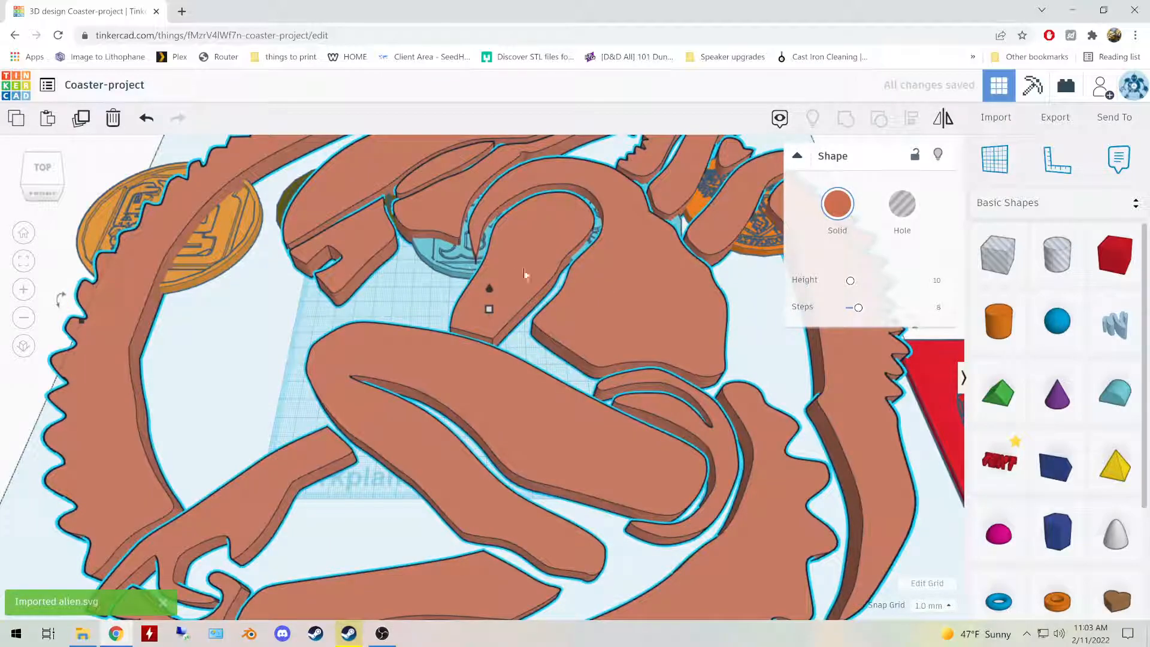
drag(534, 262, 571, 326)
scroll(570, 326, down, 8)
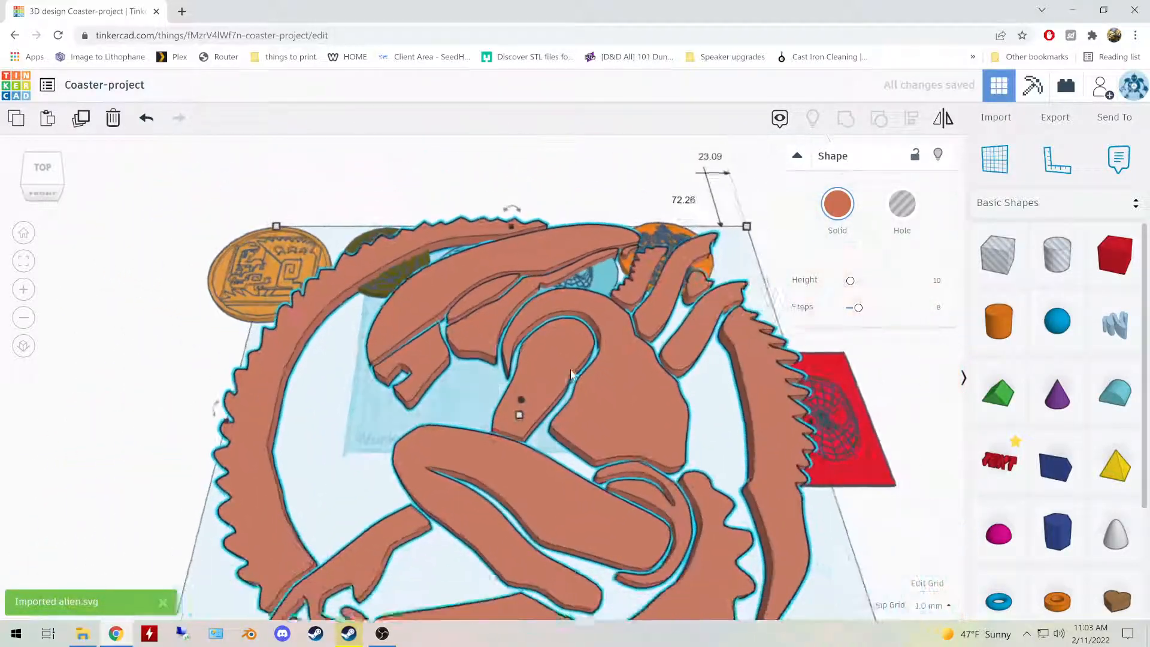
right_drag(316, 433, 394, 407)
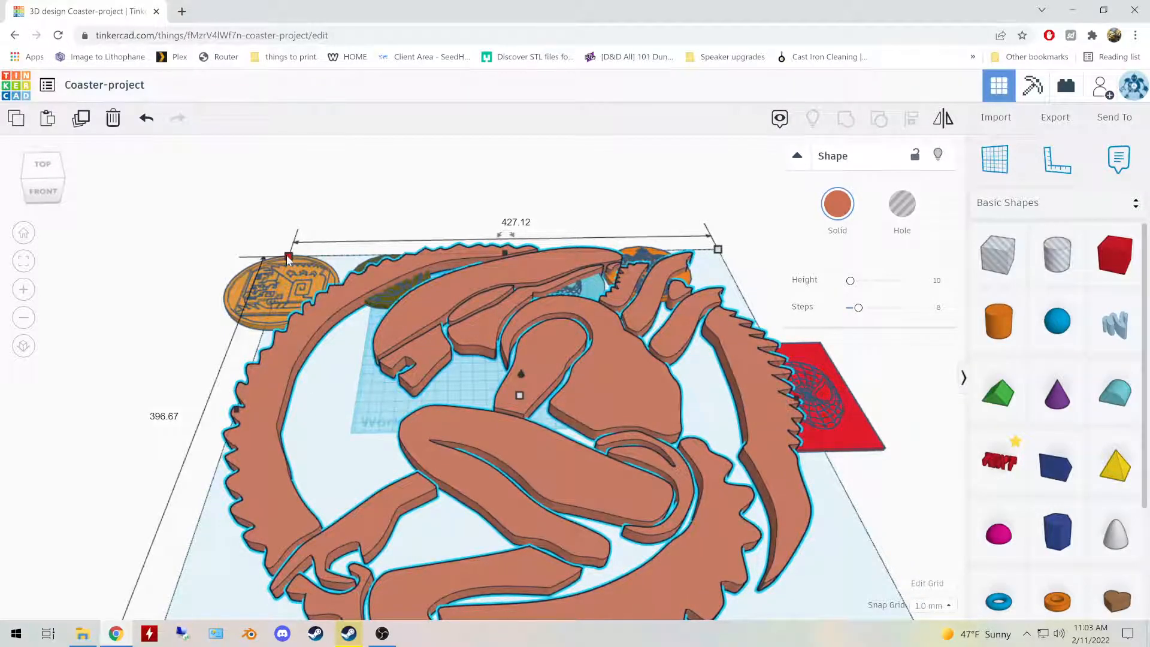
drag(288, 259, 483, 368)
drag(483, 369, 482, 373)
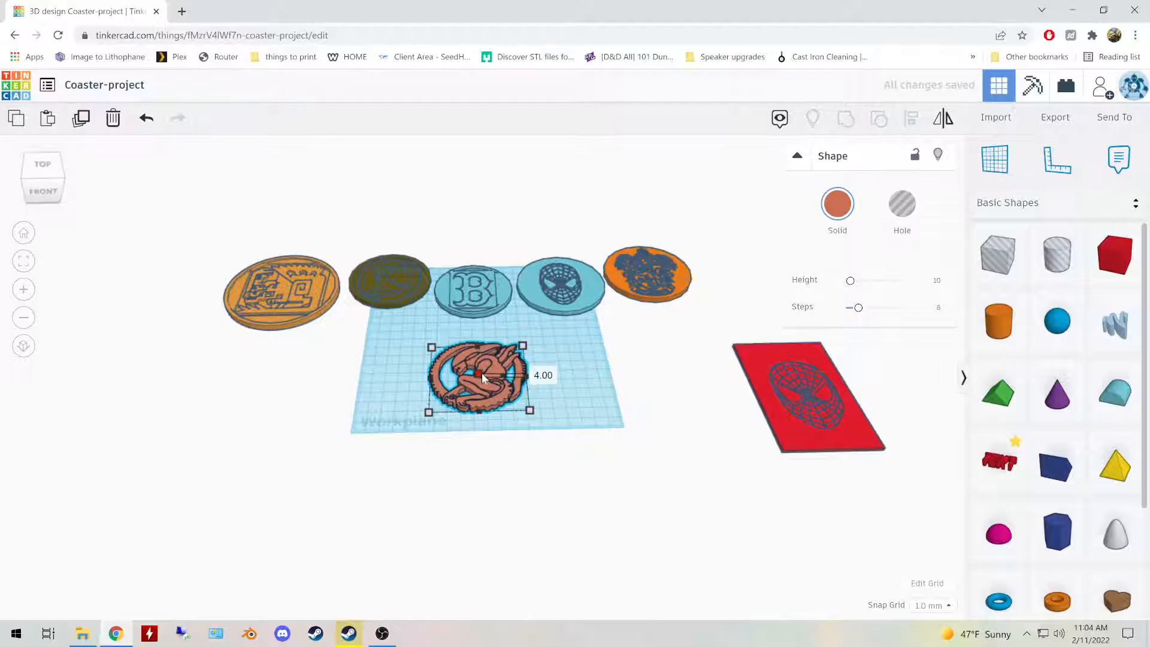
scroll(591, 382, up, 5)
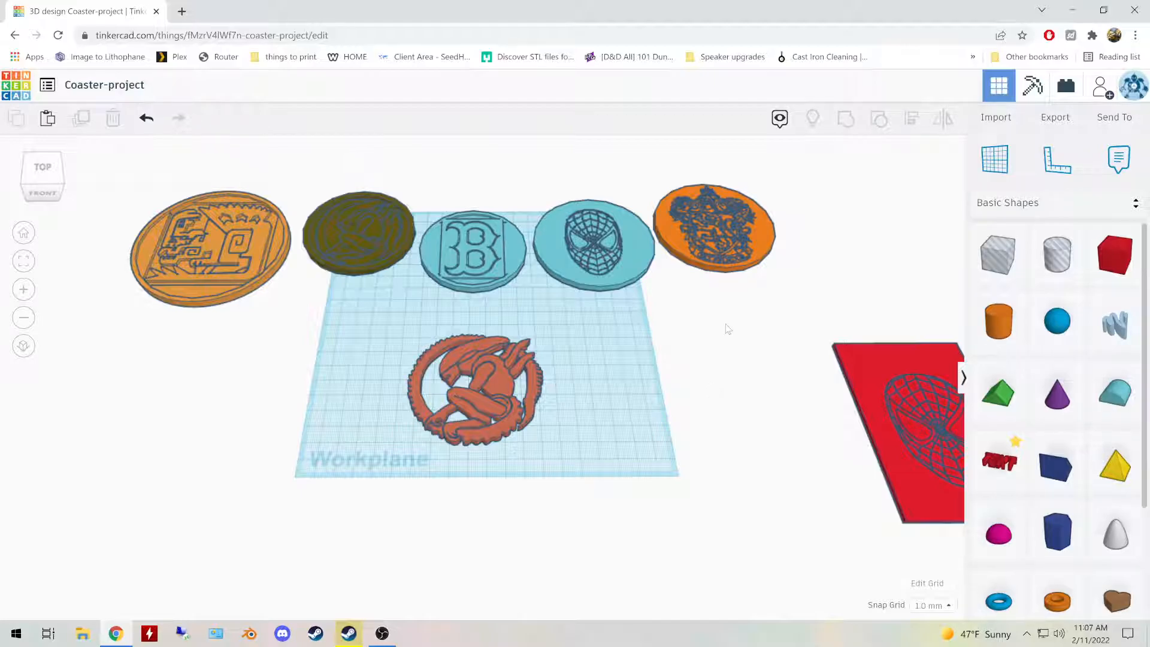
Step: Add a basic solid cylinder to the workplane behind and to the right of the alien shape
click(999, 321)
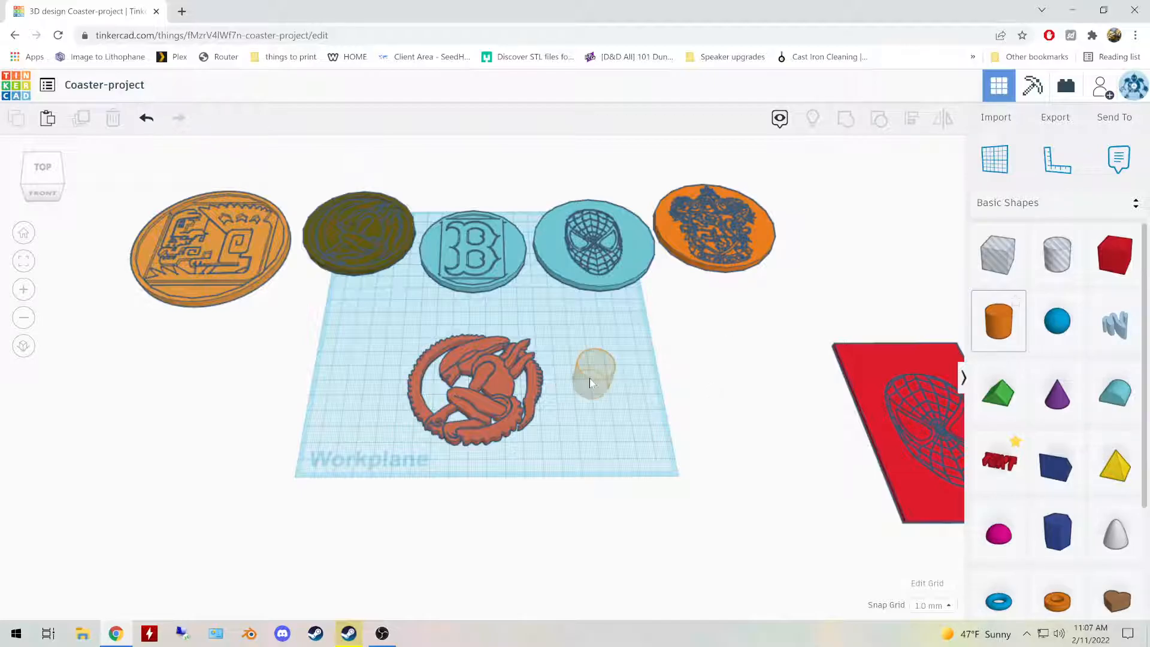
click(562, 356)
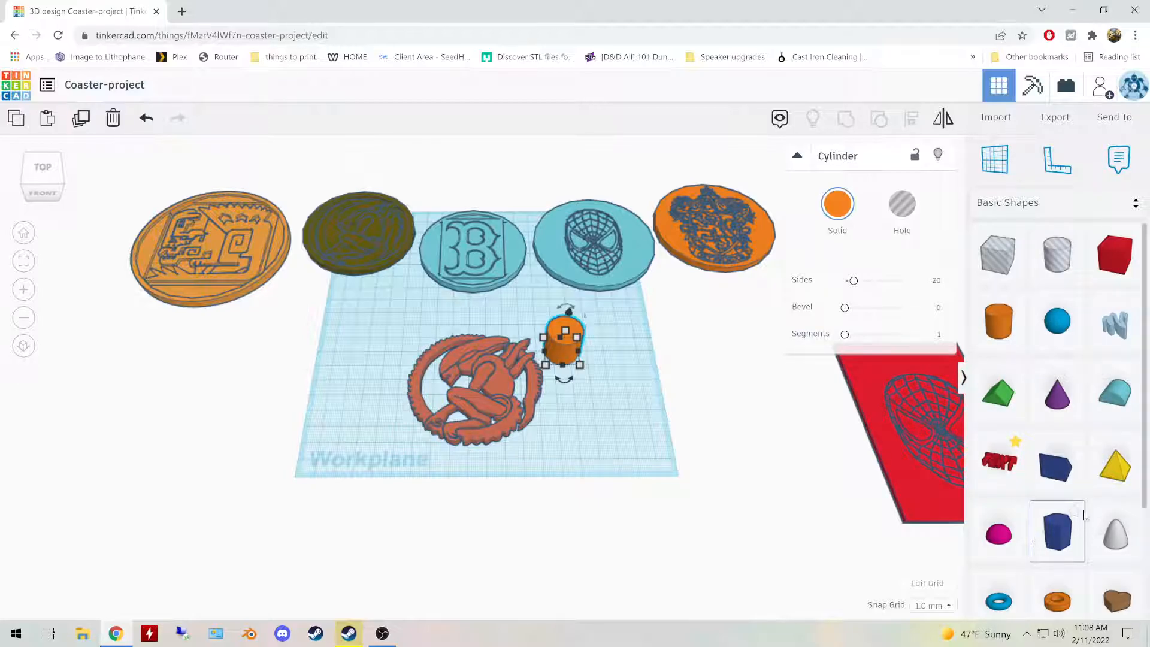
scroll(1035, 516, down, 2)
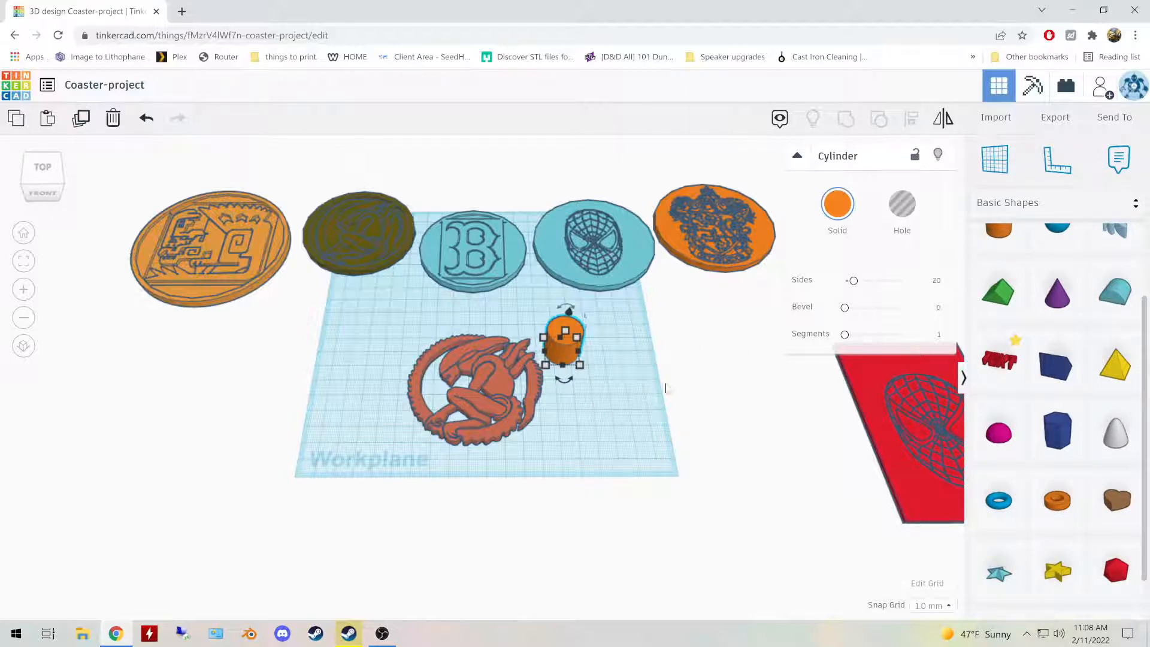
Step: Place the ruler on the workplane at the alien shape's front-left corner and set the cylinder's length and width to 85 mm
right_drag(682, 363, 609, 336)
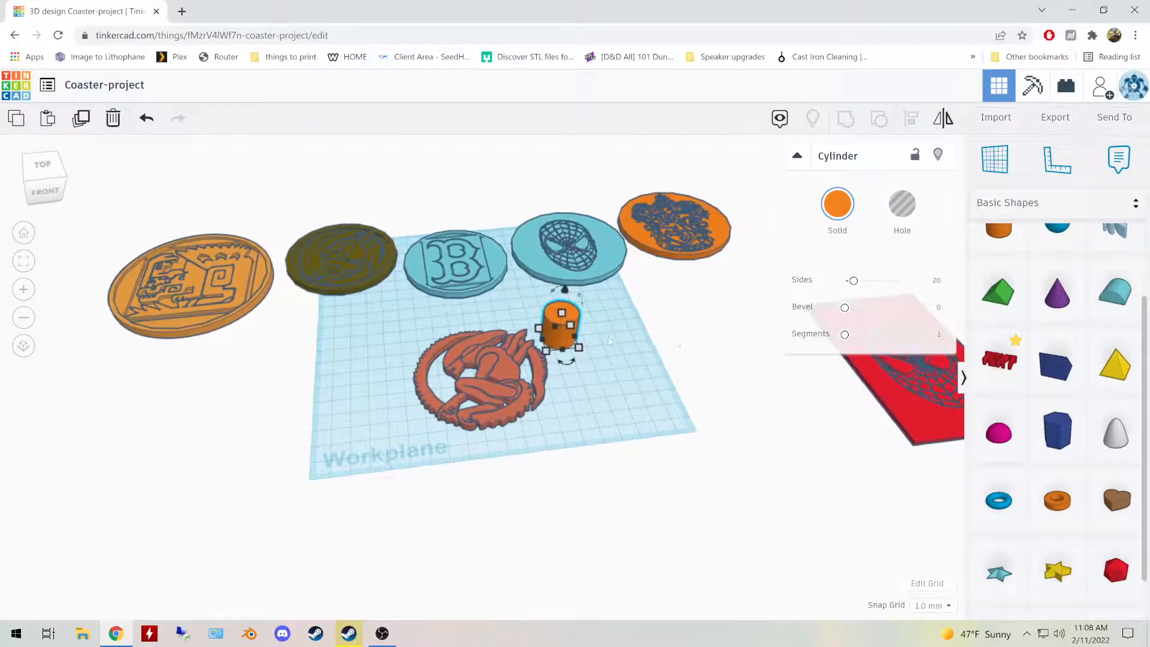
right_drag(687, 395, 673, 405)
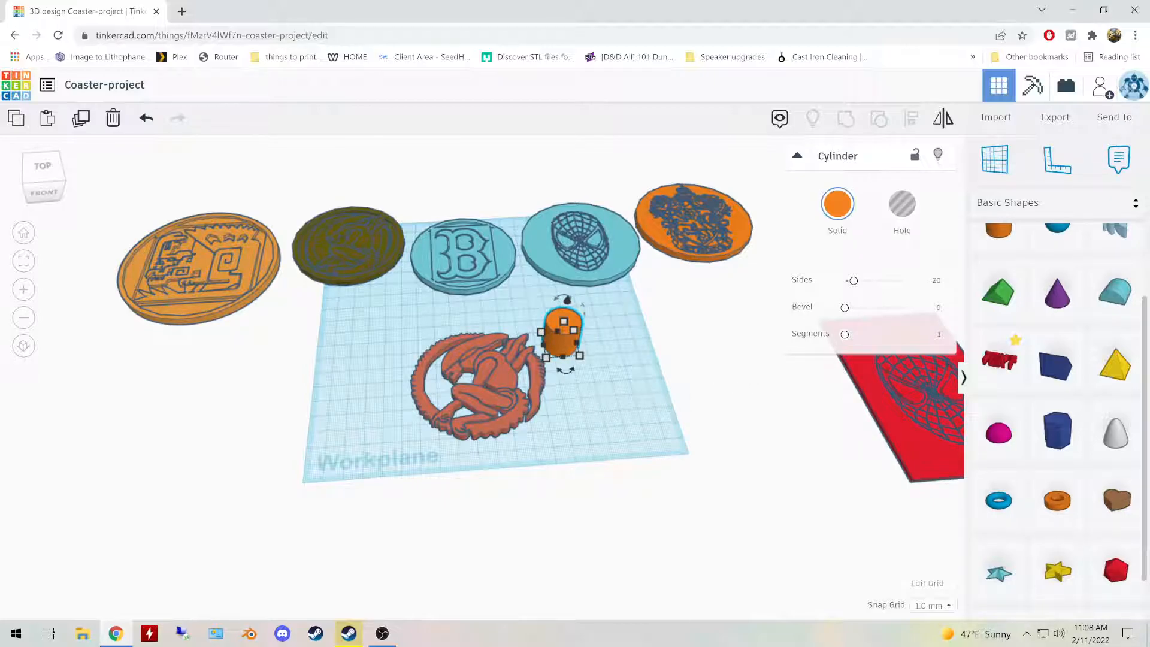
key(r)
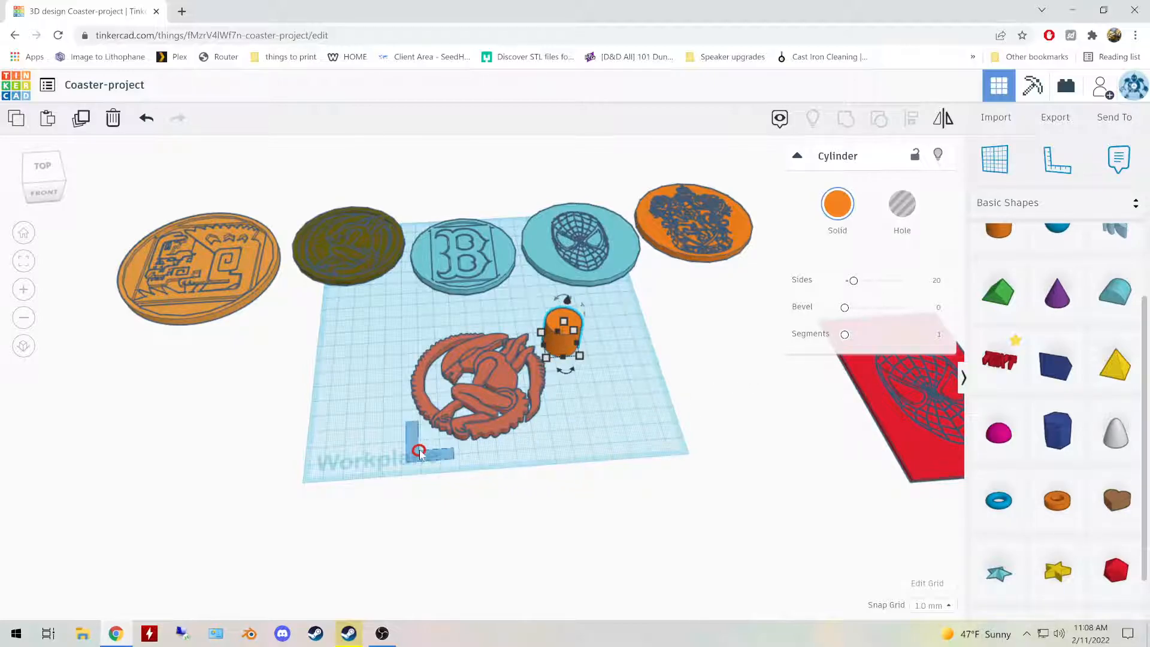
click(418, 450)
click(572, 389)
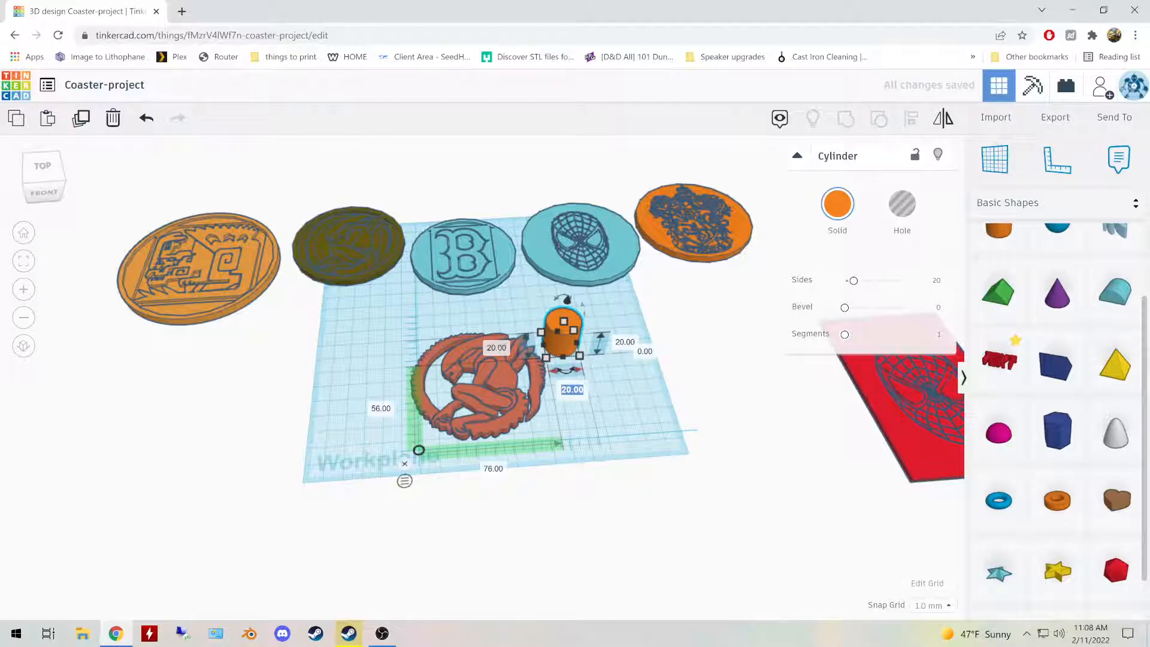
text(85)
key(Tab)
text(85)
key(Return)
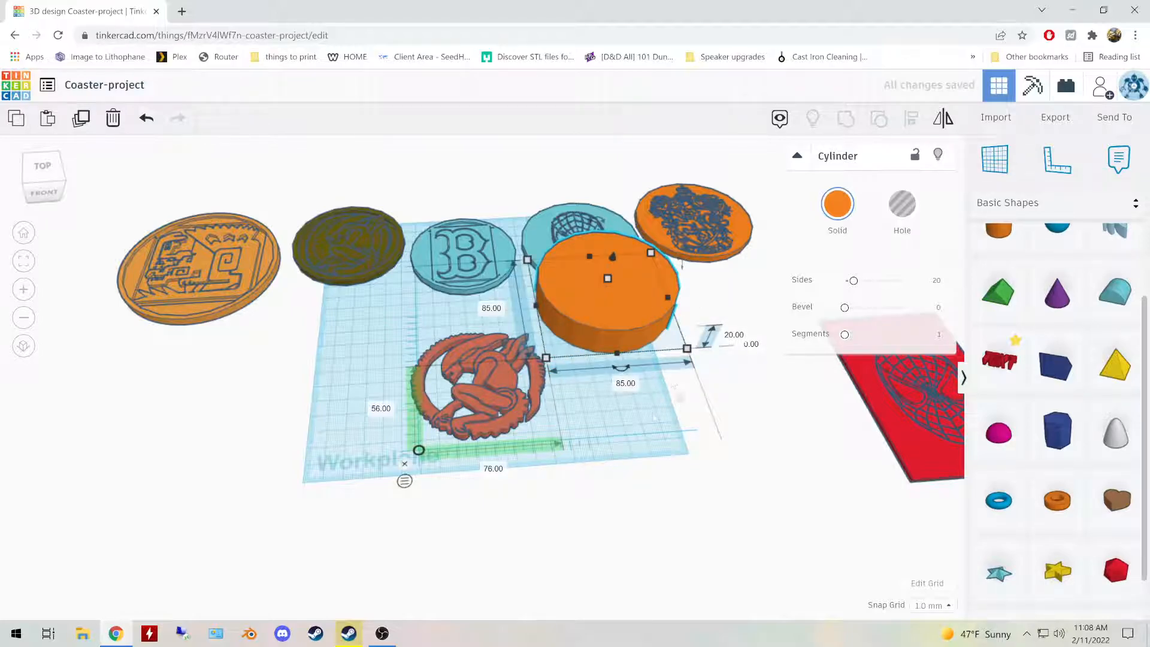
Step: Set the cylinder's height to 4 mm and dismiss the ruler from the workplane
right_drag(685, 436, 703, 374)
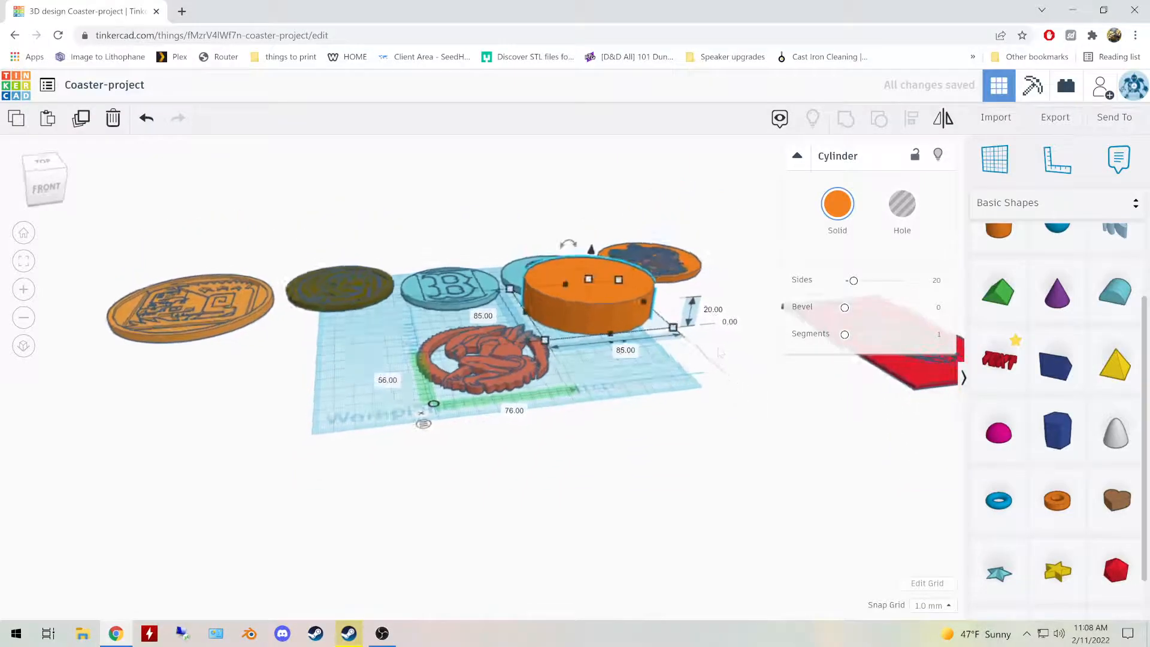
click(716, 312)
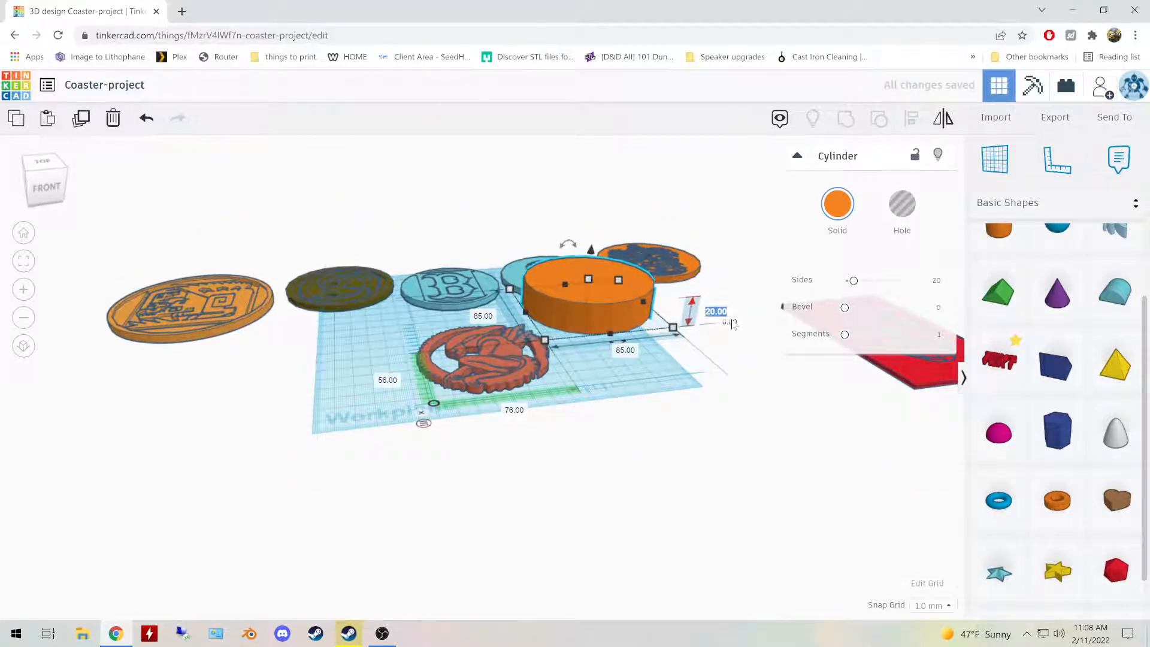
click(669, 332)
click(715, 311)
text(4)
key(Return)
right_drag(714, 424, 779, 409)
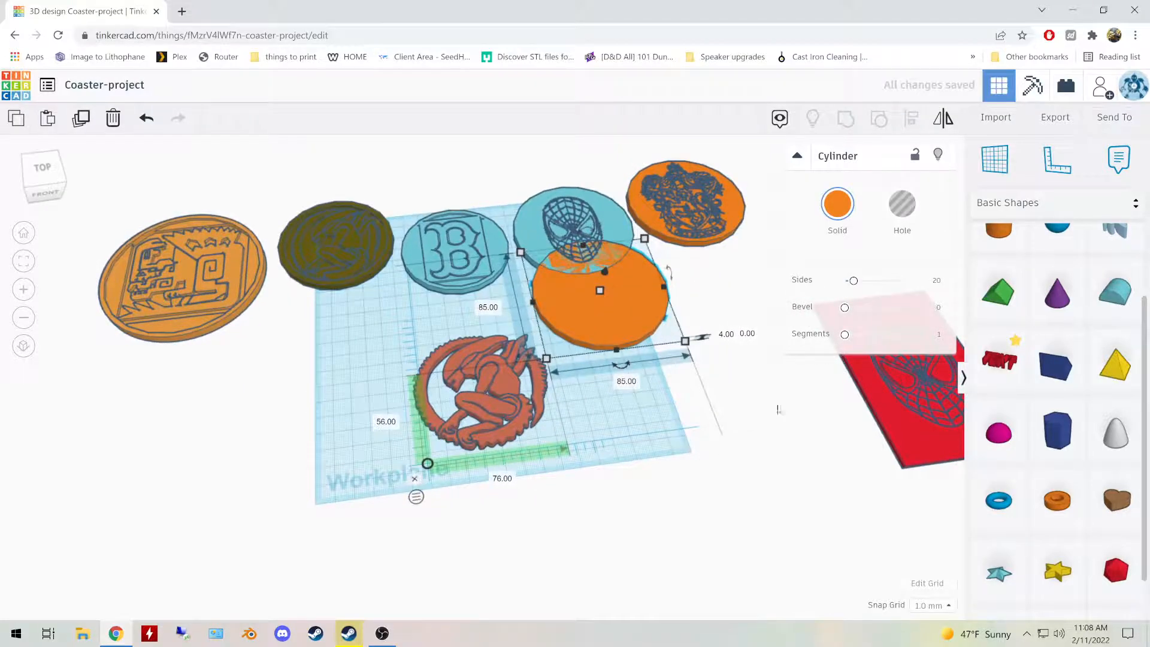
click(414, 479)
Step: Raise the alien shape's height to 7 mm and move the flat cylinder directly underneath it
drag(588, 324, 391, 422)
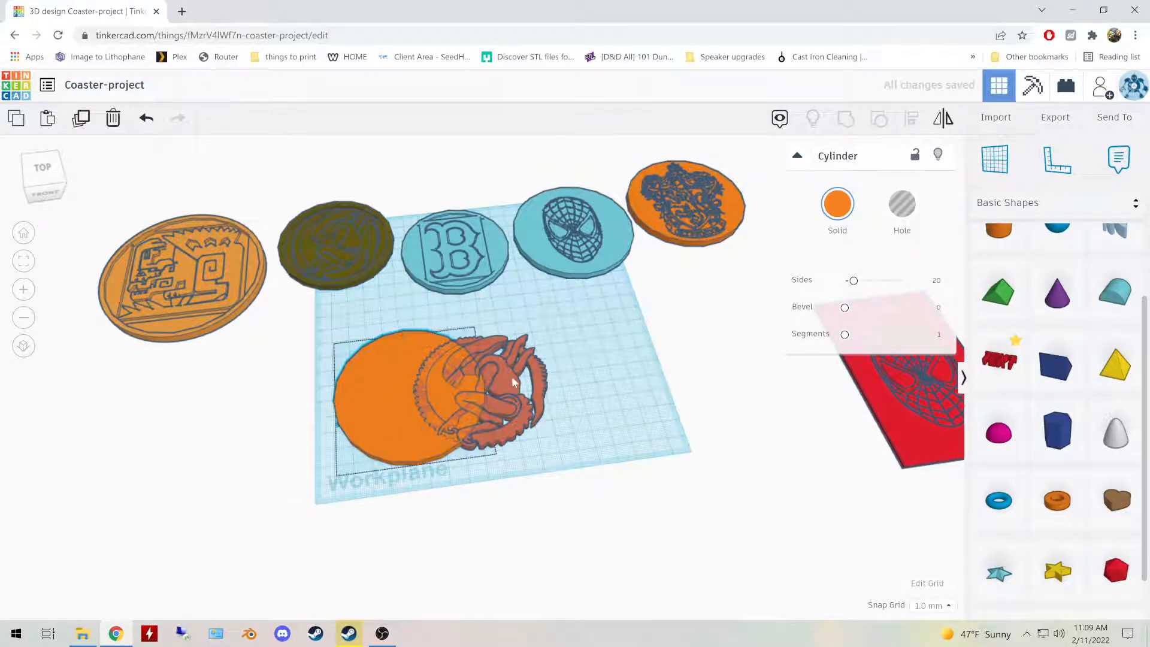
click(489, 388)
drag(483, 389, 487, 385)
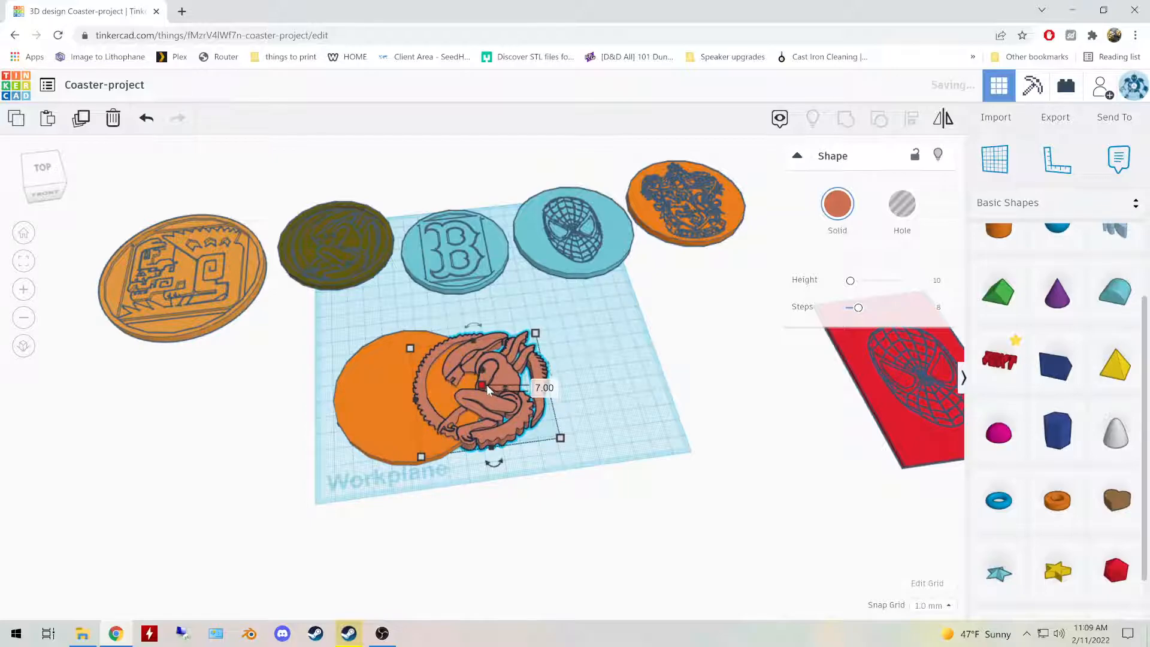
drag(380, 404, 455, 397)
Step: Shrink the alien shape to about 70 mm deep and nudge it so it sits centered inside the cylinder's edge
scroll(480, 383, up, 5)
right_drag(484, 386, 596, 359)
right_drag(704, 452, 504, 380)
click(504, 380)
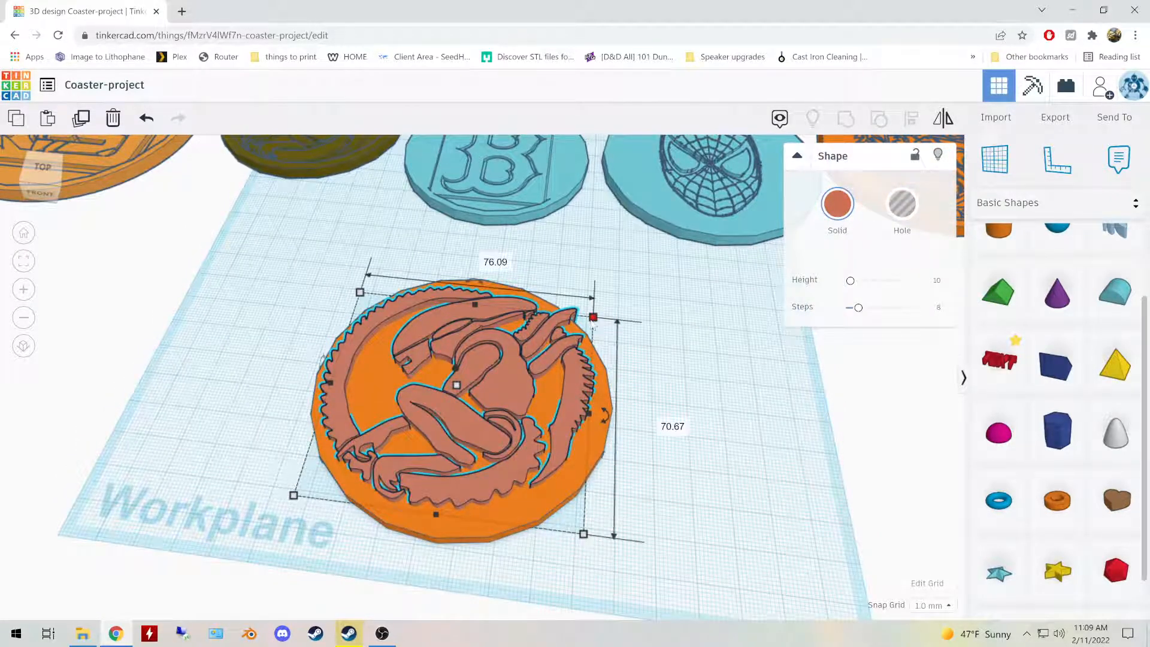
drag(593, 317, 576, 325)
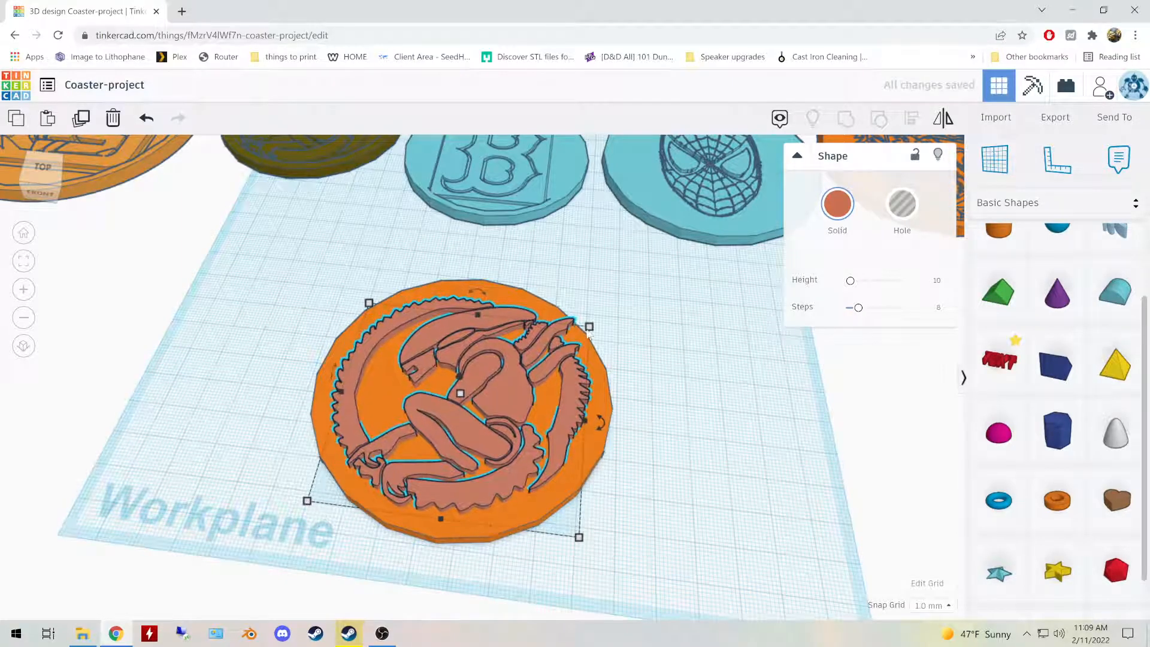
key(Down)
key(Down)
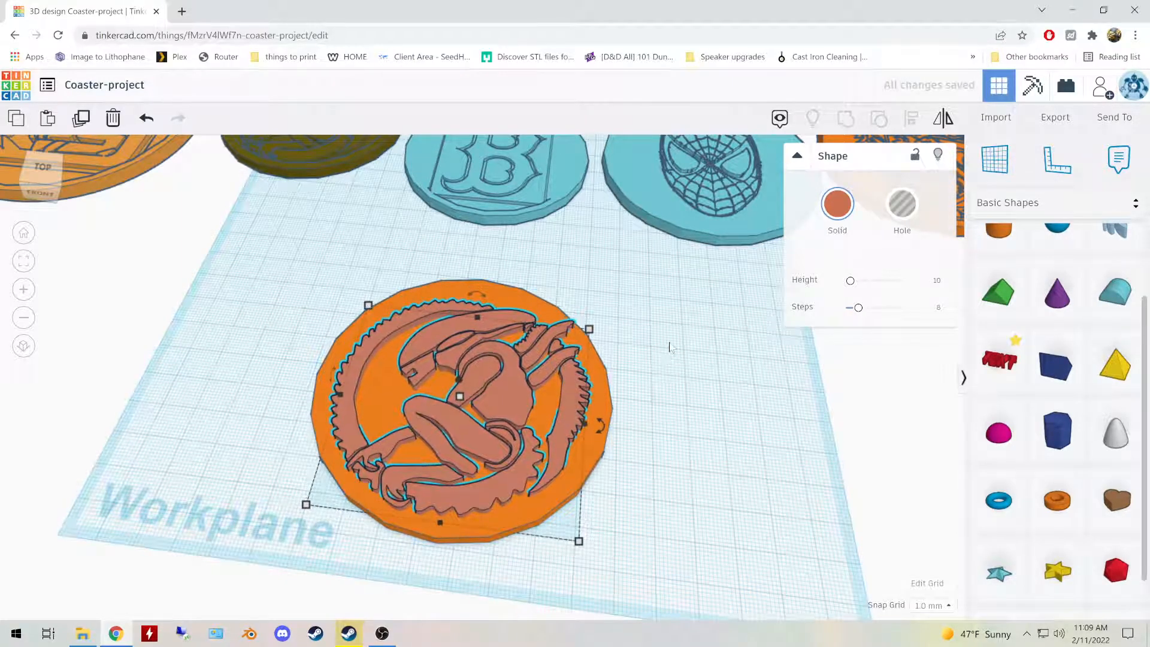
right_drag(670, 347, 697, 407)
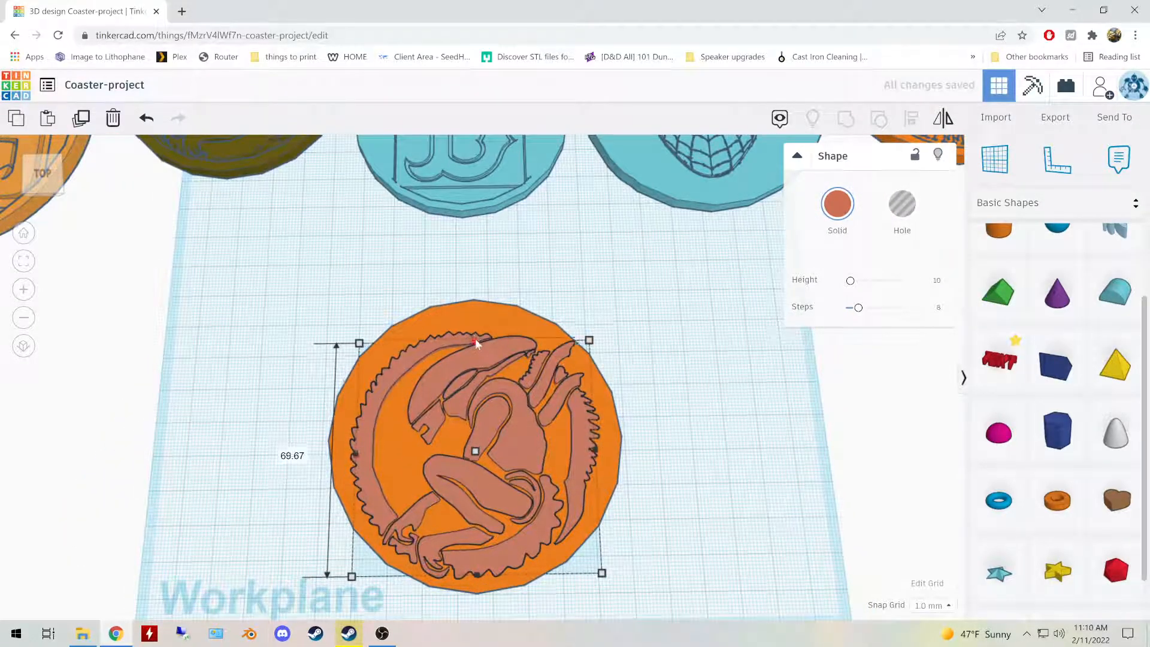
drag(479, 343, 478, 340)
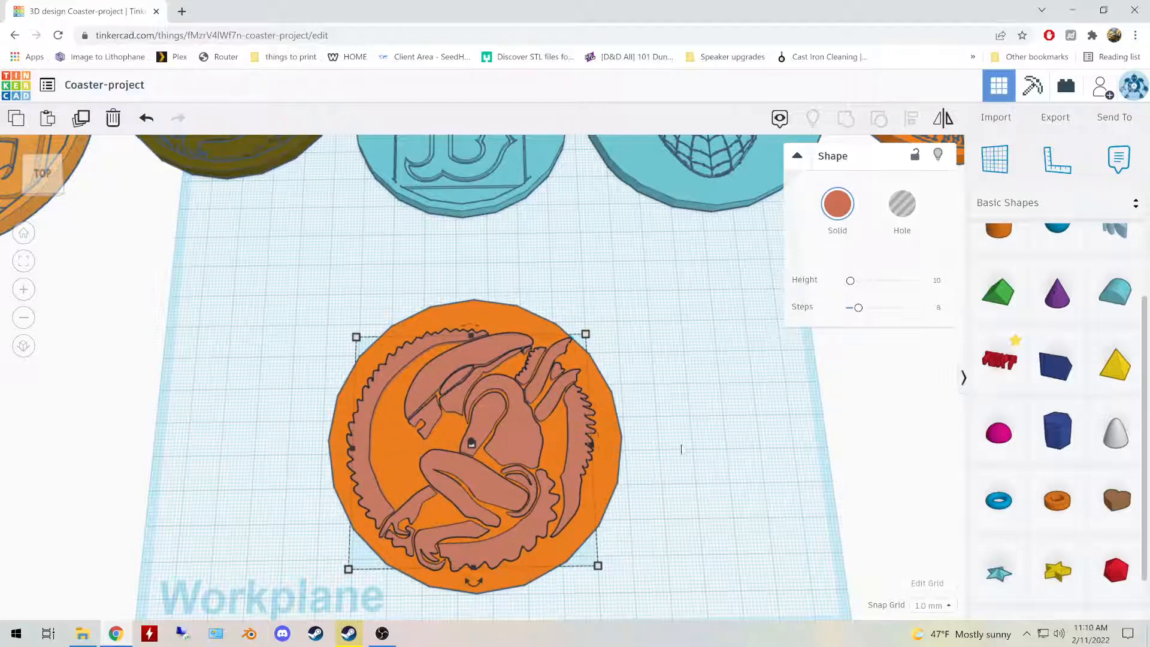
click(733, 416)
right_drag(732, 417, 650, 364)
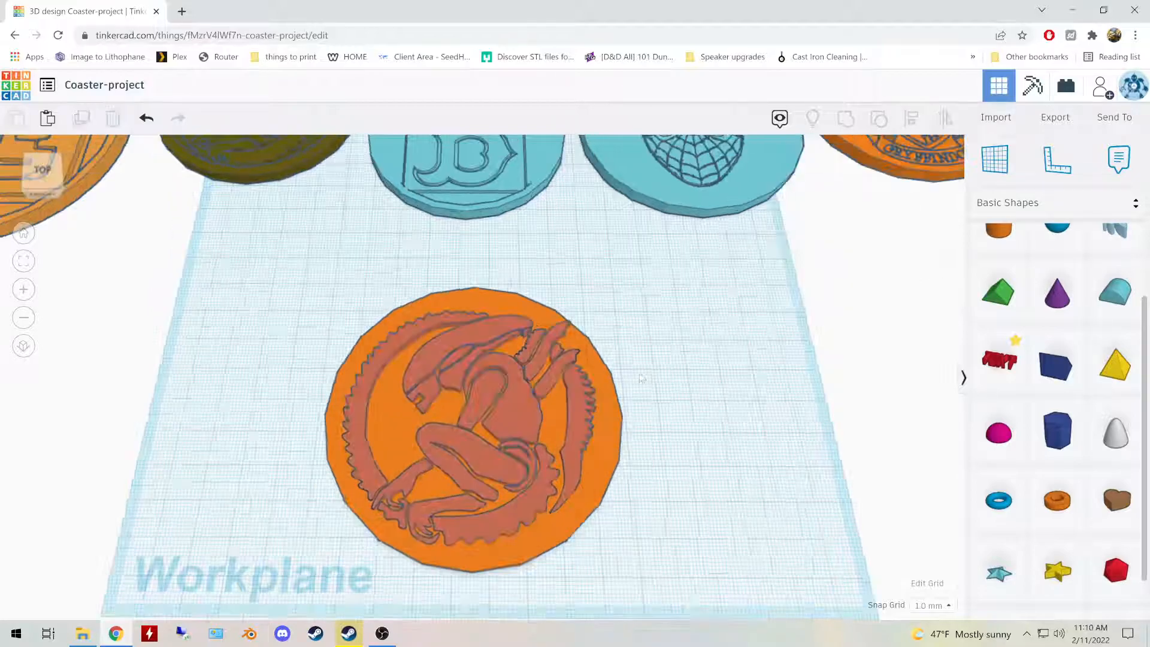
Step: Bring the finished olive alien coaster beside the new one to compare their reliefs, and return it to the back row
middle_drag(190, 359, 406, 366)
scroll(408, 357, down, 2)
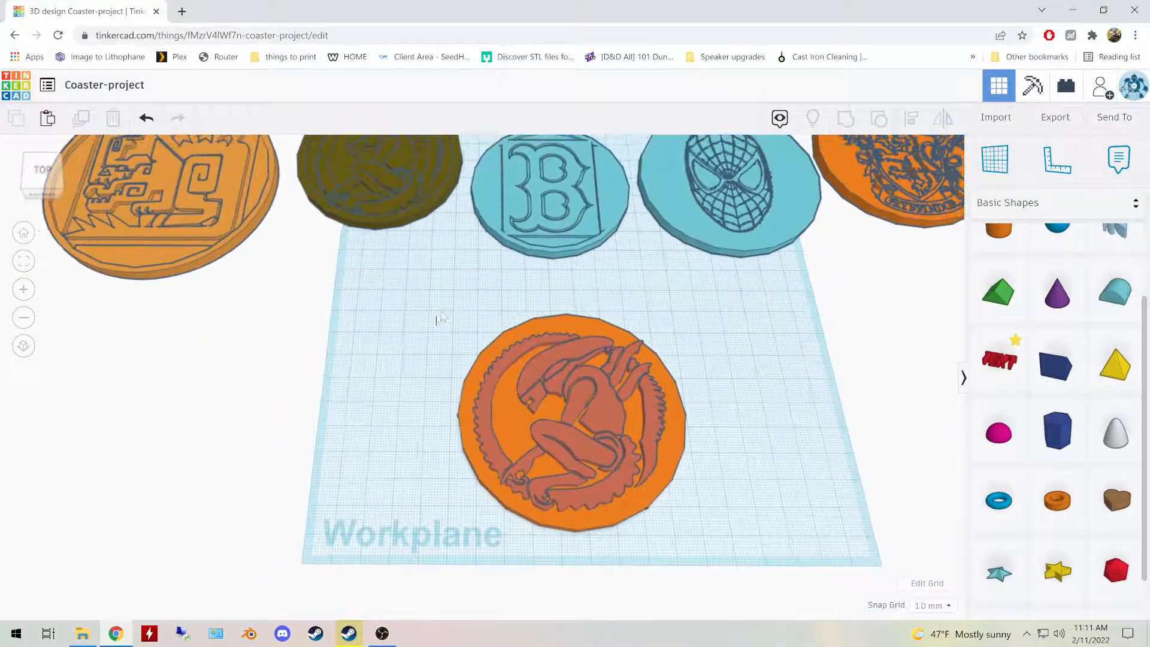
right_drag(456, 322, 454, 304)
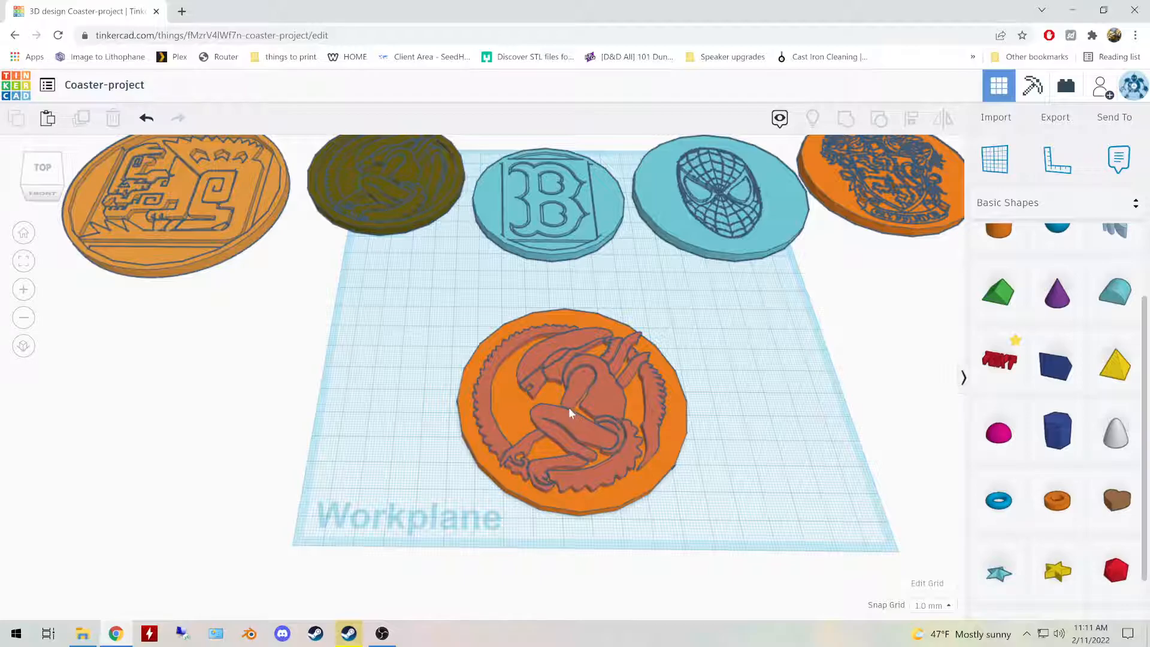
click(606, 397)
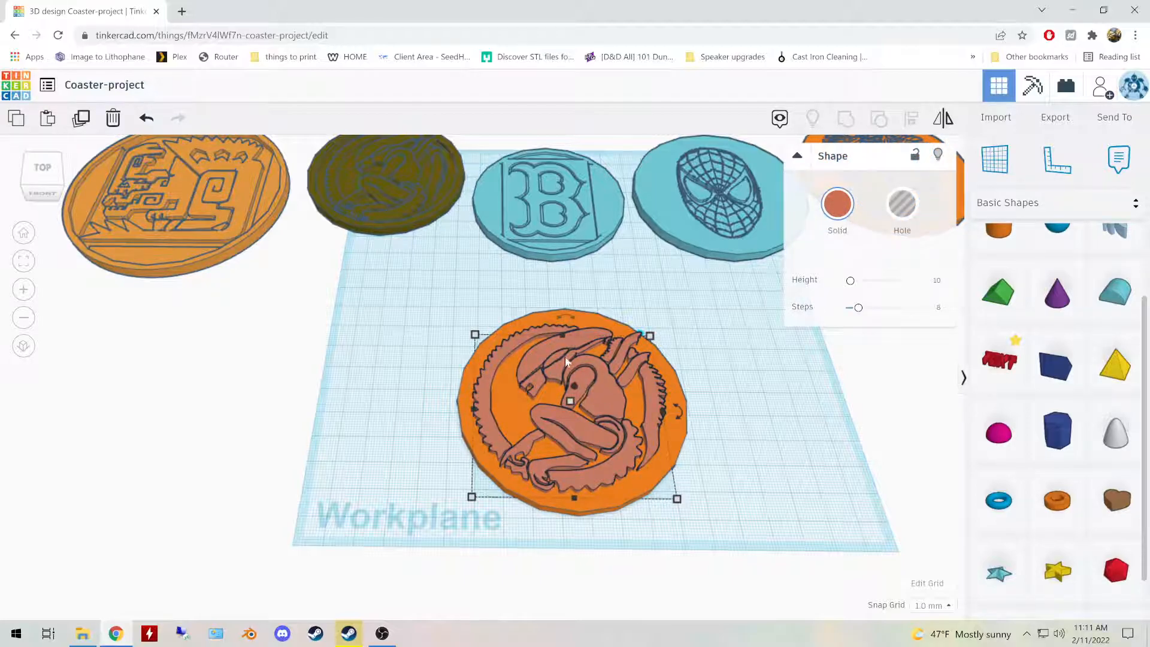
drag(406, 174, 383, 365)
right_drag(417, 325, 451, 322)
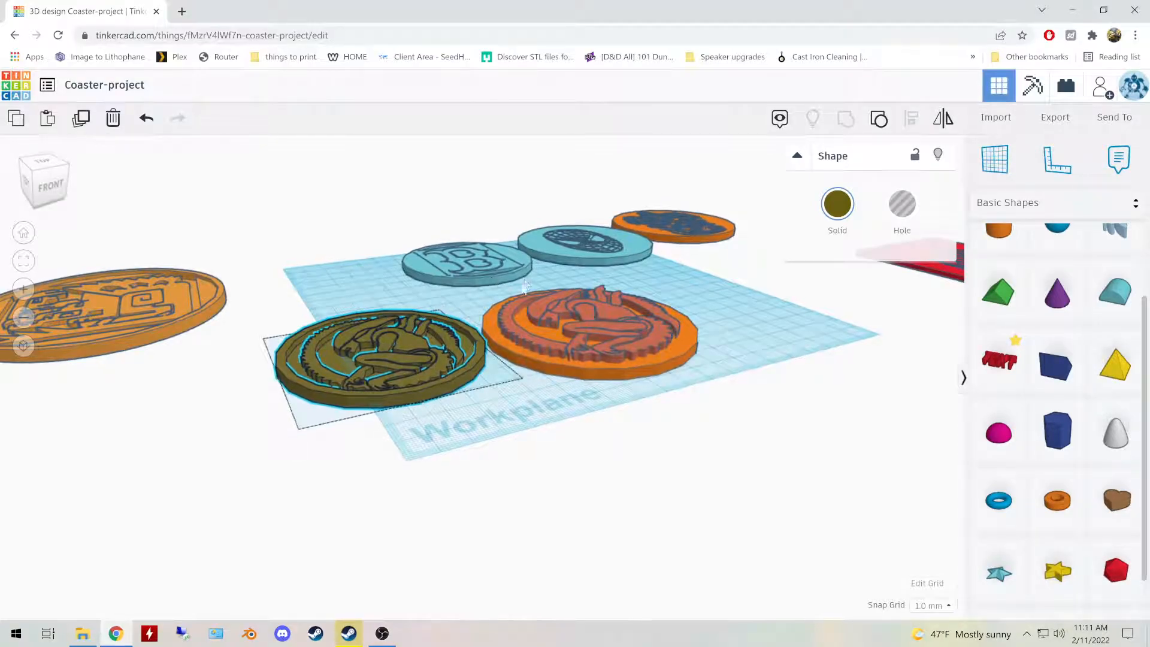
right_drag(398, 346, 381, 388)
drag(396, 362, 373, 206)
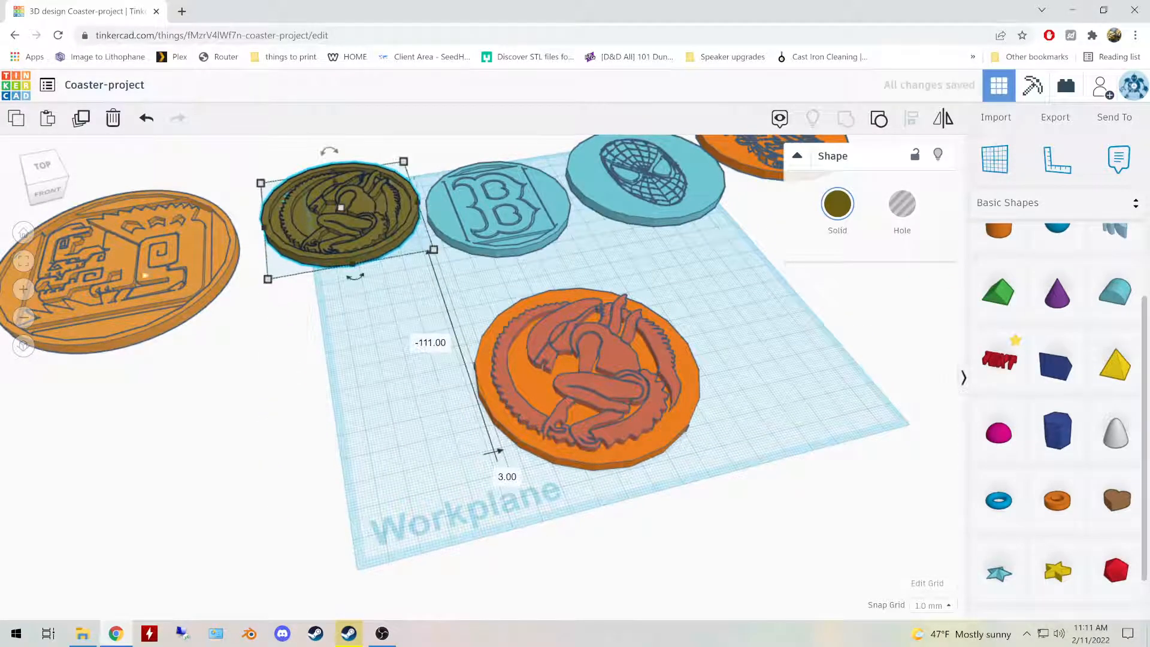
Step: Bring the large light-orange coaster forward to examine its rim and raised design, and return it to the back row
click(127, 269)
drag(129, 280, 327, 453)
right_drag(589, 515, 764, 453)
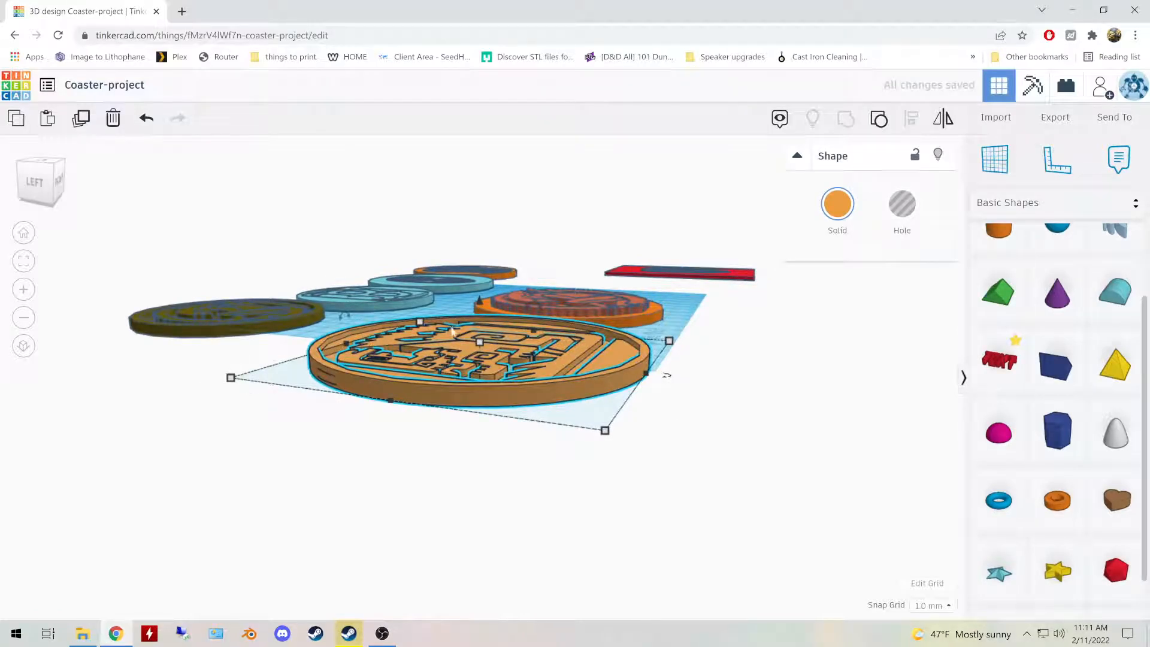
right_drag(786, 372, 626, 437)
drag(380, 384, 197, 198)
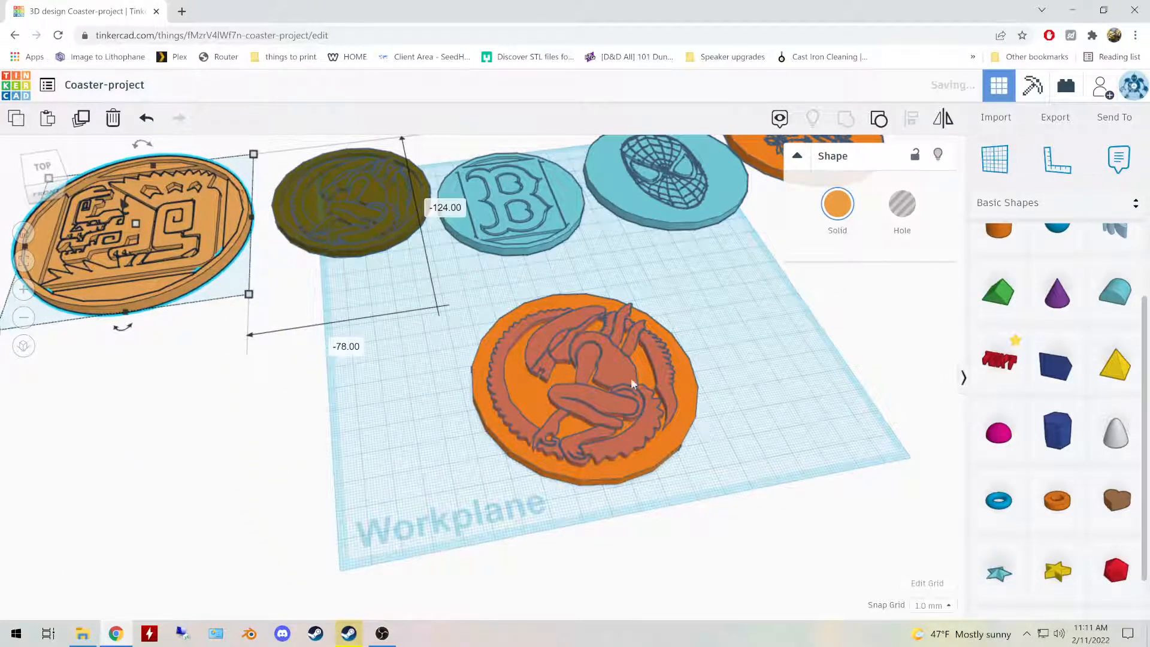
Step: Try the alien shape as a hole in the cylinder, compare it with the finished coasters, and switch it back to solid
click(610, 364)
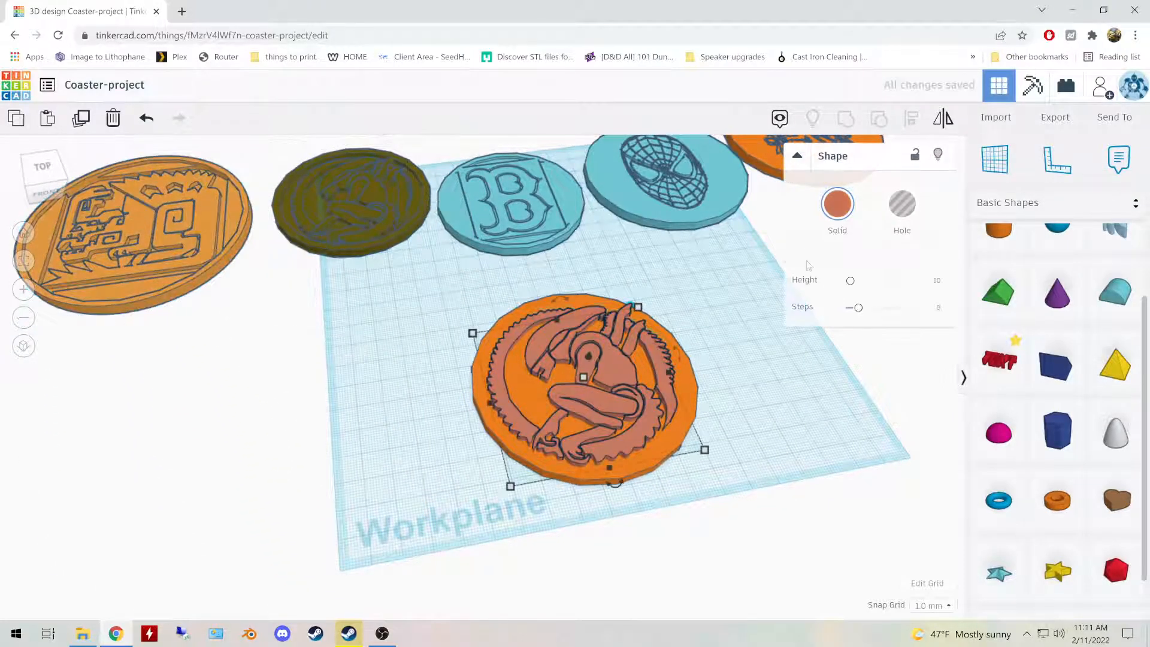
click(905, 215)
right_drag(719, 282, 695, 339)
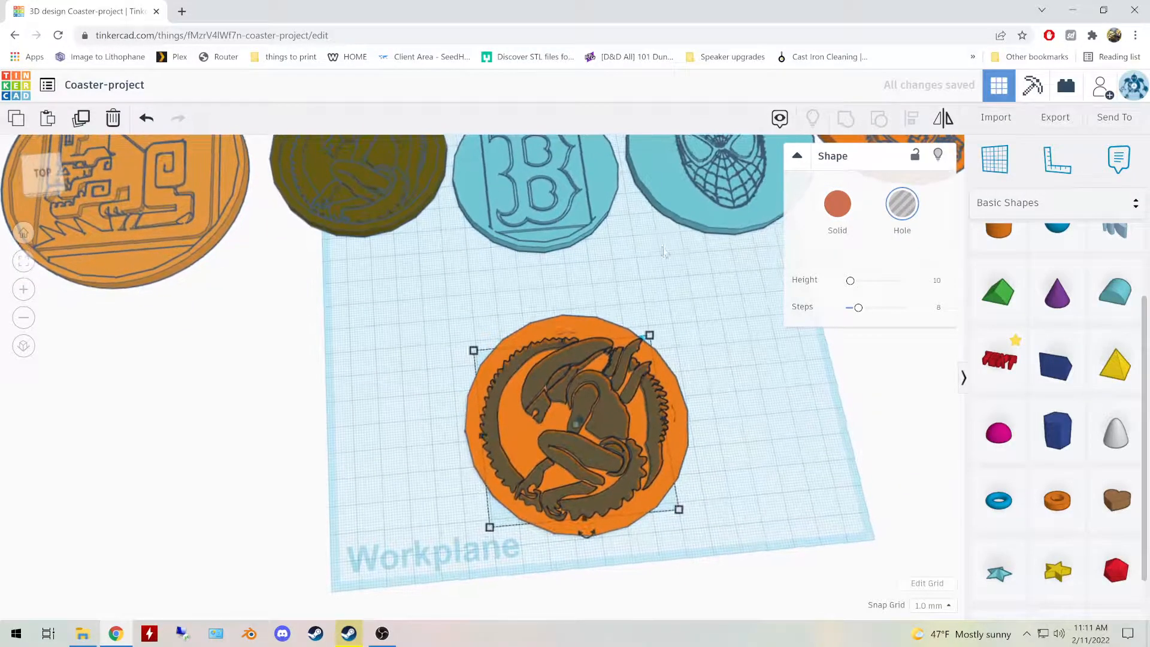
middle_drag(663, 248, 519, 336)
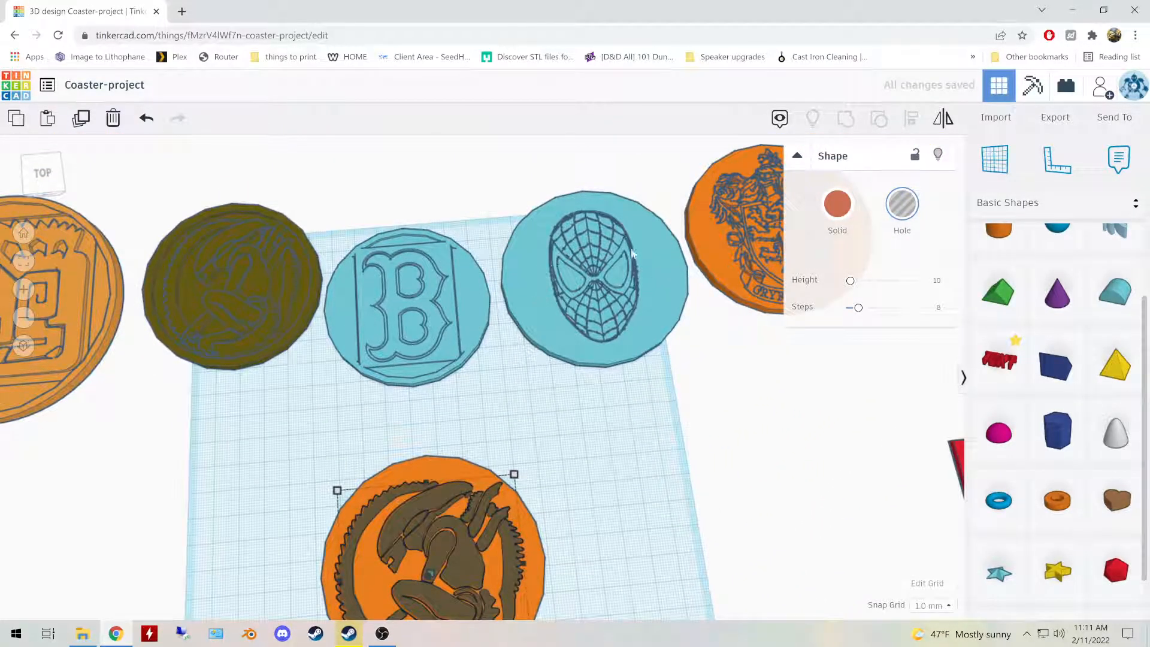
middle_drag(707, 400, 576, 425)
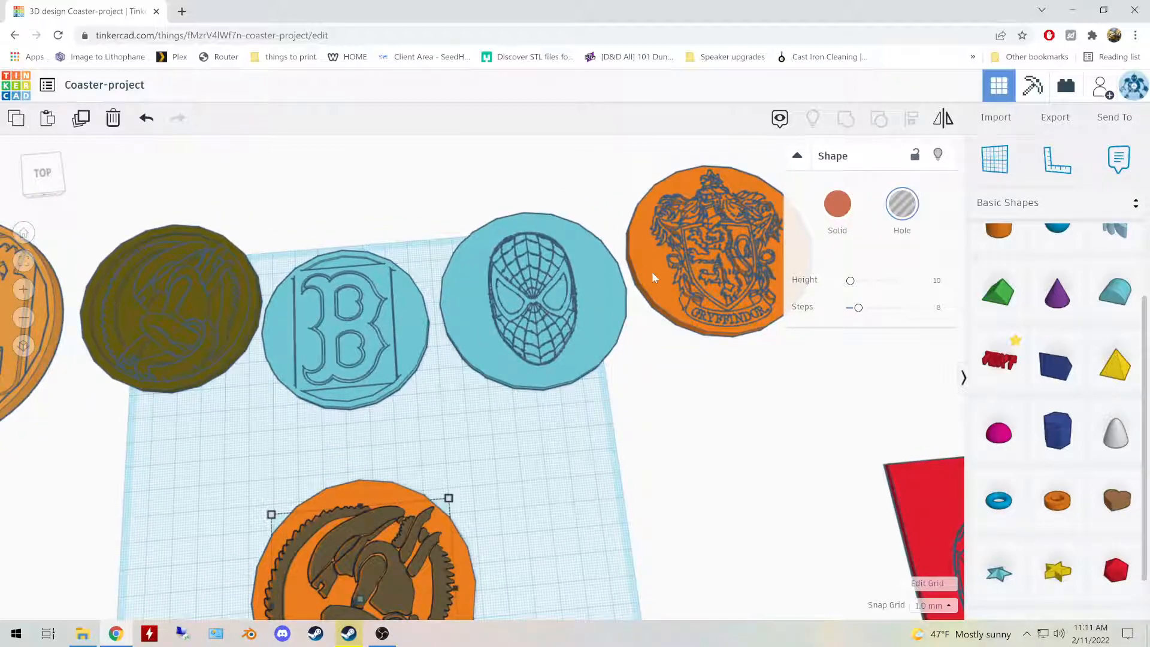
key(f)
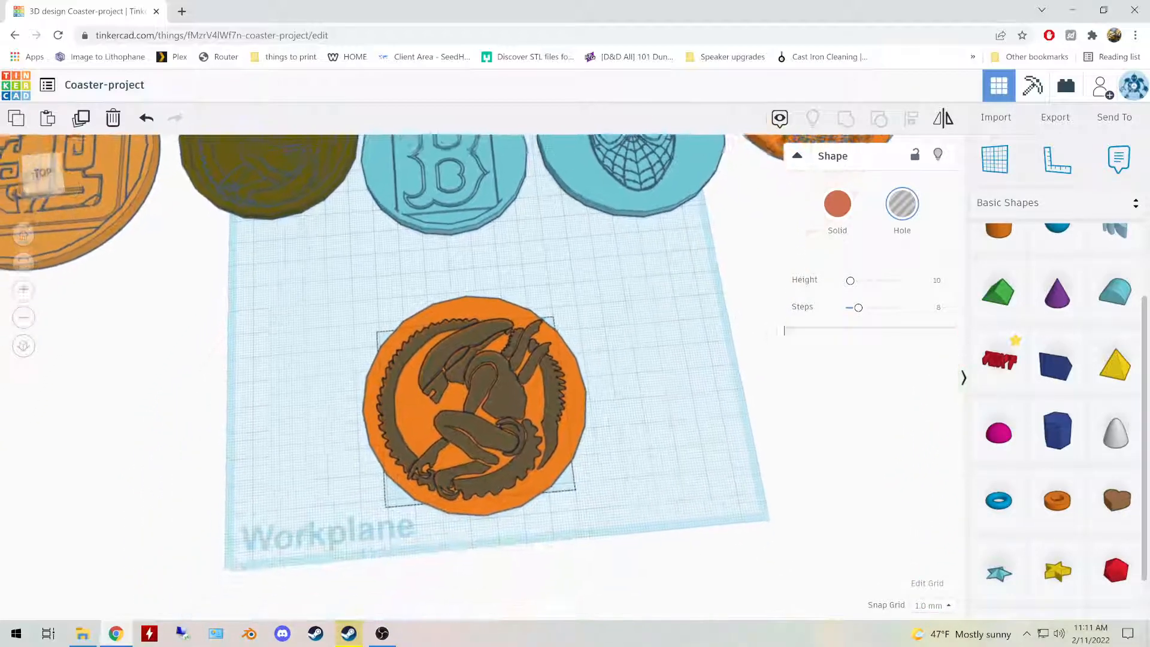
click(839, 206)
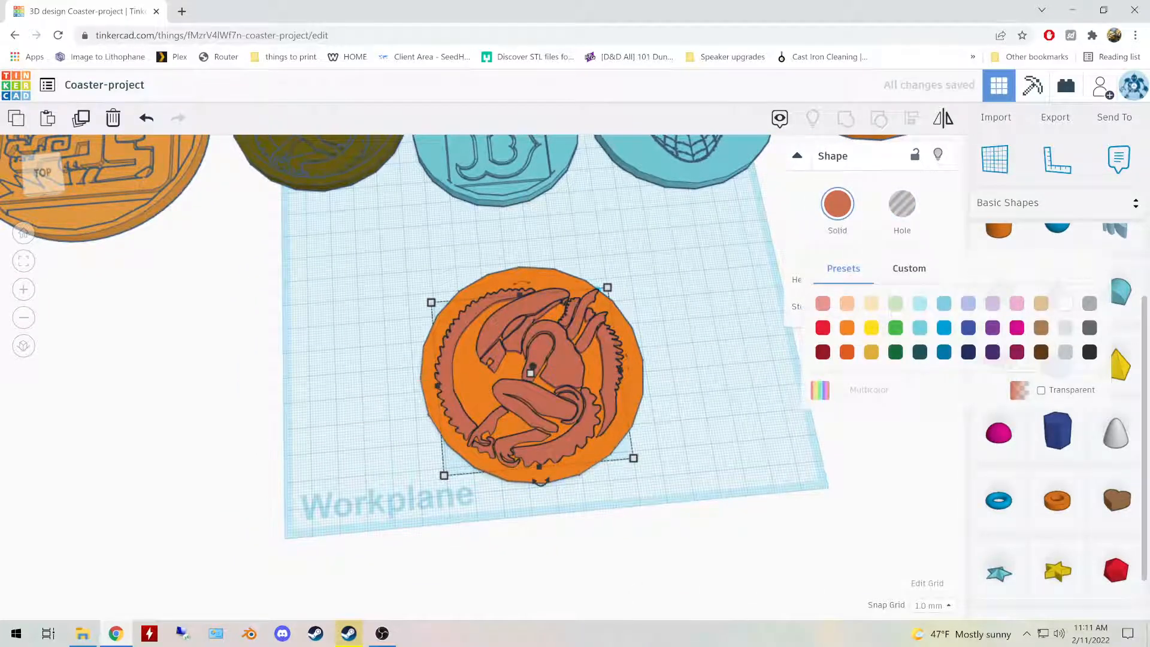
click(681, 468)
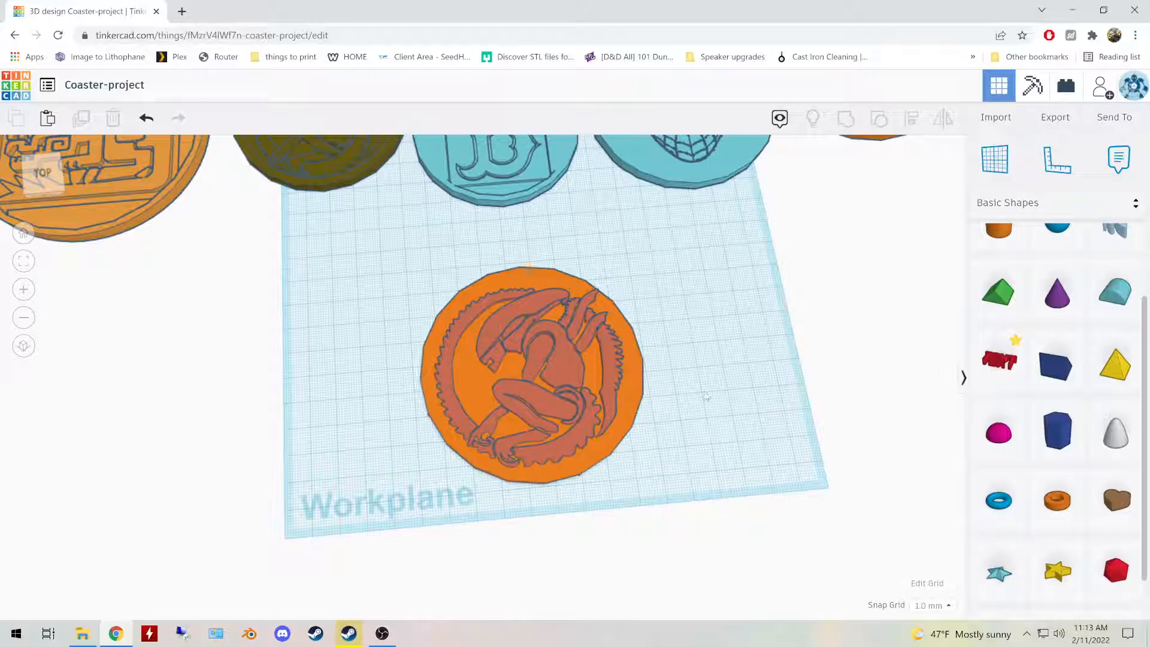
Step: Move the alien shape off the cylinder, about 87 mm to the right and 22 mm toward the back
right_drag(723, 358, 711, 327)
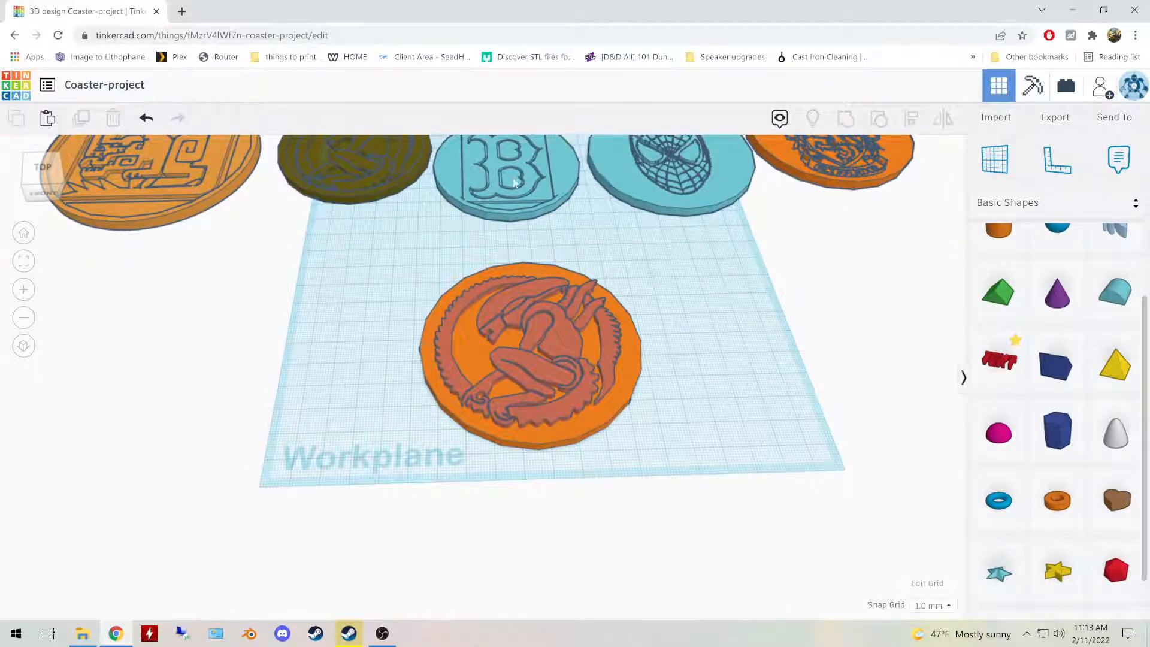
right_drag(756, 346, 714, 350)
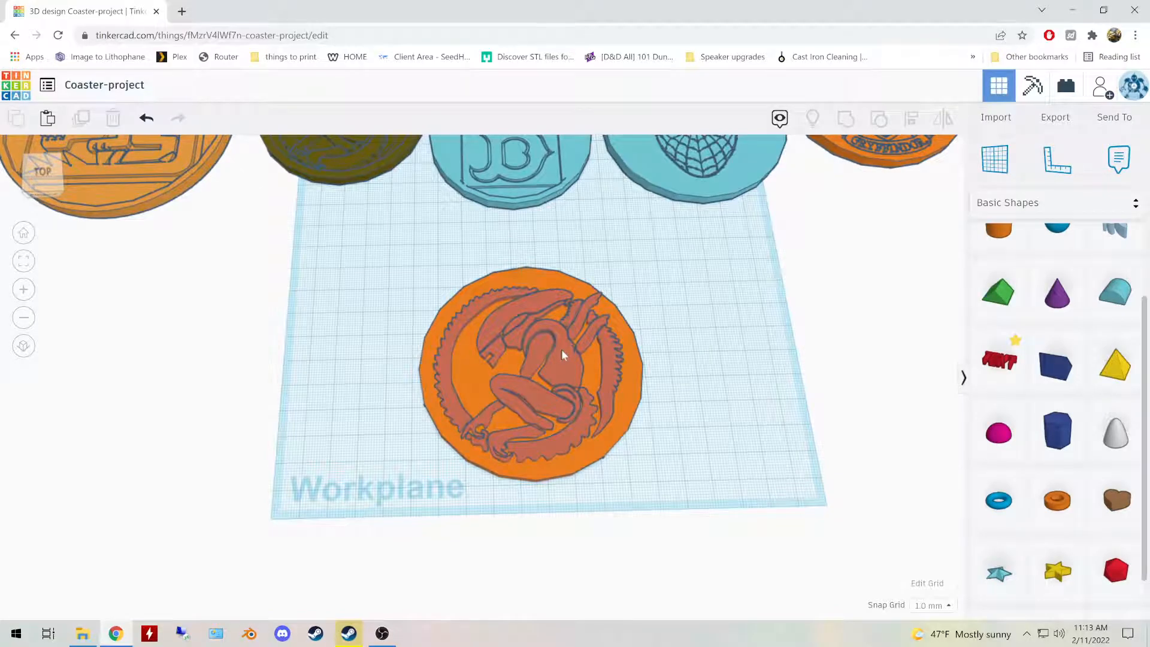
drag(560, 362, 785, 306)
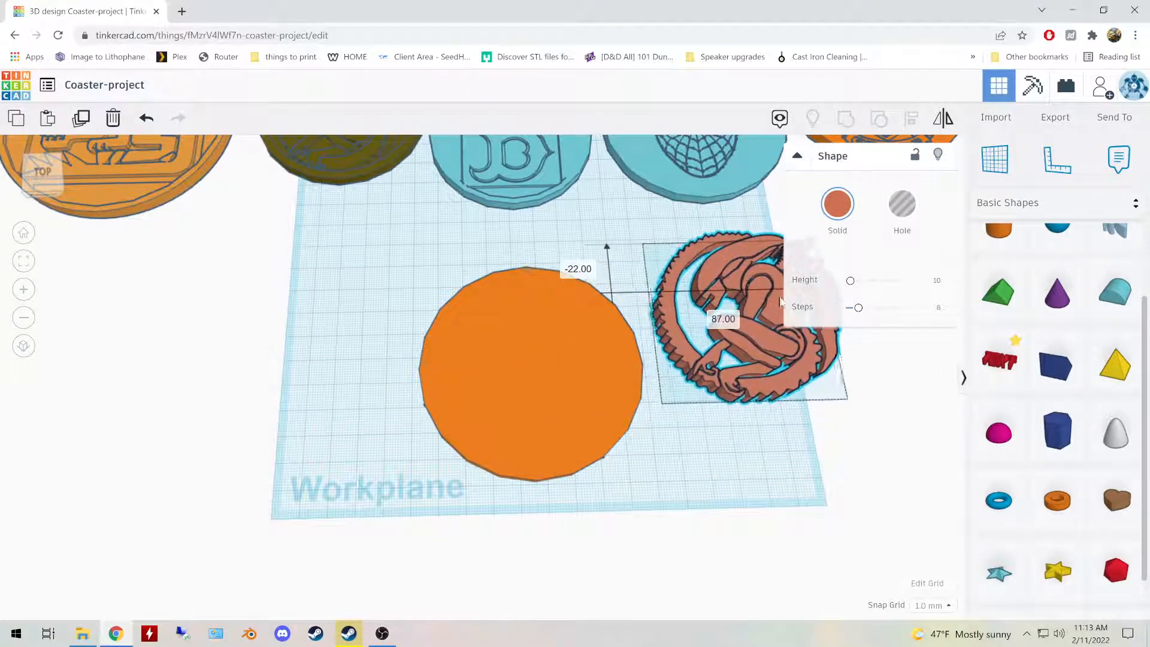
Step: Duplicate the orange cylinder and move the copy to the left so it only partly overlaps the original
click(535, 362)
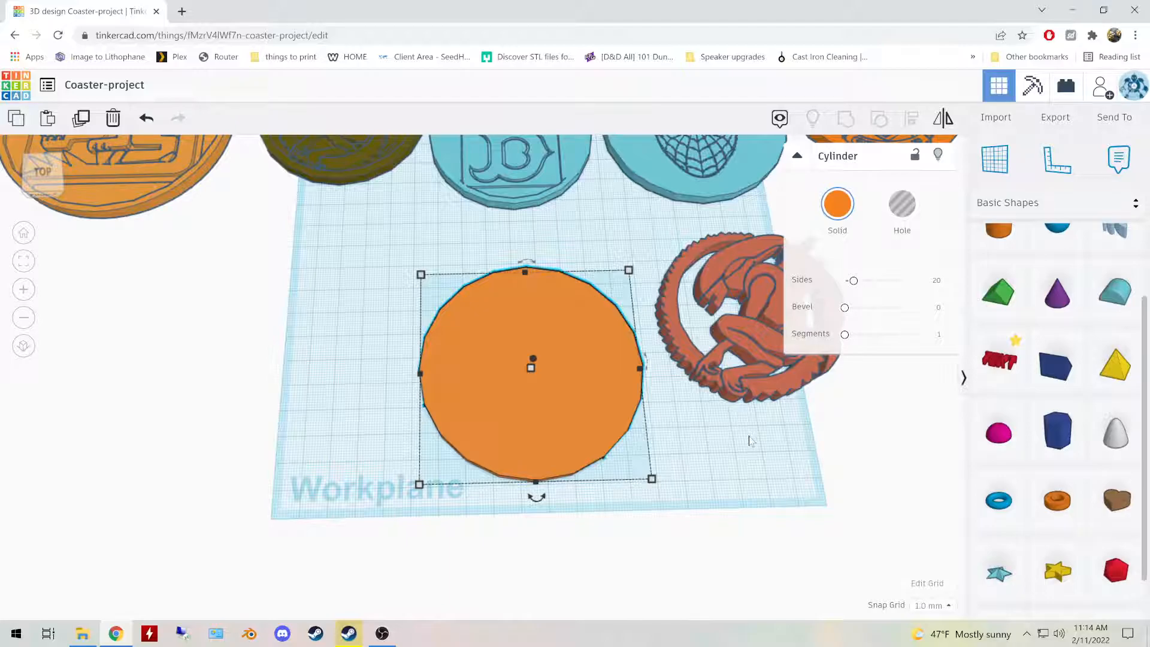
click(338, 406)
click(482, 362)
right_drag(493, 365, 517, 386)
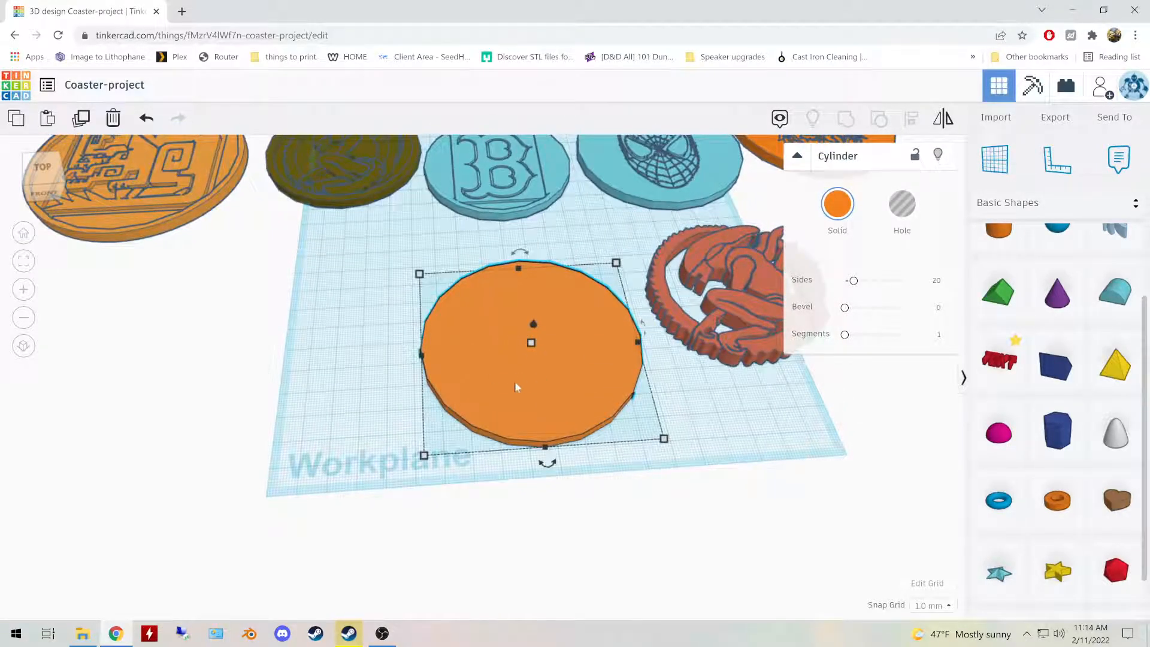
click(82, 120)
drag(510, 368, 323, 392)
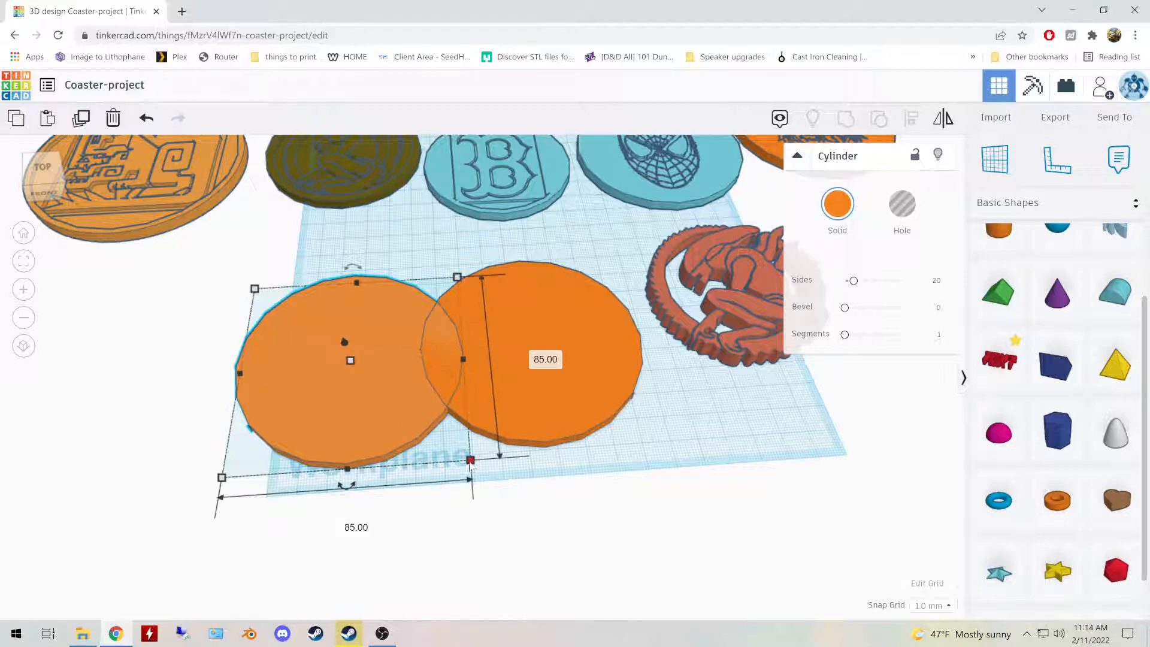
Step: Using the ruler, set the copied cylinder's width and length to 82 mm each, and dismiss the ruler
key(r)
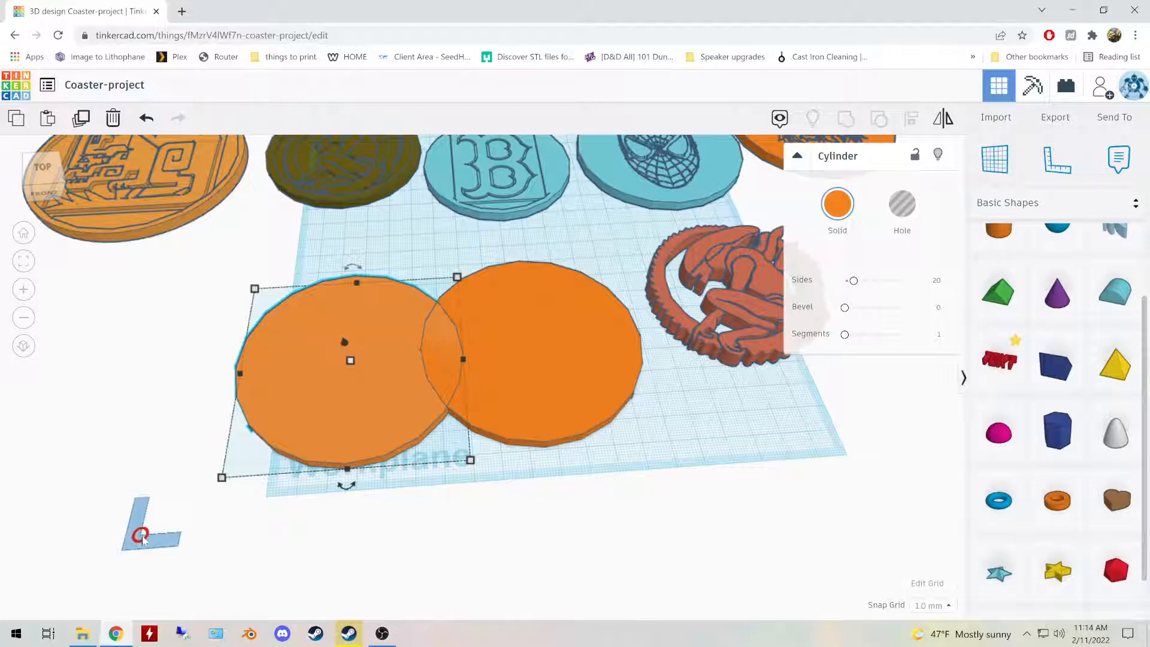
click(137, 537)
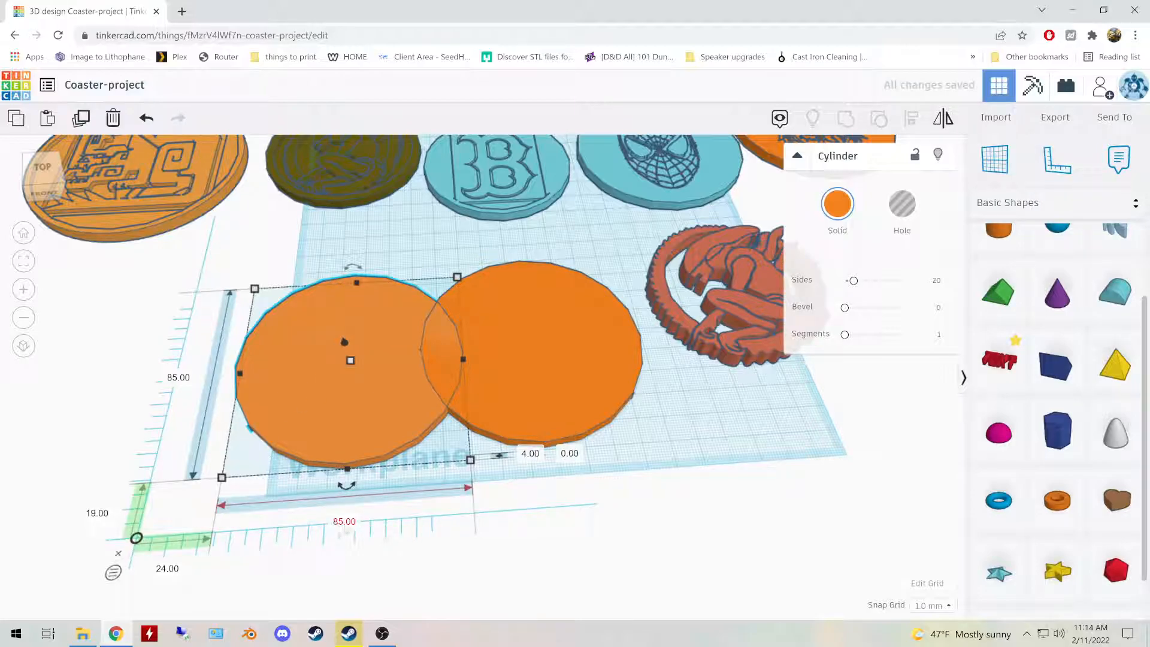
click(345, 525)
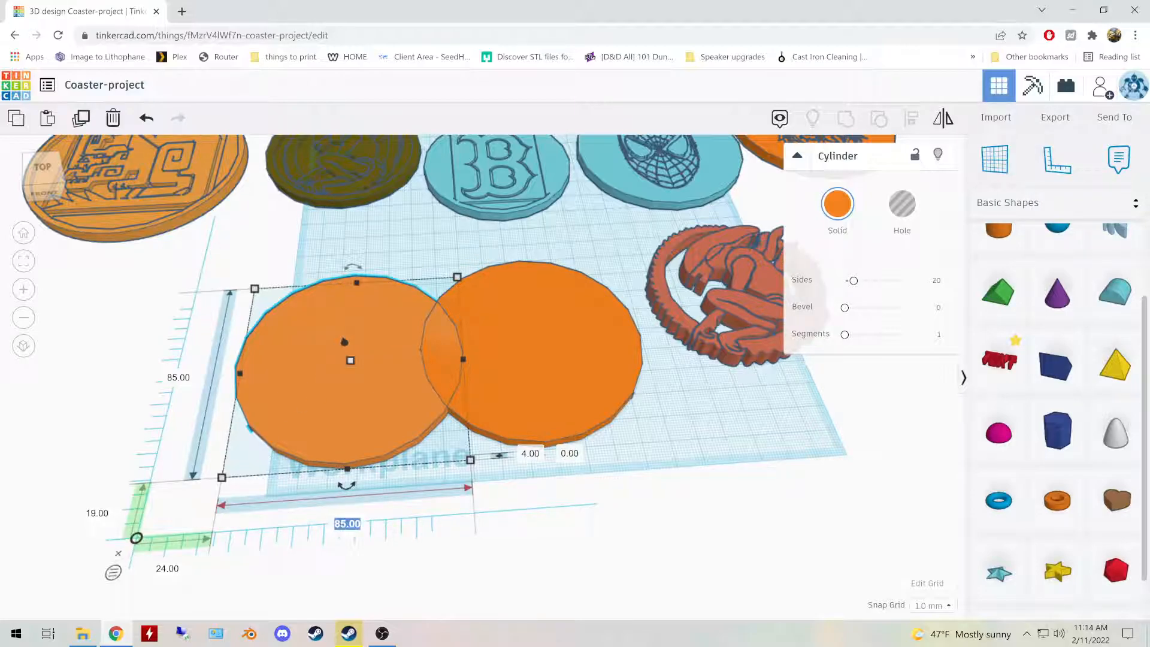
text(82)
key(Return)
click(178, 381)
text(82)
key(Return)
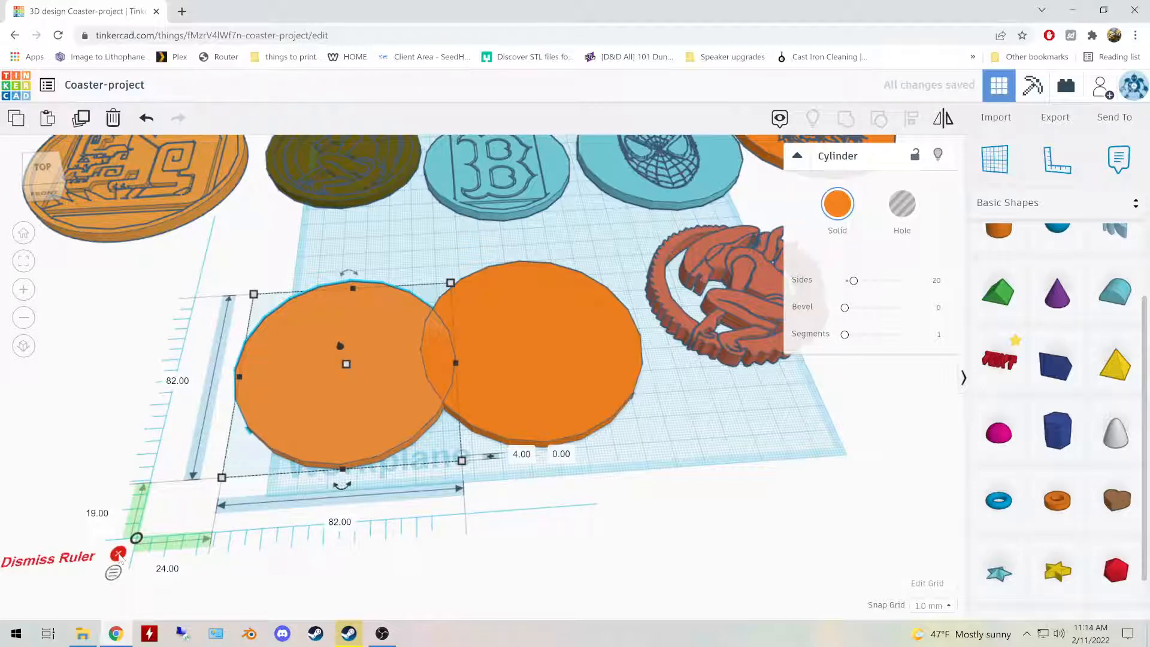
click(119, 554)
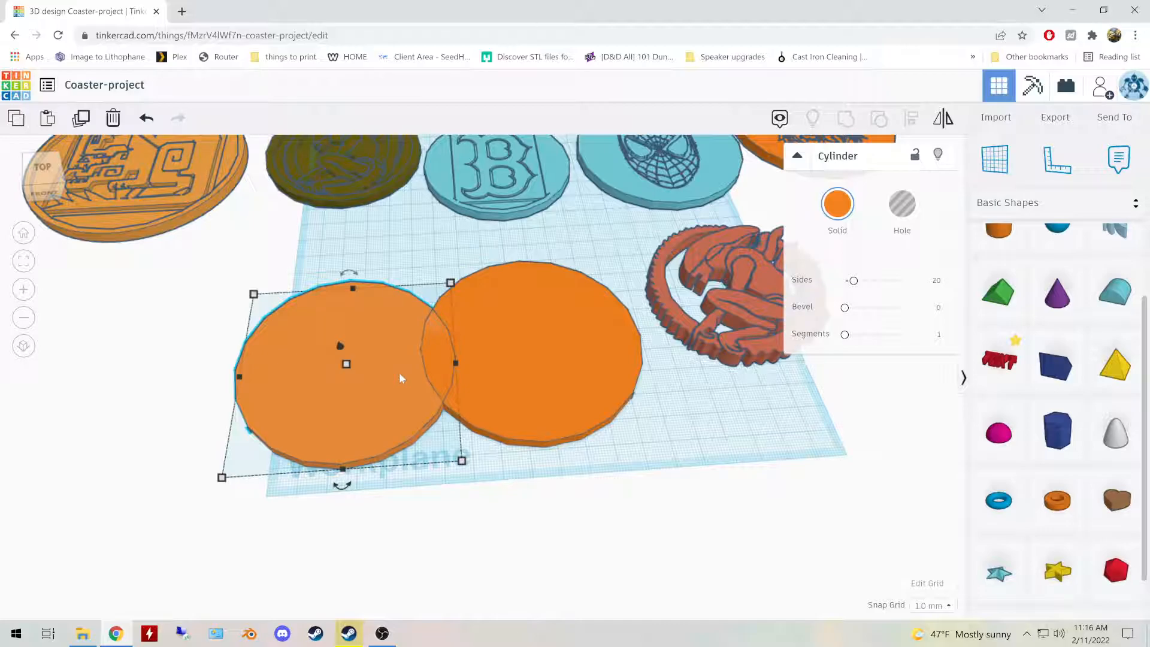
Step: Raise the 82 mm cylinder 2 mm above the workplane and turn it into a hole
key(ctrl+Up)
key(ctrl+Up)
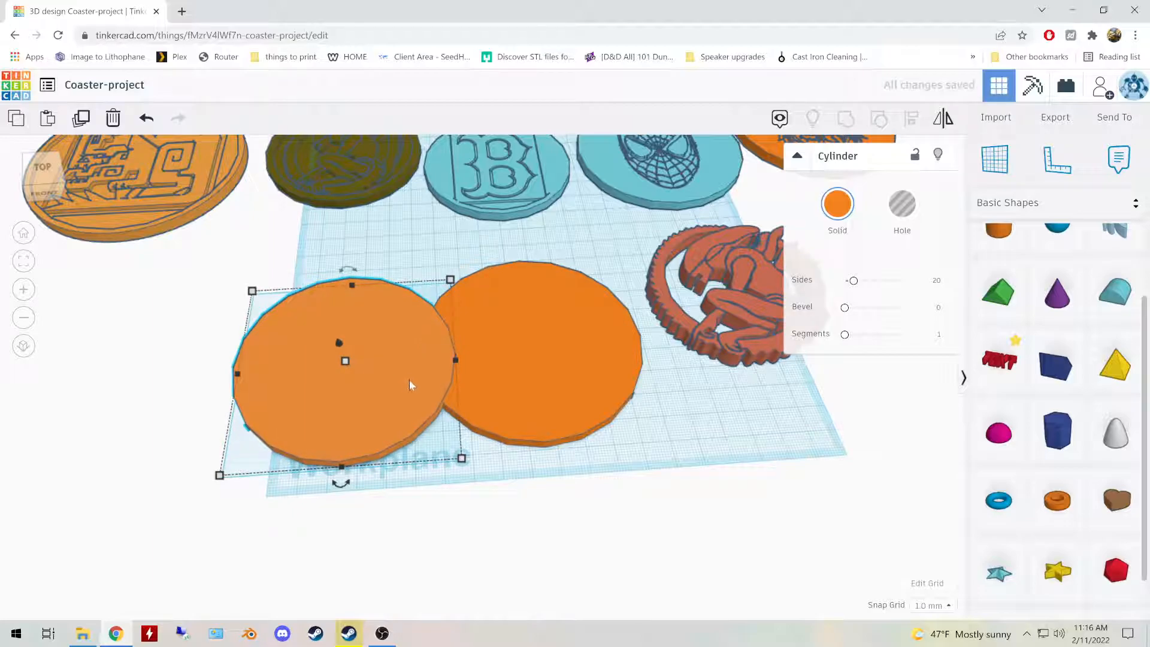
click(904, 205)
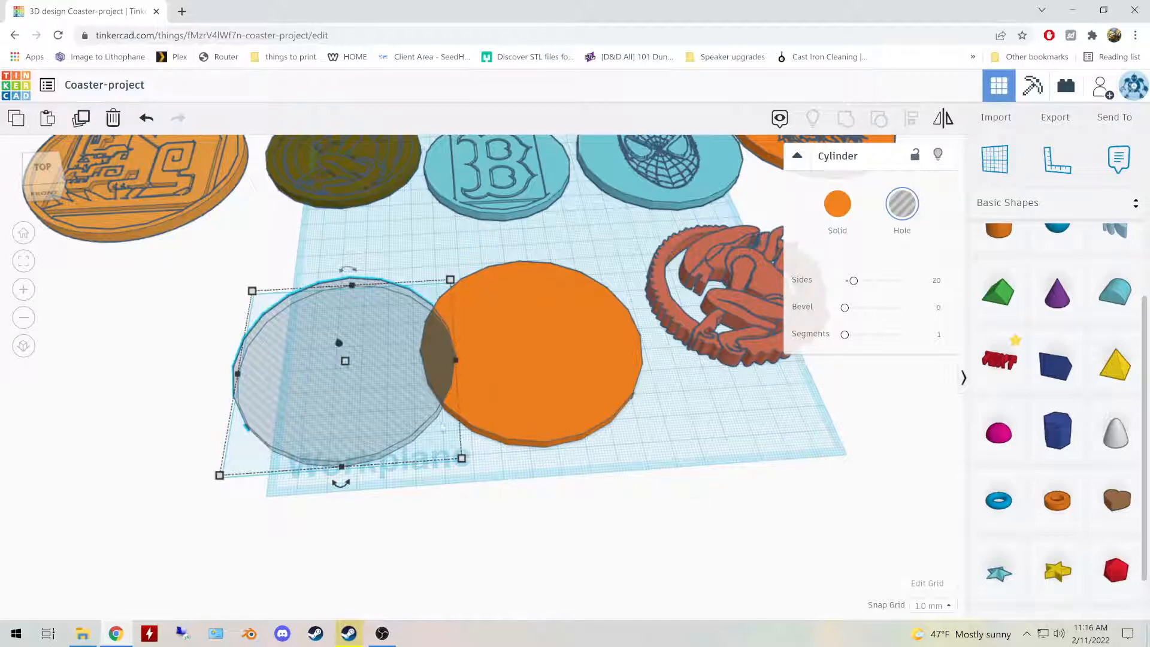
Step: Center the hole cylinder on the solid one in both horizontal directions and group them to form a recessed disc with a rim
drag(196, 234, 501, 498)
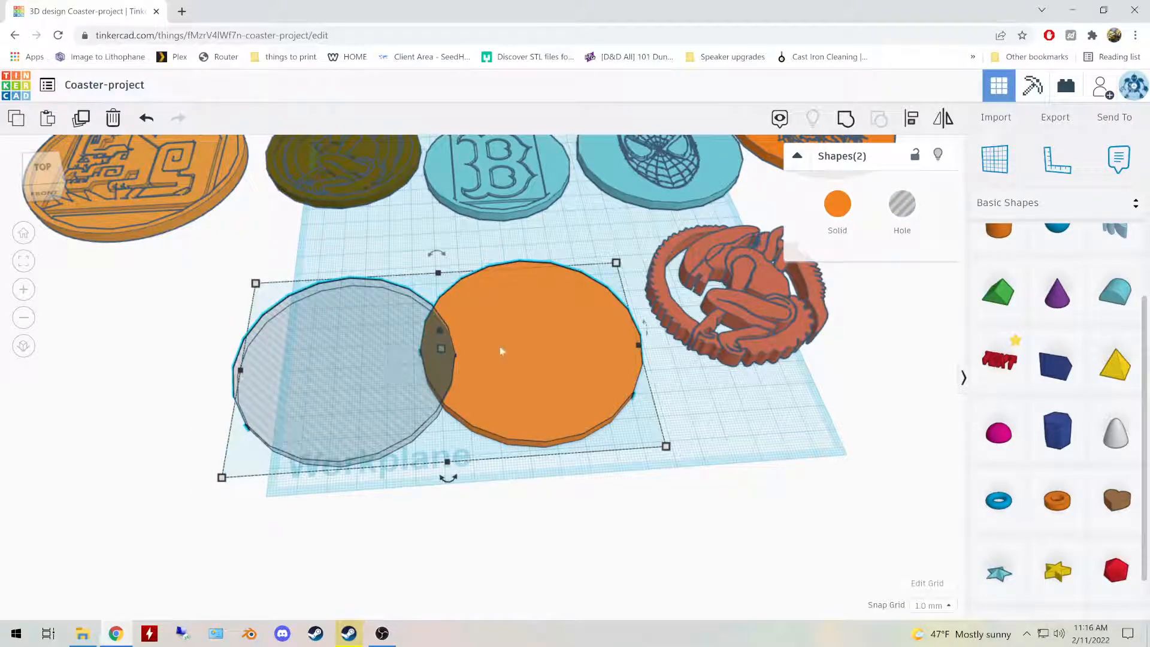
click(912, 118)
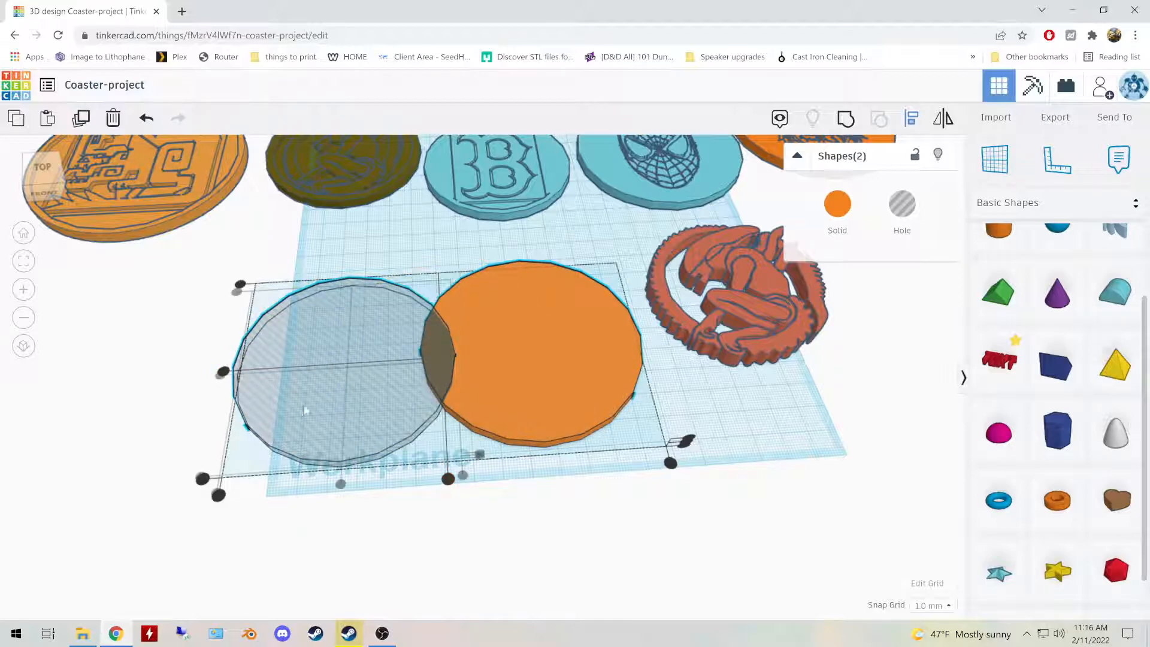
right_drag(539, 506, 539, 470)
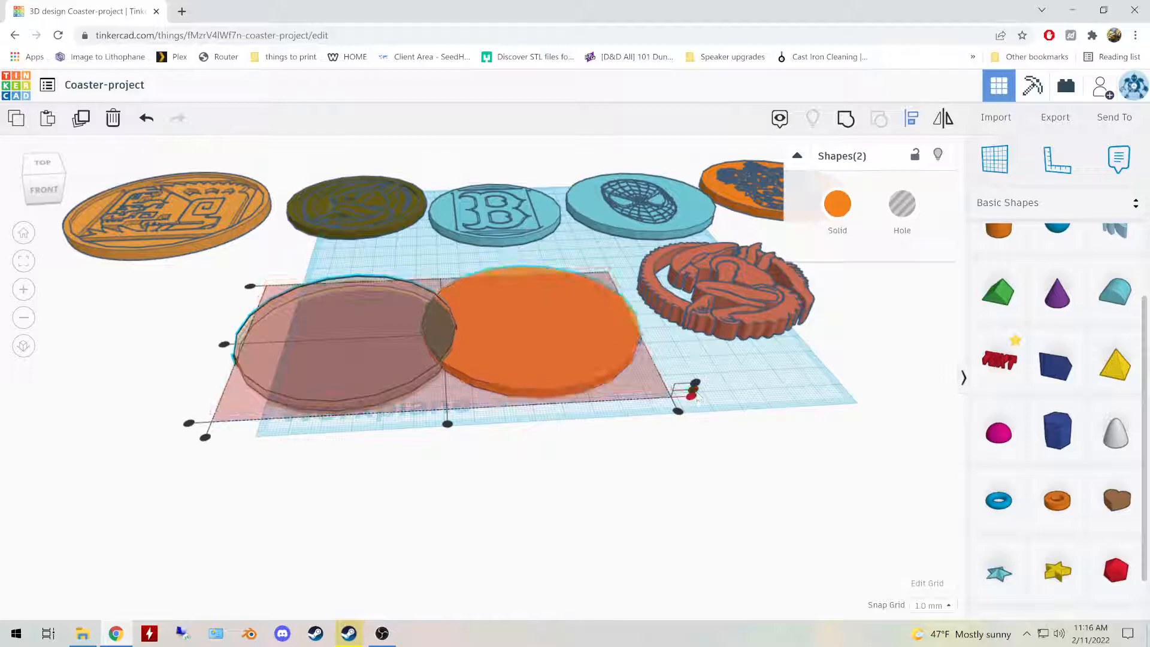
scroll(578, 483, up, 3)
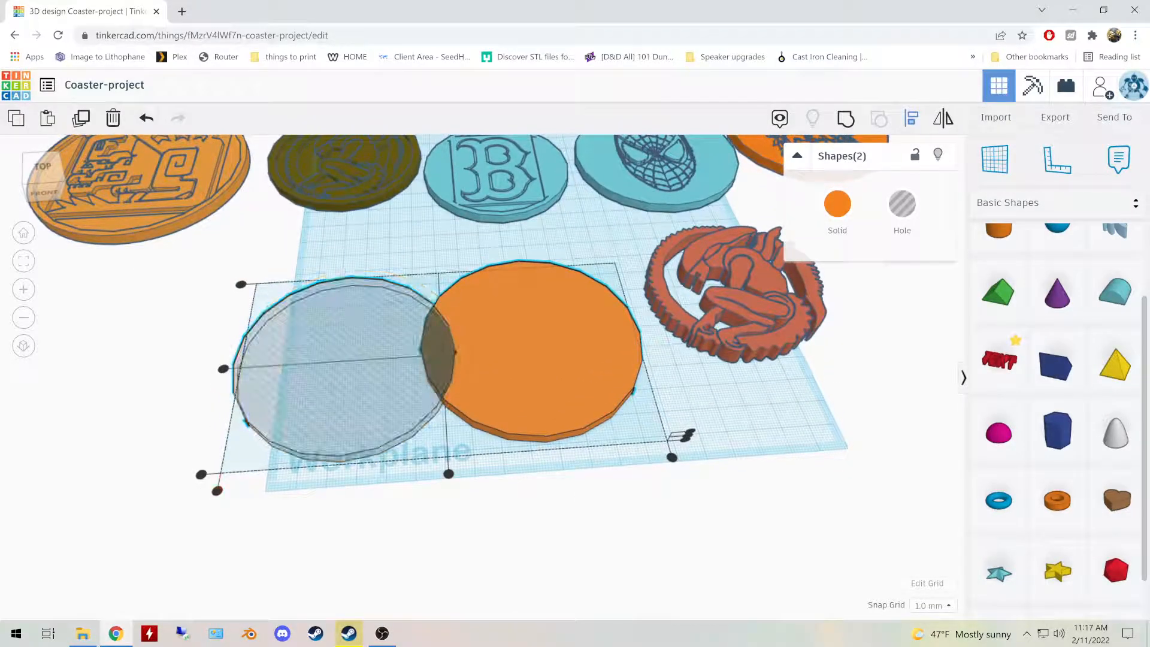
click(449, 475)
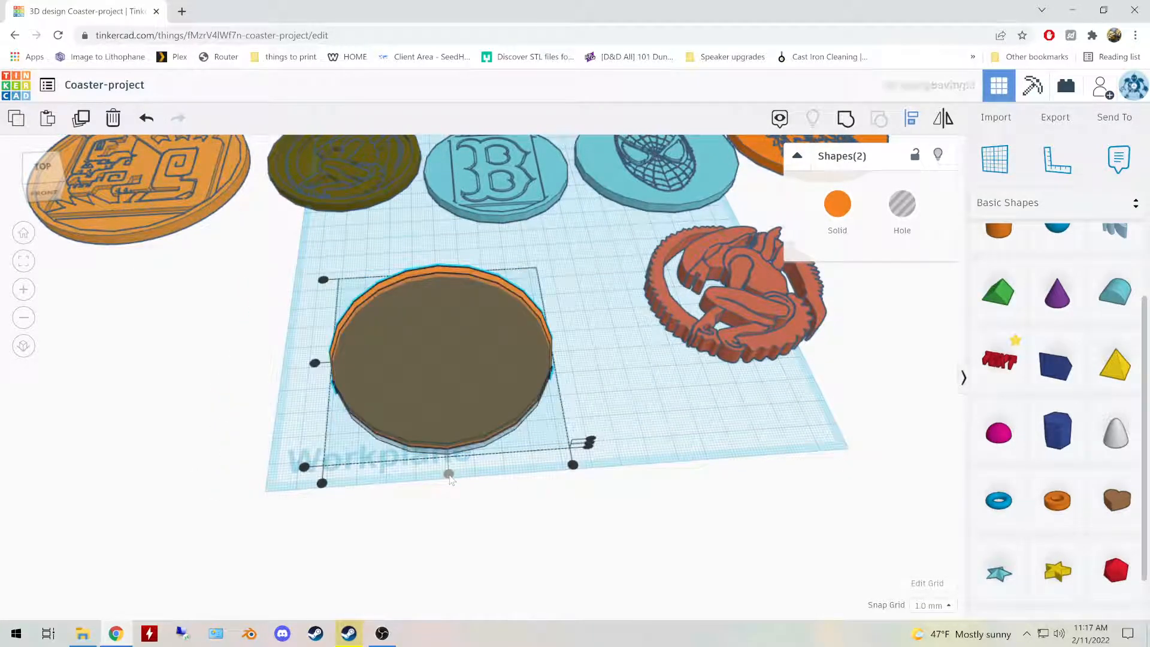
click(316, 364)
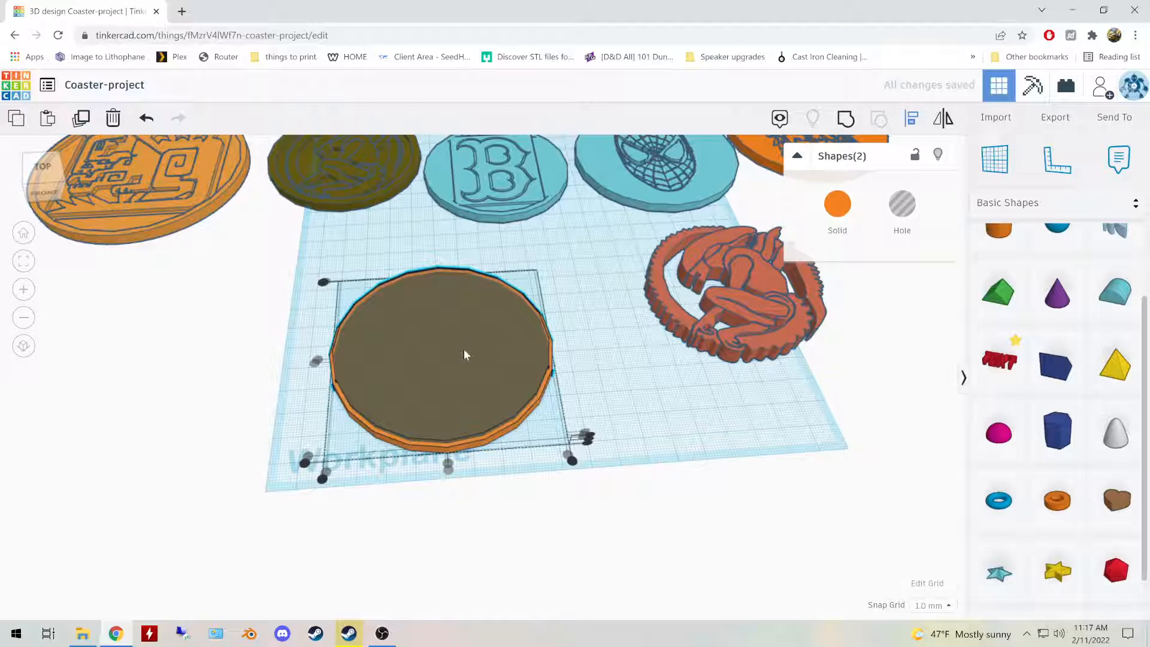
click(847, 121)
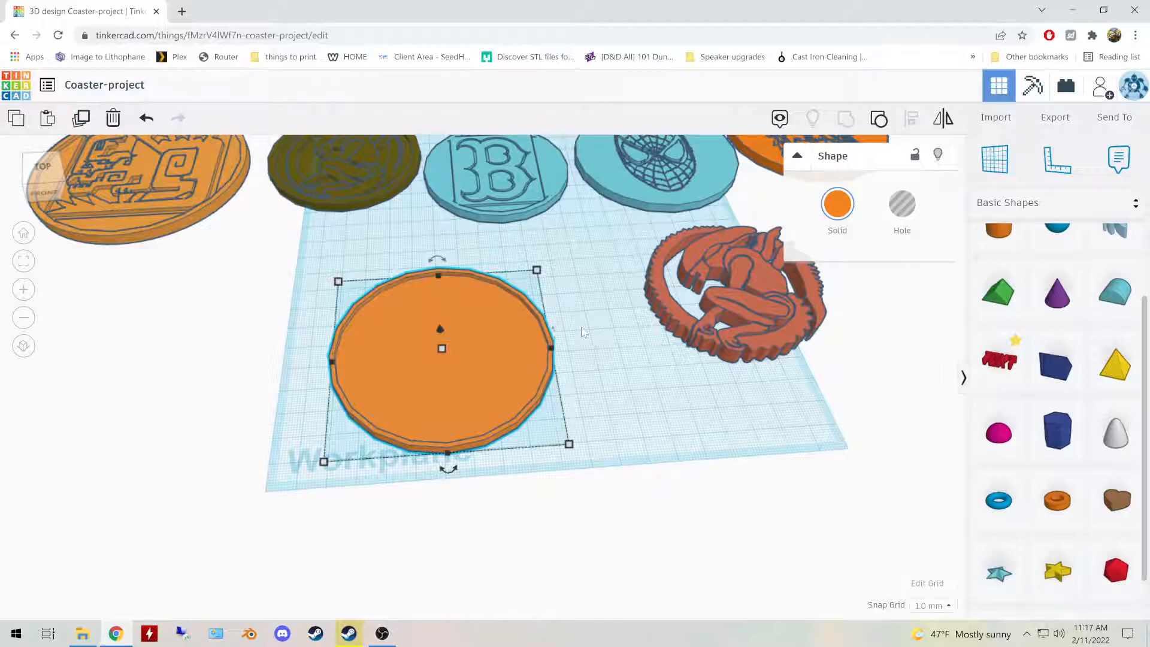
click(676, 406)
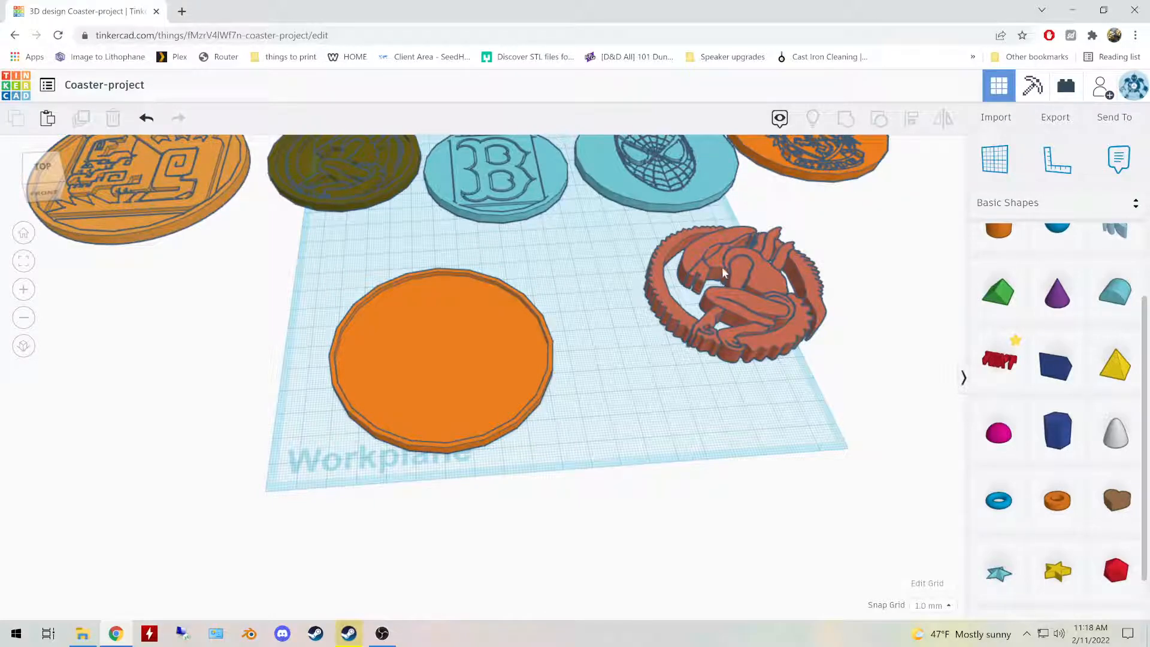
Step: Move the alien shape next to the recessed disc and check the disc's height
drag(736, 273, 653, 333)
right_drag(397, 310, 424, 280)
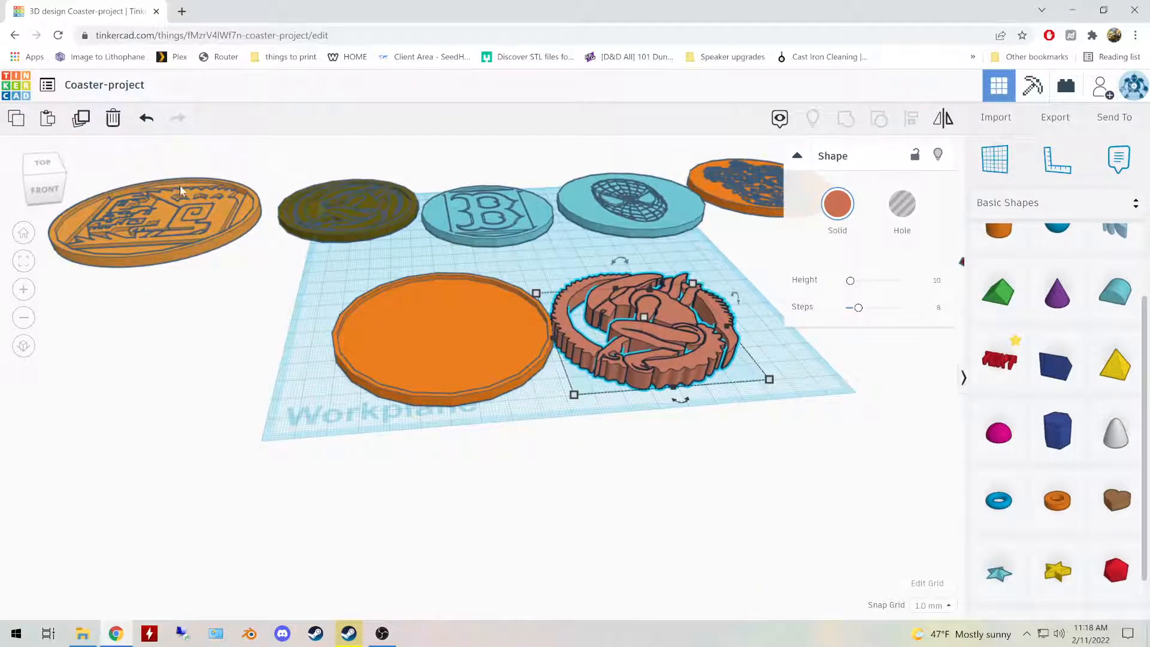
right_drag(200, 247, 483, 390)
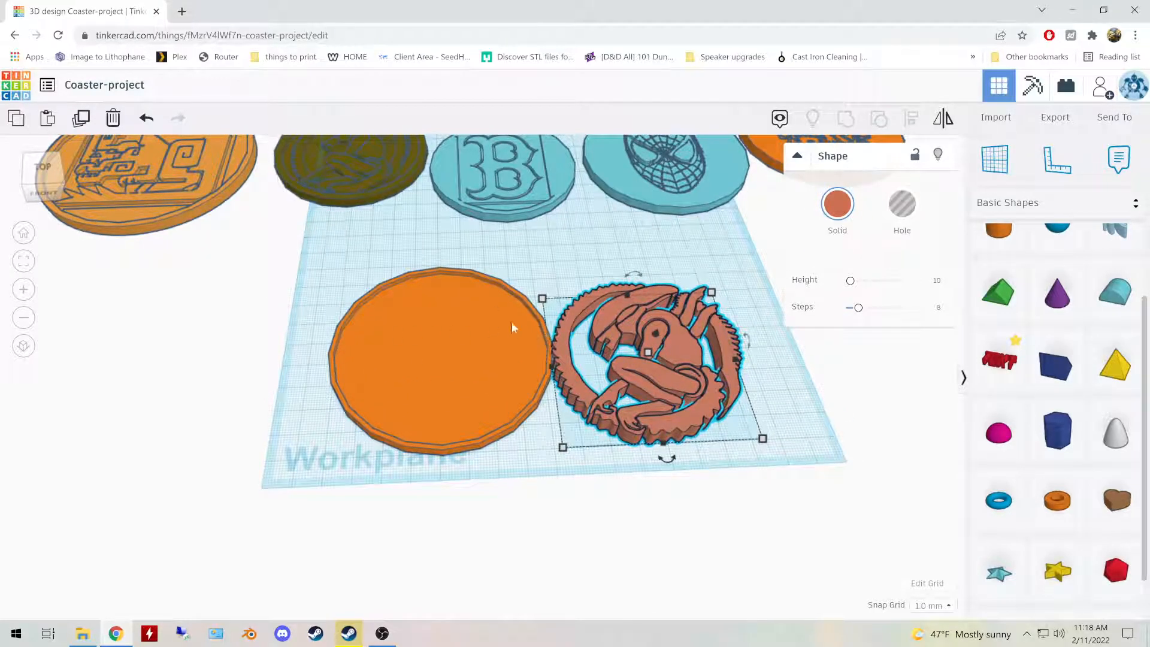
click(441, 328)
mouse_move(440, 351)
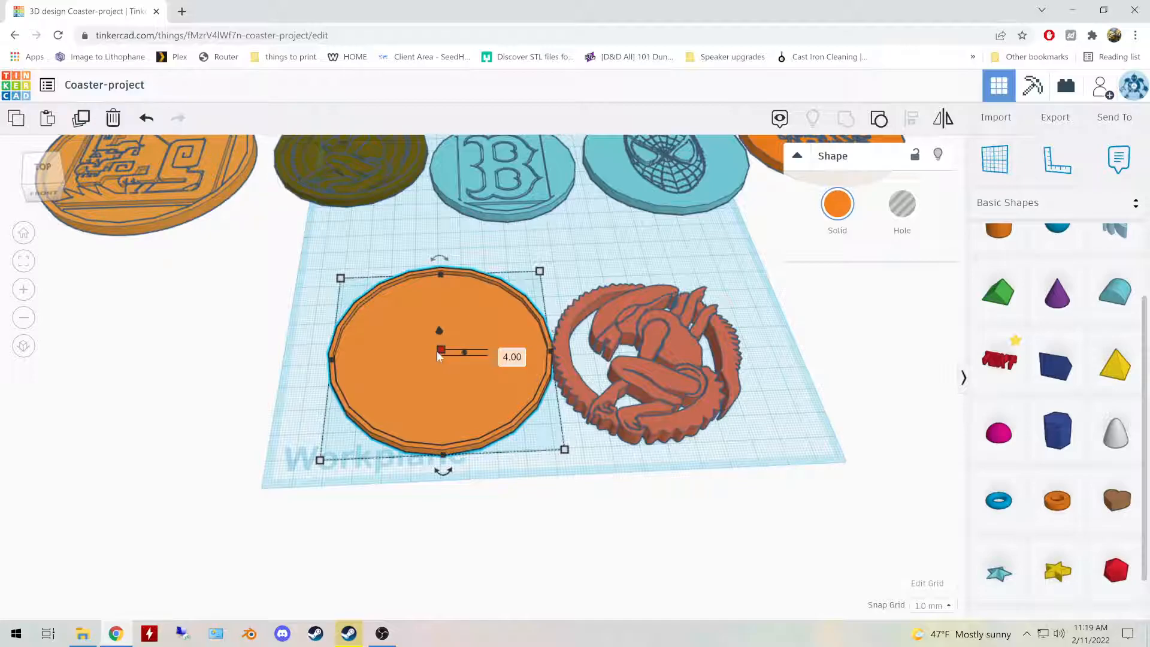
Step: Using the ruler, set the alien shape's height to 4 mm, and dismiss the ruler
click(654, 333)
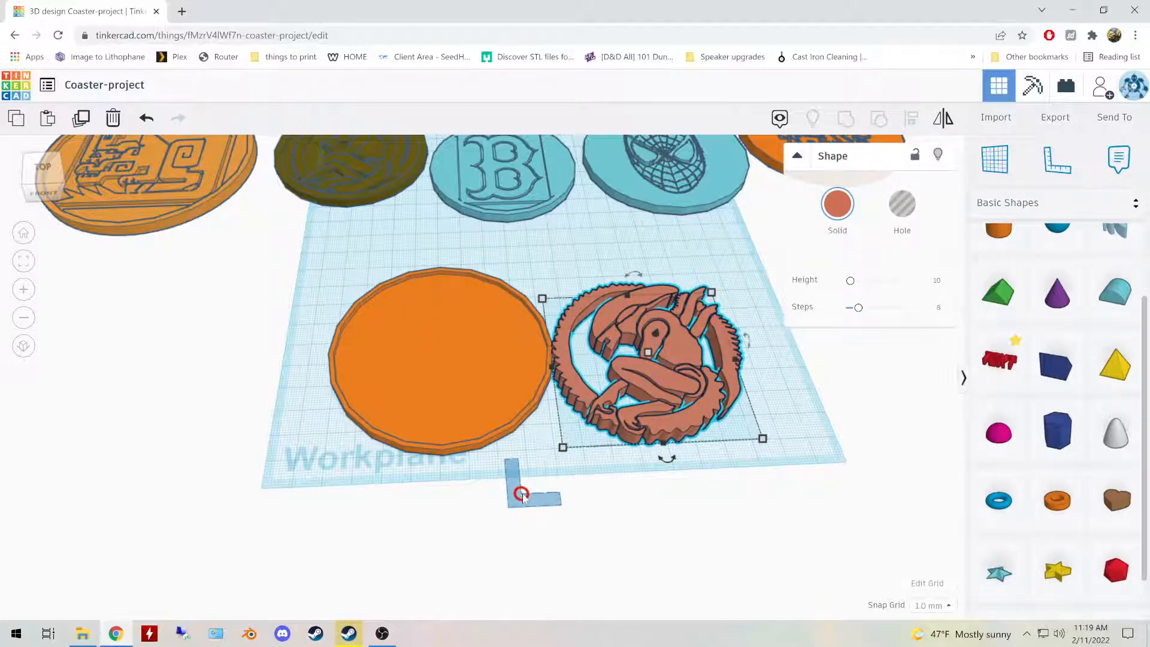
click(514, 509)
right_drag(822, 525, 841, 401)
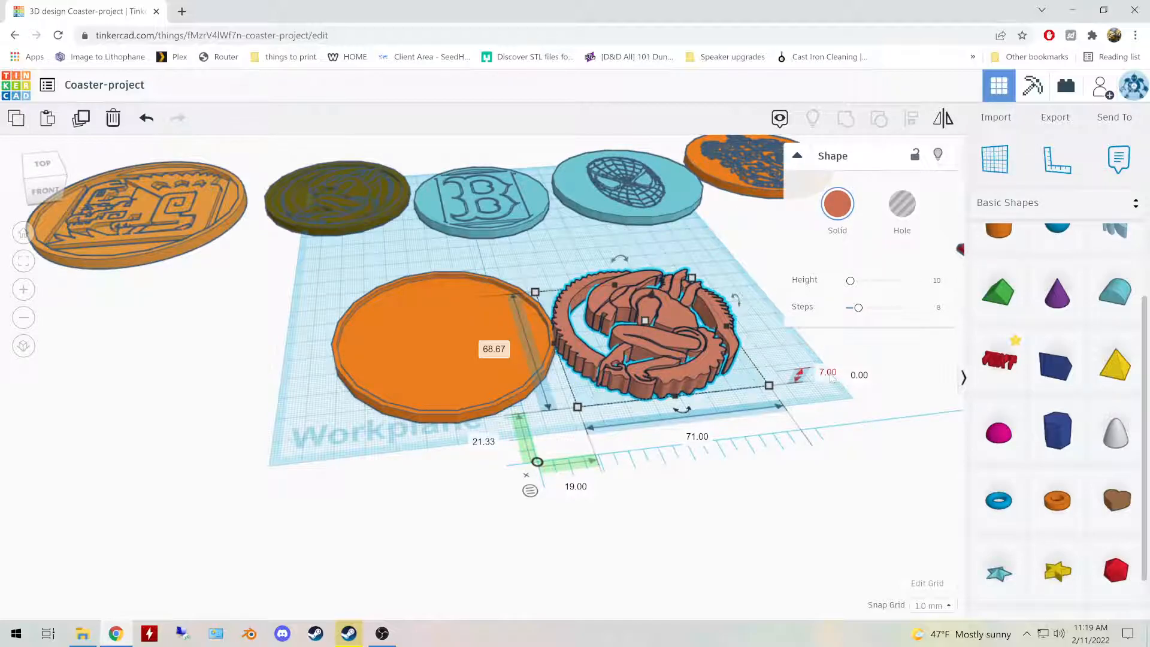
right_drag(801, 406, 800, 355)
click(830, 355)
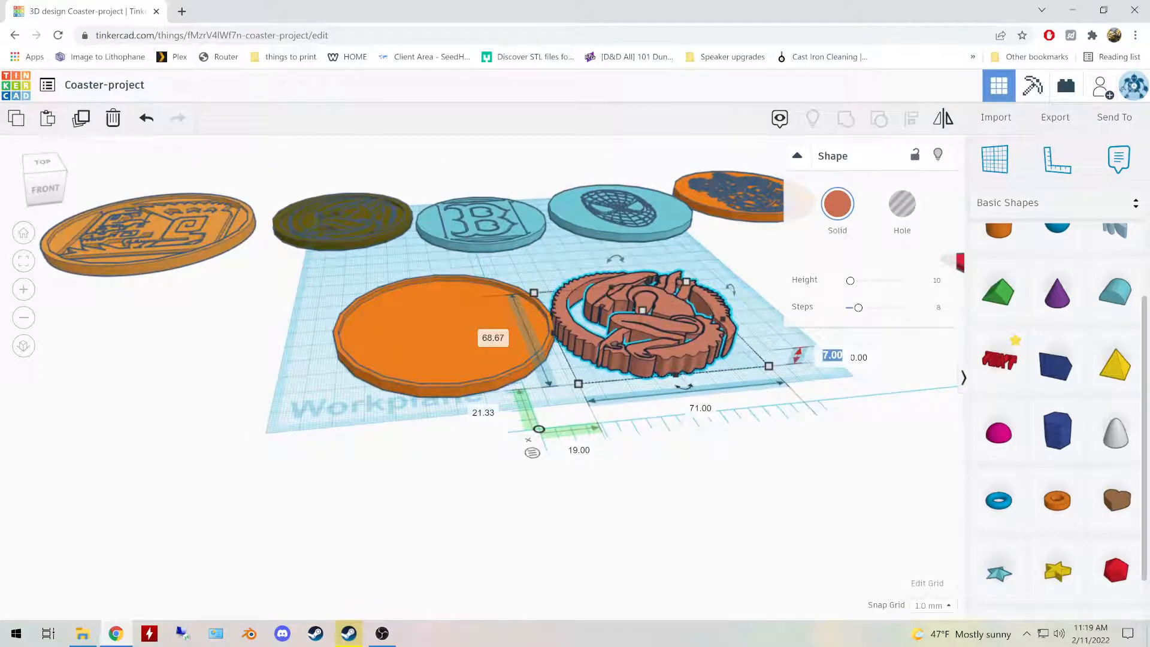
text(4)
key(Return)
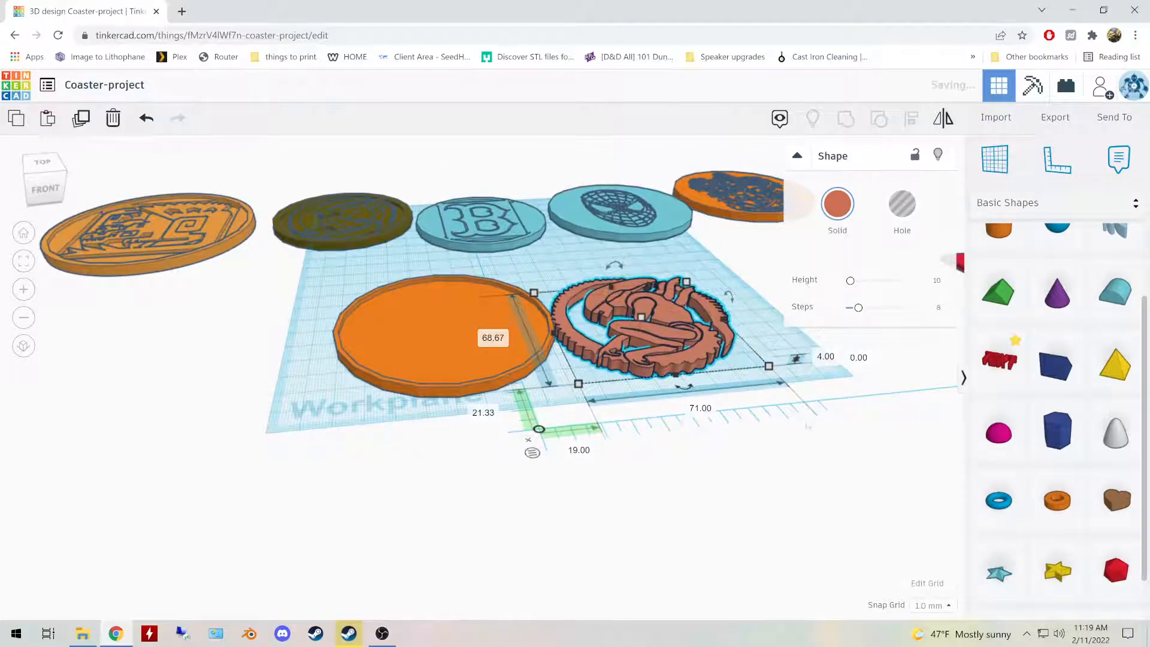
right_drag(794, 454, 769, 501)
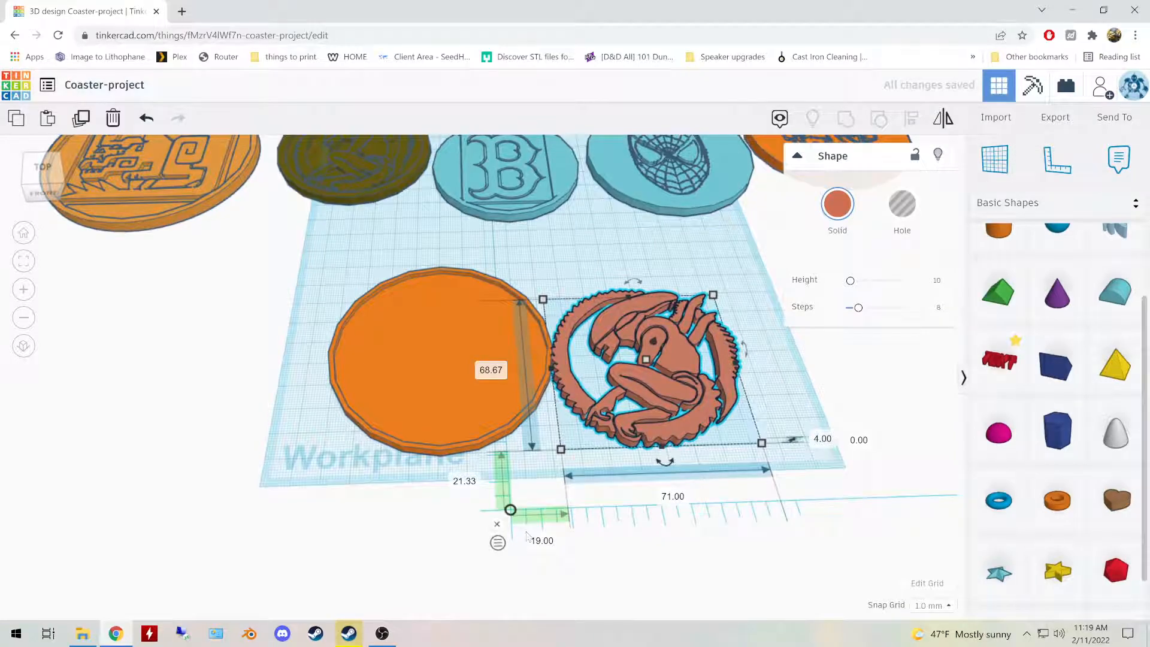
click(497, 525)
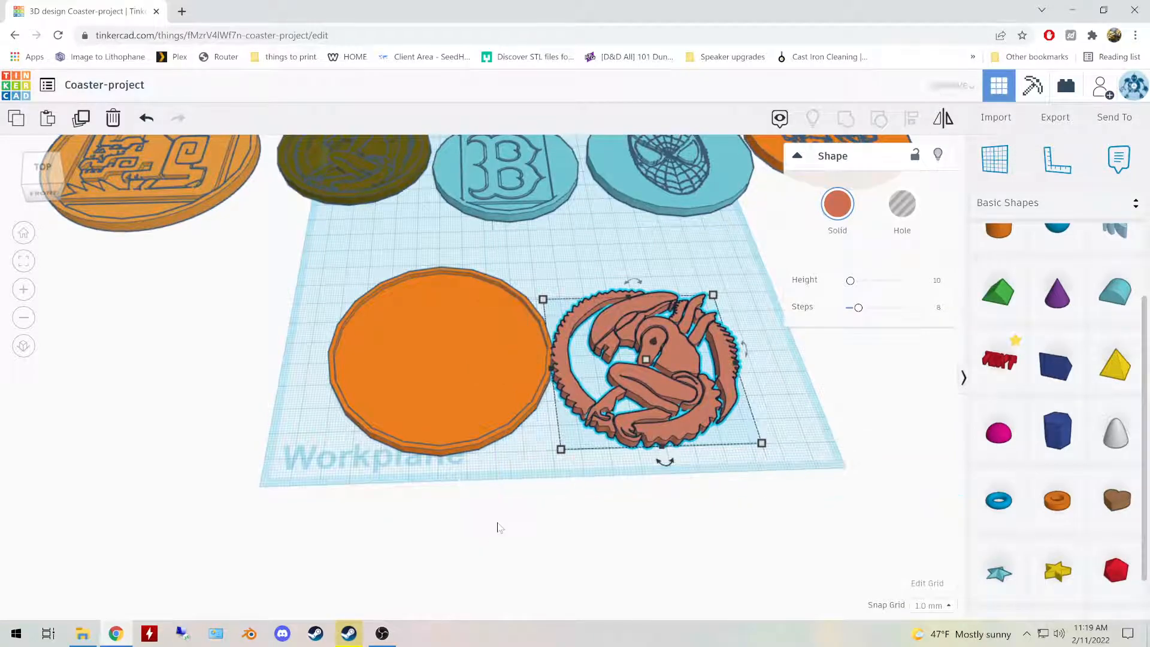
Step: Move the alien shape onto the recessed disc and nudge it left and toward the back to center it within the rim
drag(681, 356, 478, 357)
right_drag(639, 373, 656, 442)
key(Left)
key(Up)
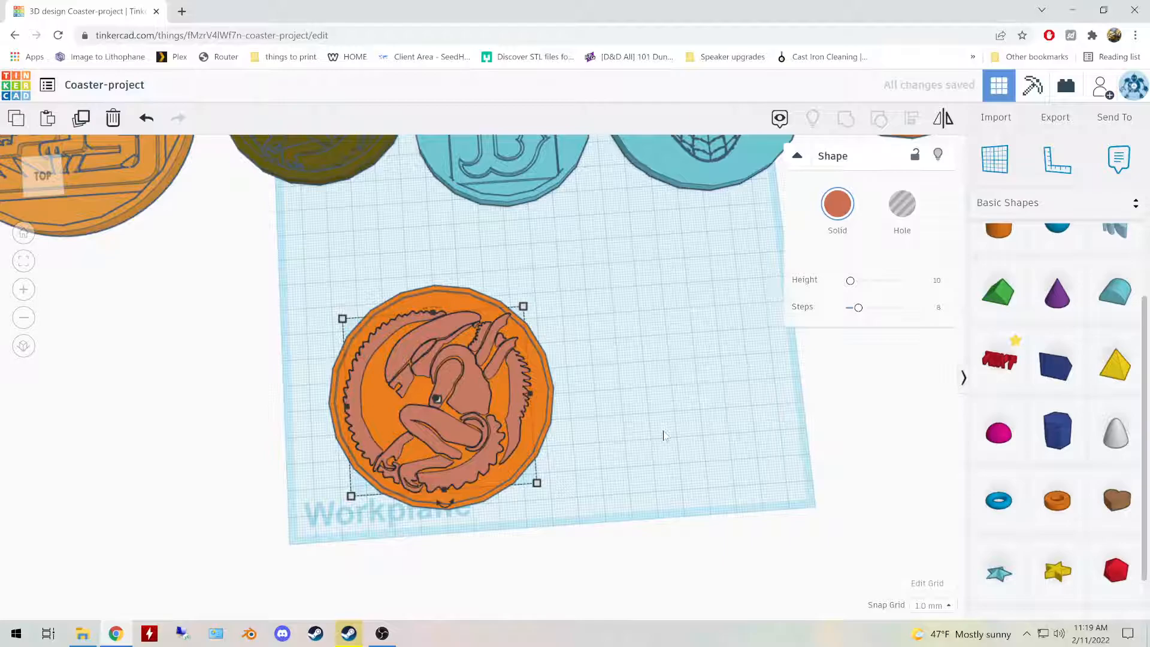
Step: Group the alien shape with the recessed disc into a single coaster and inspect its relief
right_drag(664, 435, 673, 386)
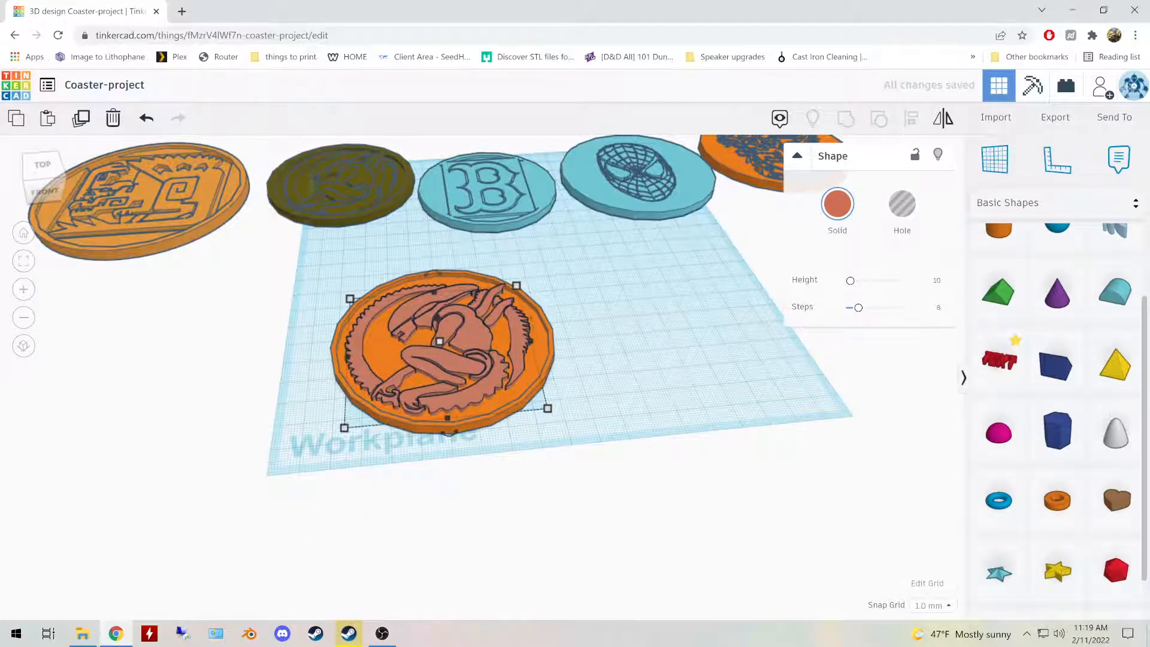
drag(295, 264, 531, 474)
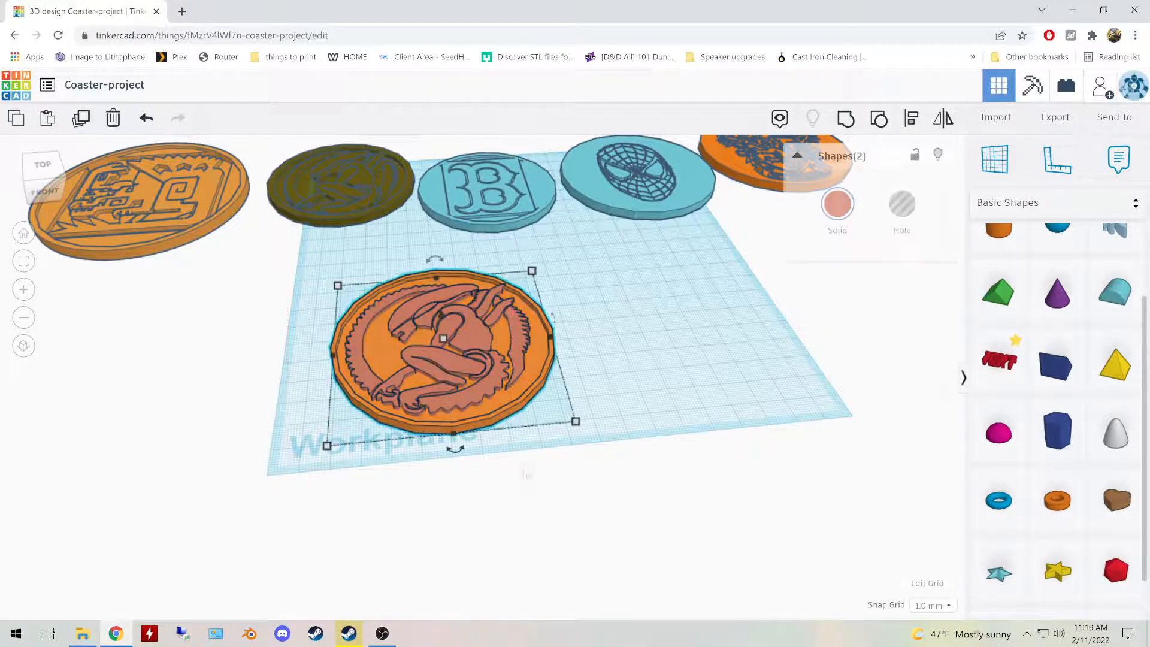
click(846, 118)
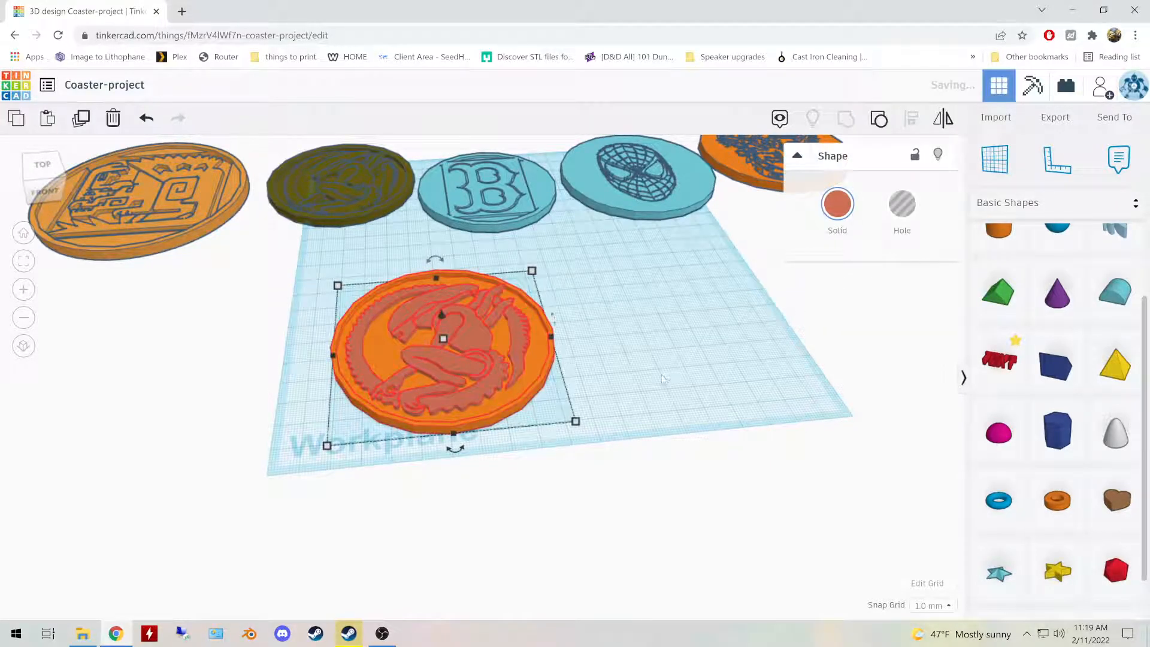
right_drag(686, 331, 663, 336)
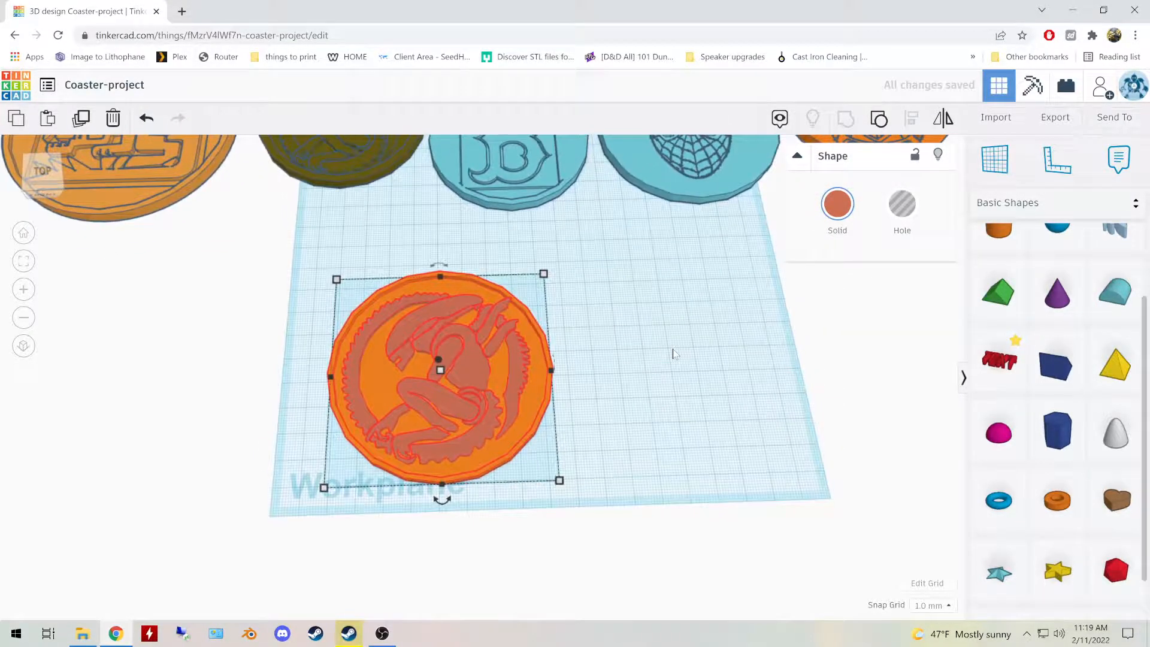
click(646, 370)
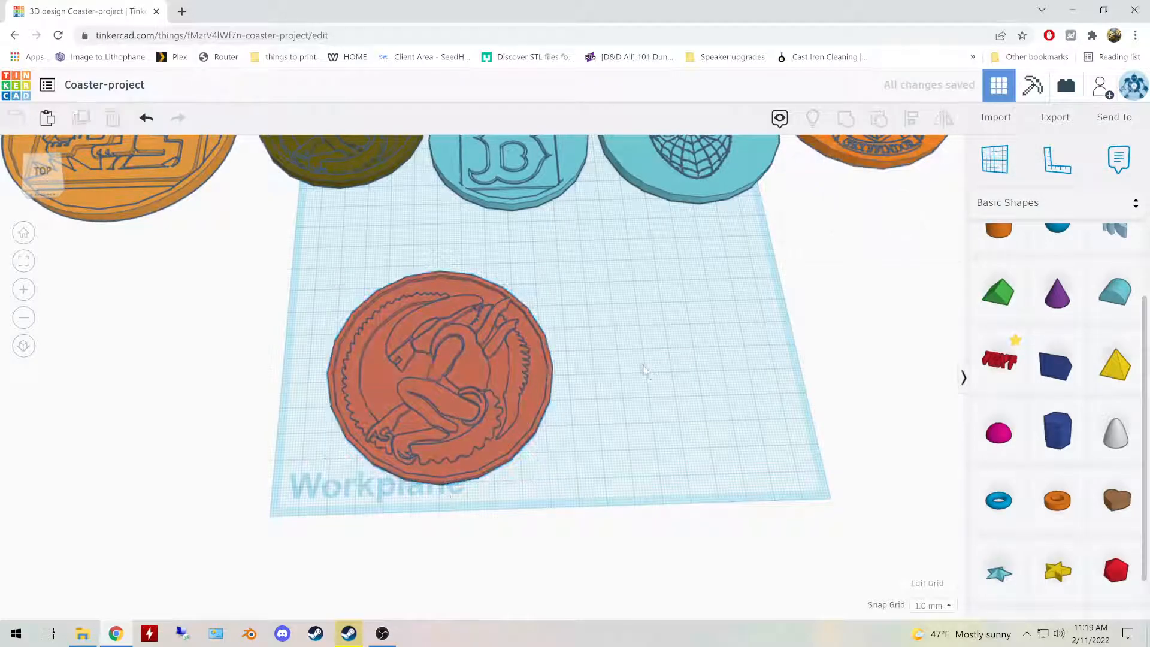
right_drag(645, 370, 648, 332)
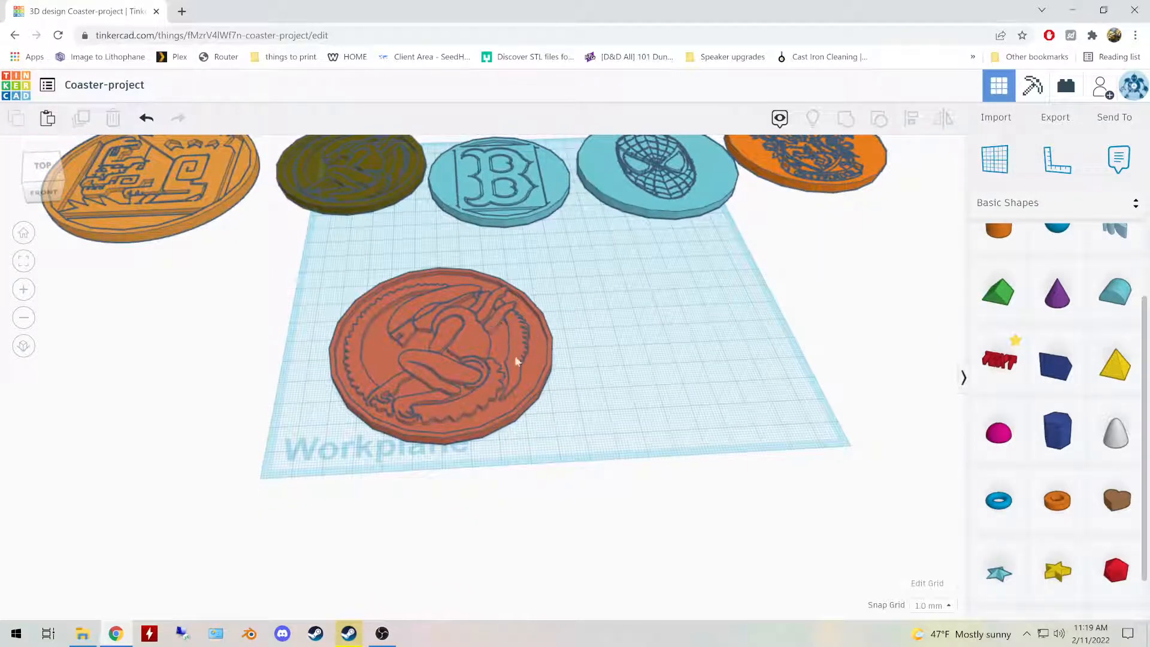
click(484, 332)
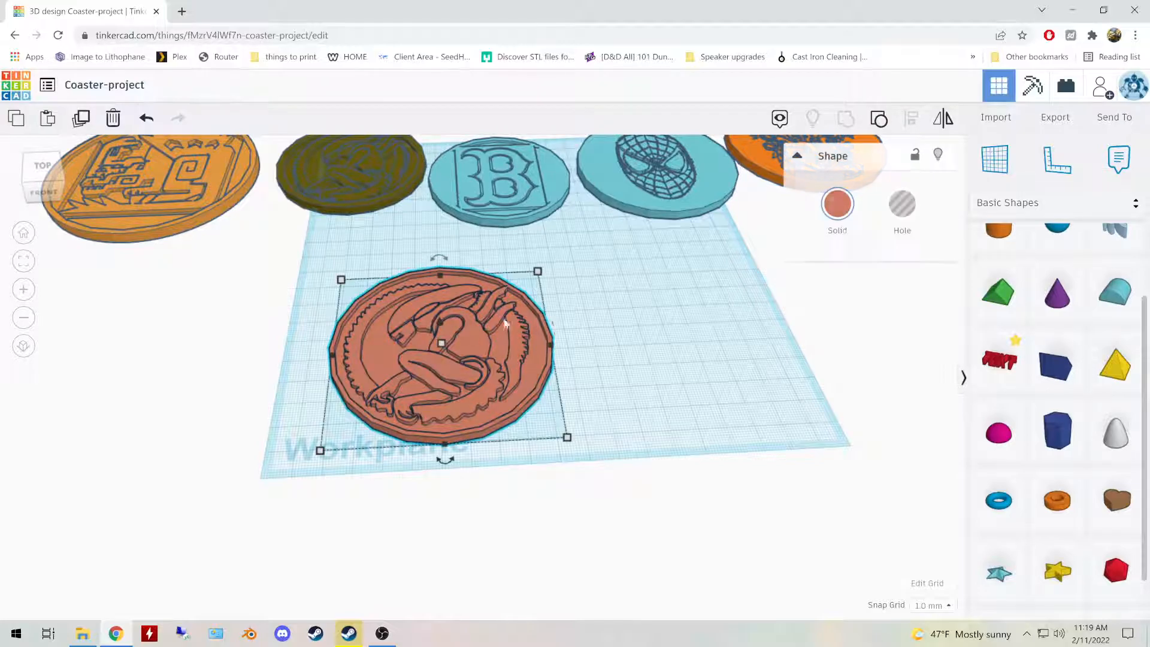
Step: Undo the grouping of the alien shape with the recessed disc and deselect everything
key(ctrl+z)
click(656, 343)
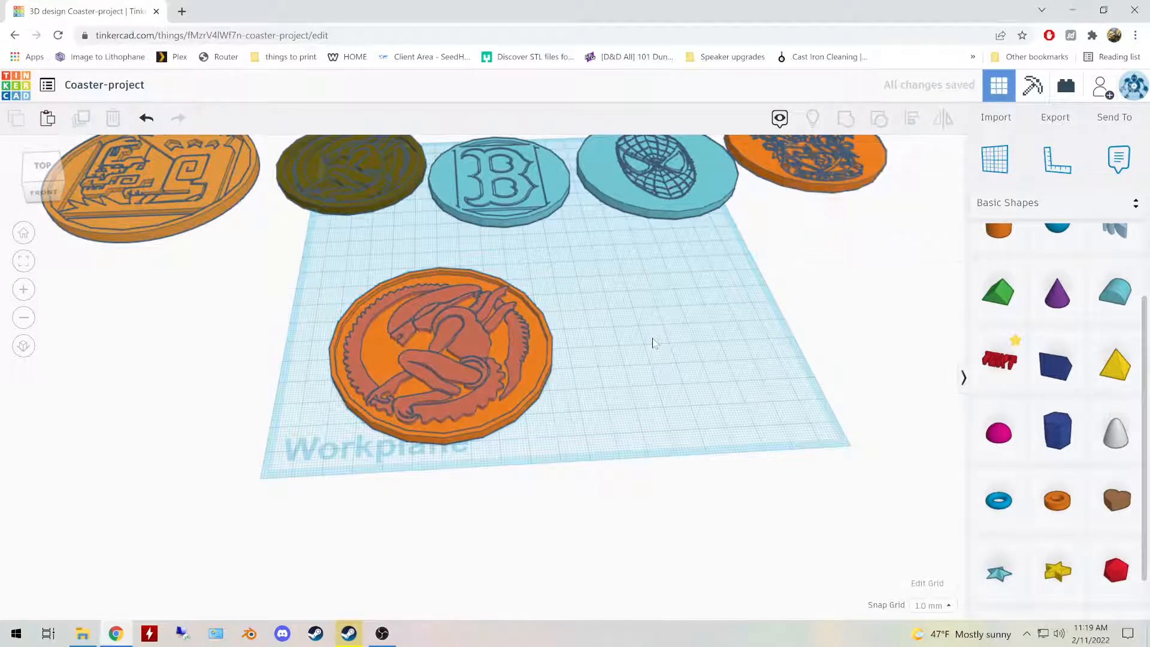
right_drag(791, 254, 737, 288)
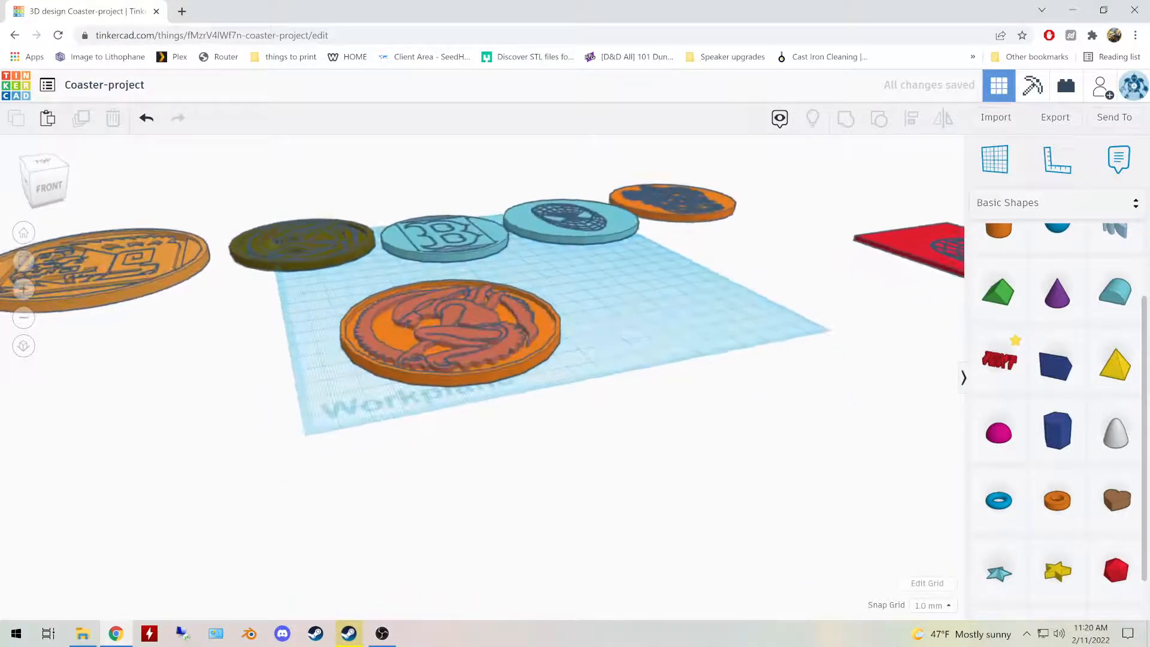
Step: Using the ruler, set the alien shape's height to 3.26 mm, and dismiss the ruler
click(478, 312)
right_drag(698, 325, 640, 384)
key(r)
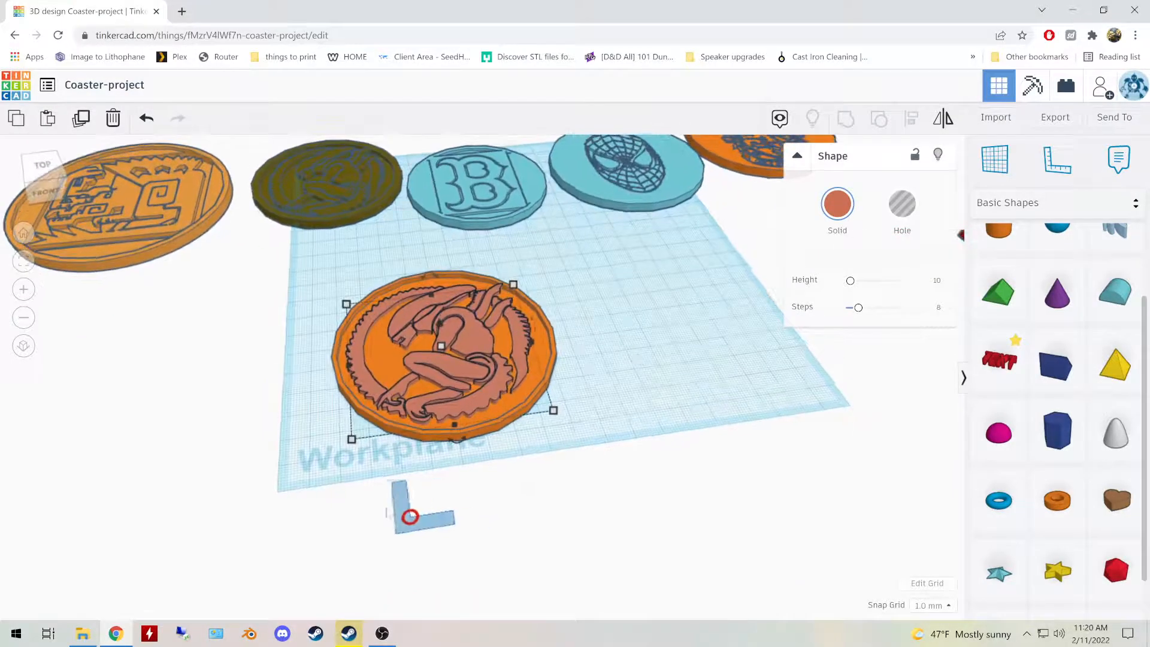
click(284, 483)
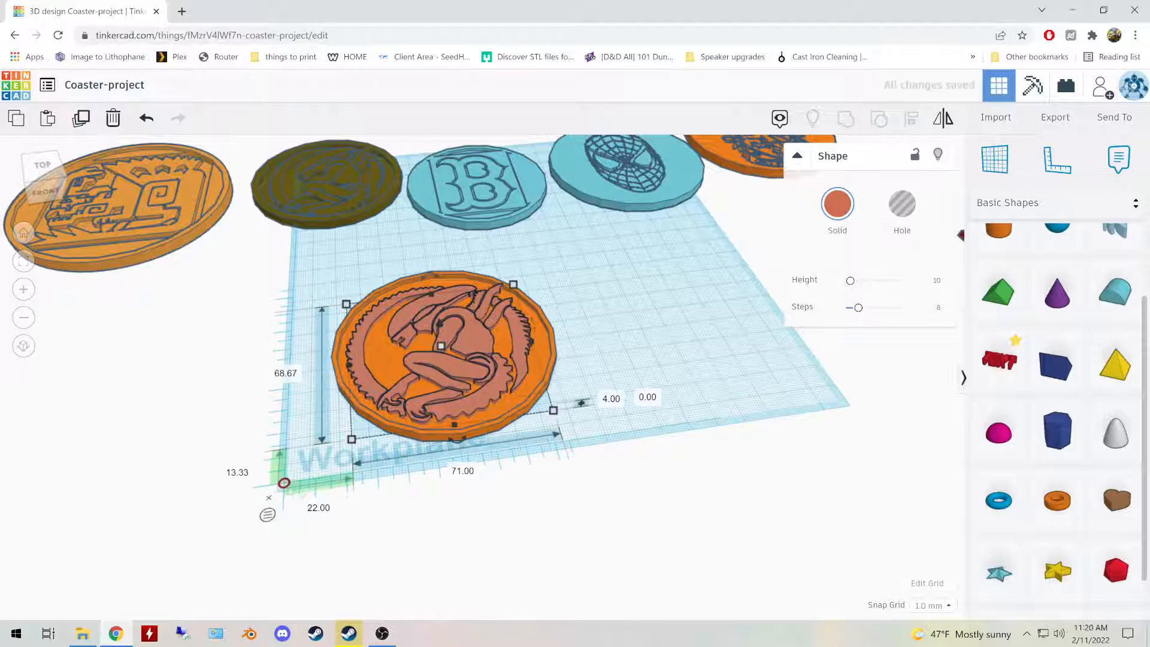
click(611, 399)
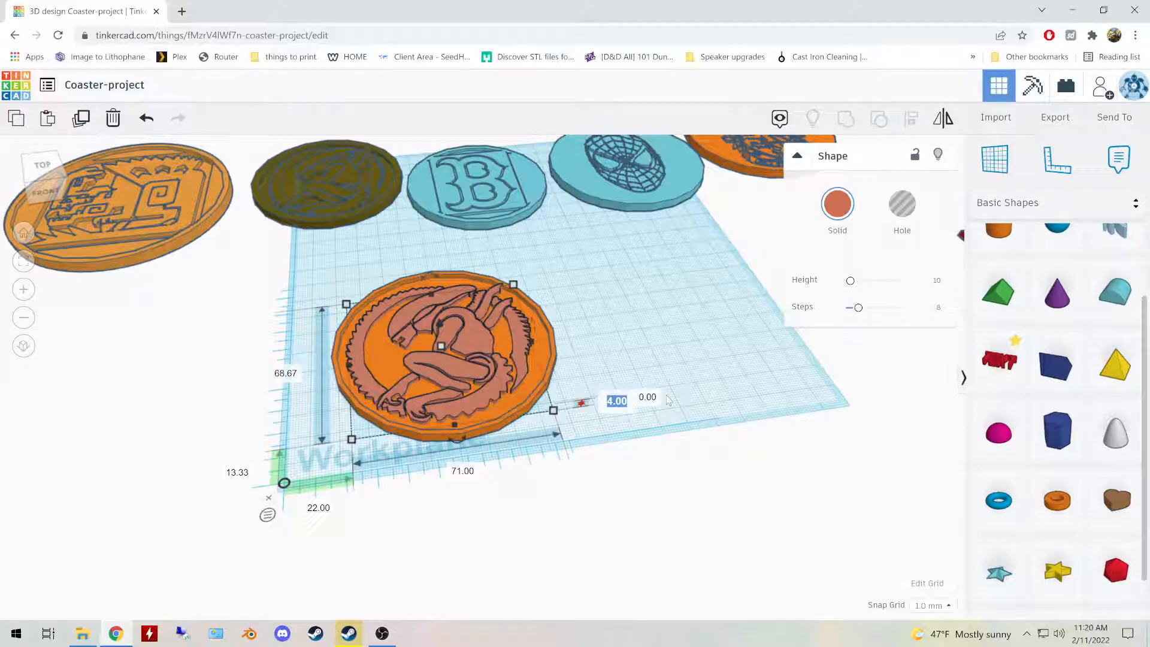
text(3.)
text(26)
key(Return)
mouse_move(637, 316)
right_down()
mouse_move(632, 279)
mouse_move(630, 299)
right_up()
click(252, 487)
Step: Group the lowered alien shape with the recessed disc and inspect its relief against the rim
drag(273, 283, 516, 508)
click(846, 118)
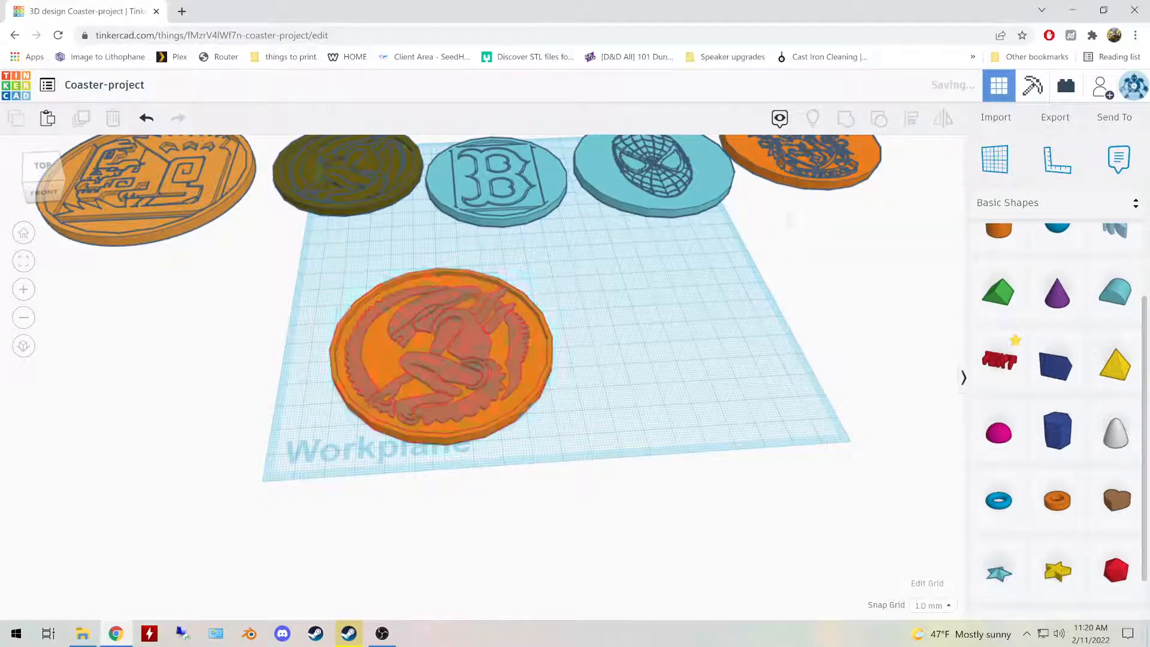
click(648, 359)
scroll(617, 330, up, 5)
right_drag(689, 332, 362, 425)
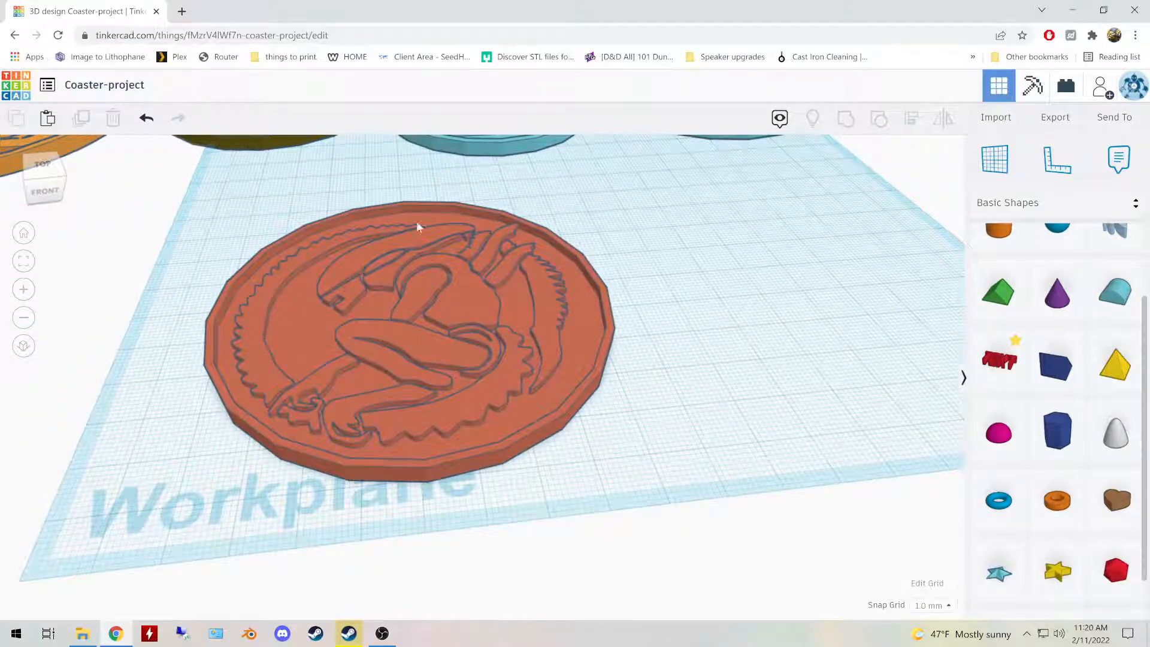
scroll(709, 272, down, 2)
right_drag(708, 272, 686, 329)
scroll(686, 329, down, 2)
scroll(686, 329, down, 3)
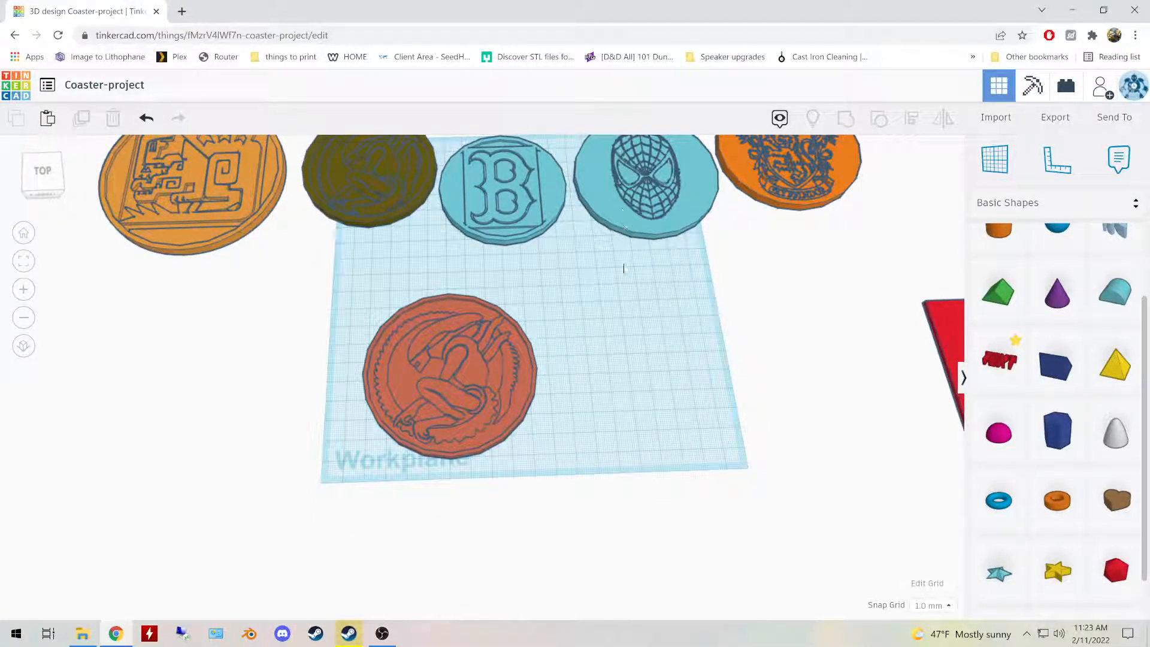
Step: Move the Spider-Man coaster beside the alien coaster for comparison, and return it to its row
drag(622, 209, 609, 347)
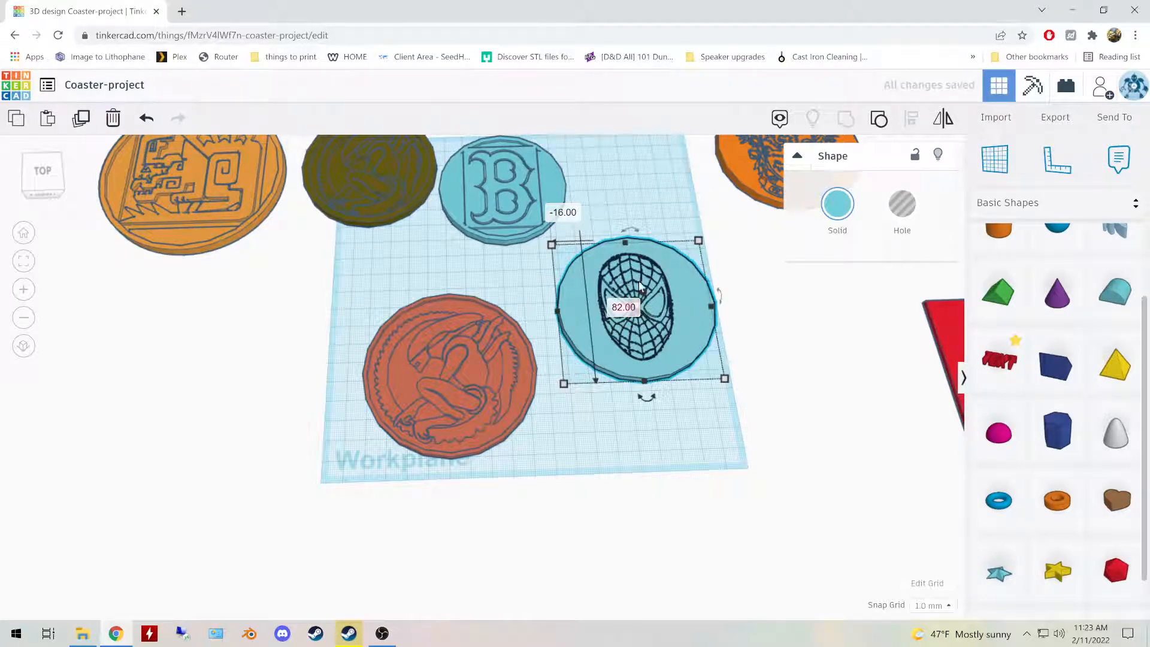
drag(688, 350, 696, 221)
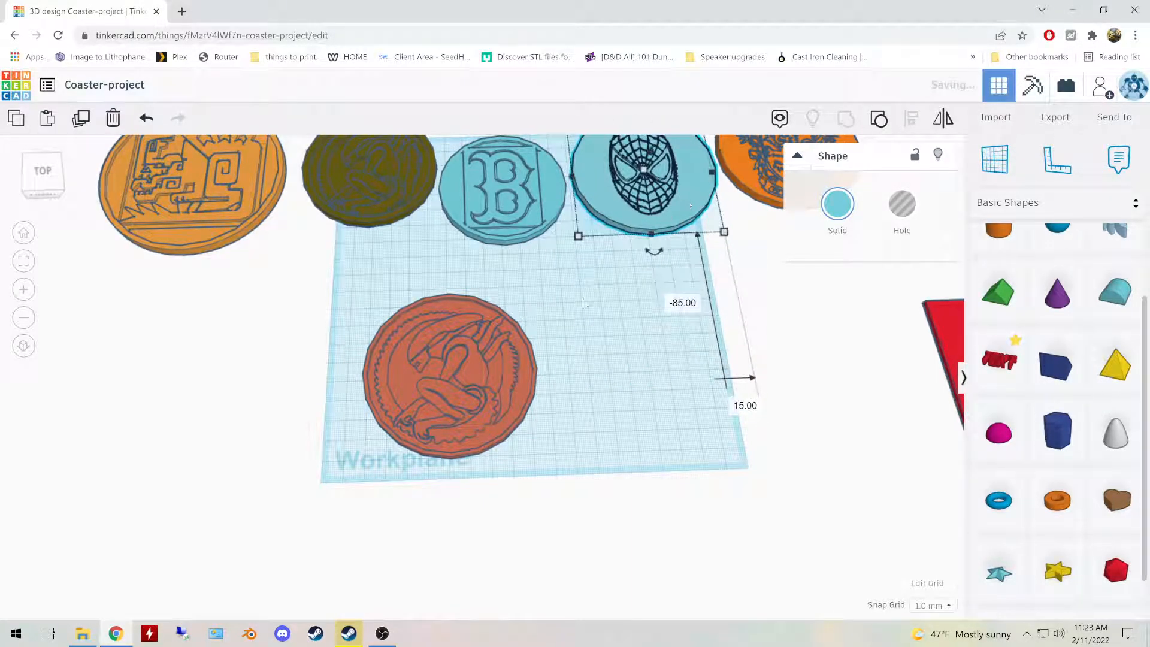
click(469, 372)
Step: Undo the recent edits back to the point before the recess was cut, with the alien shape apart from the disc
click(146, 118)
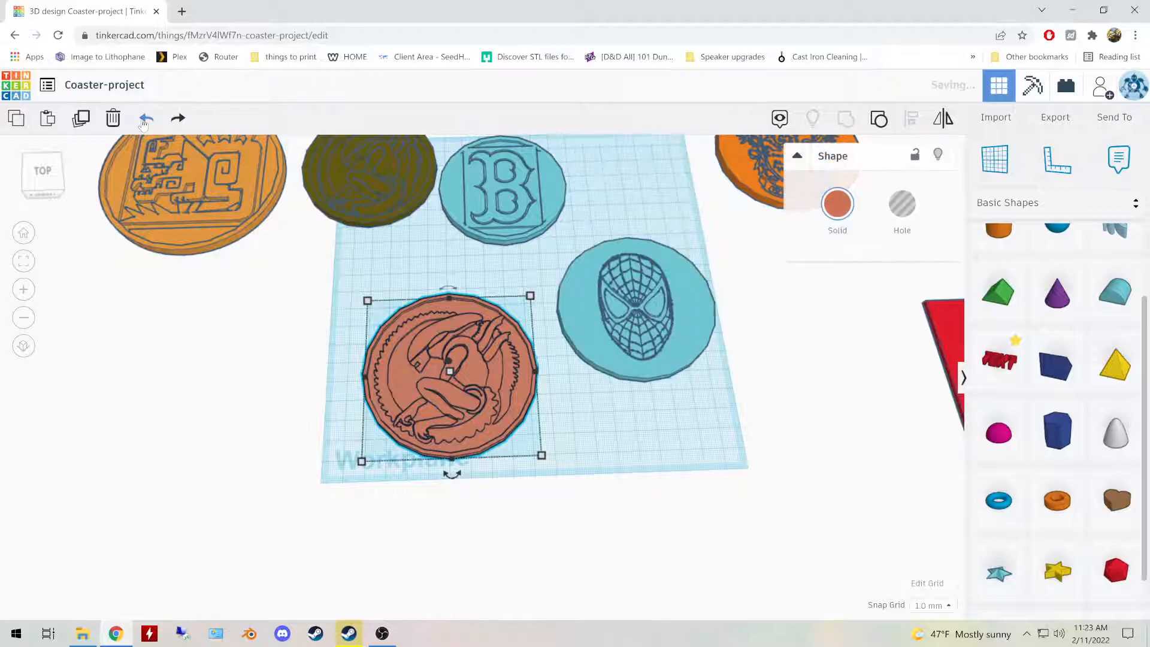
click(146, 118)
click(146, 118)
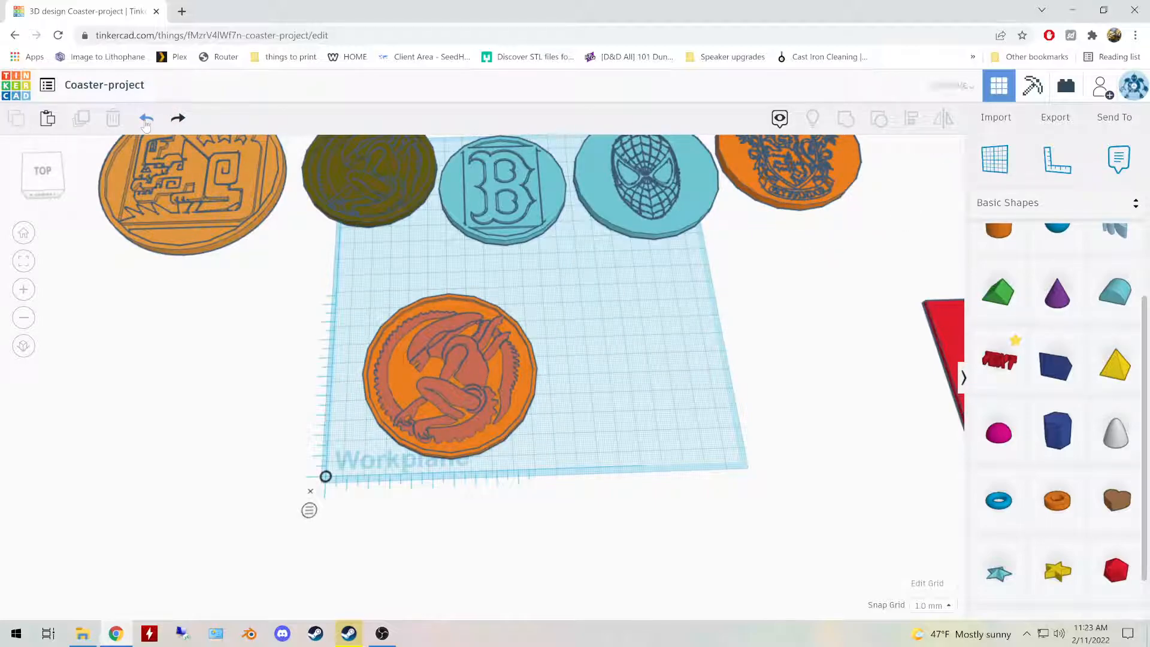
click(146, 118)
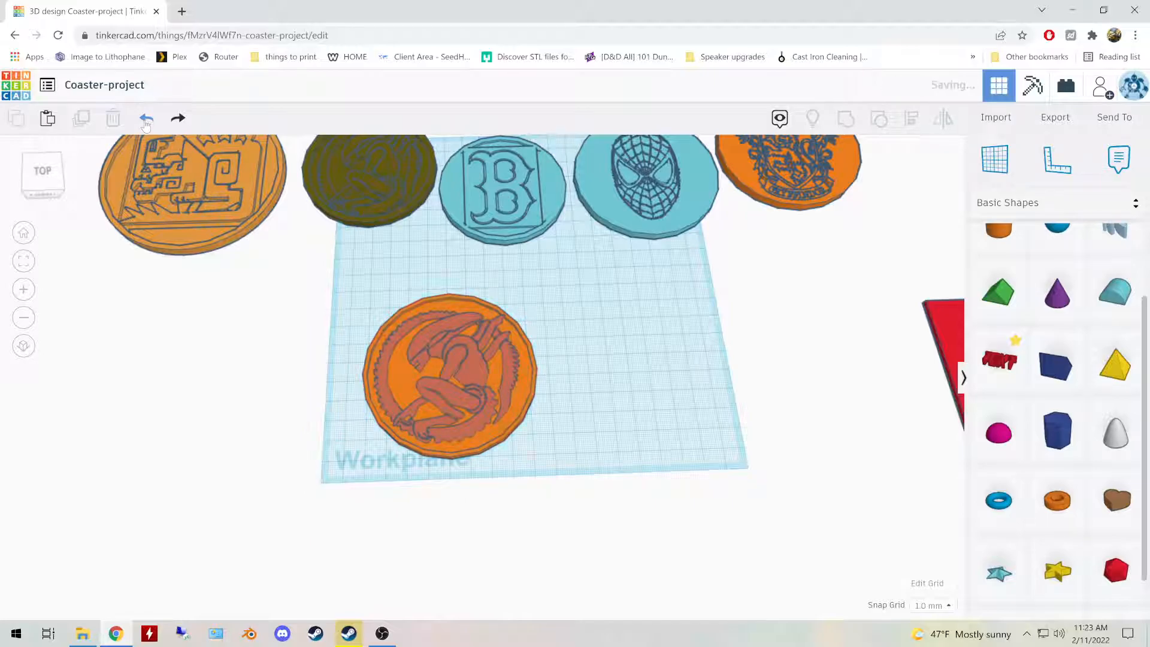
click(147, 118)
click(146, 118)
click(147, 118)
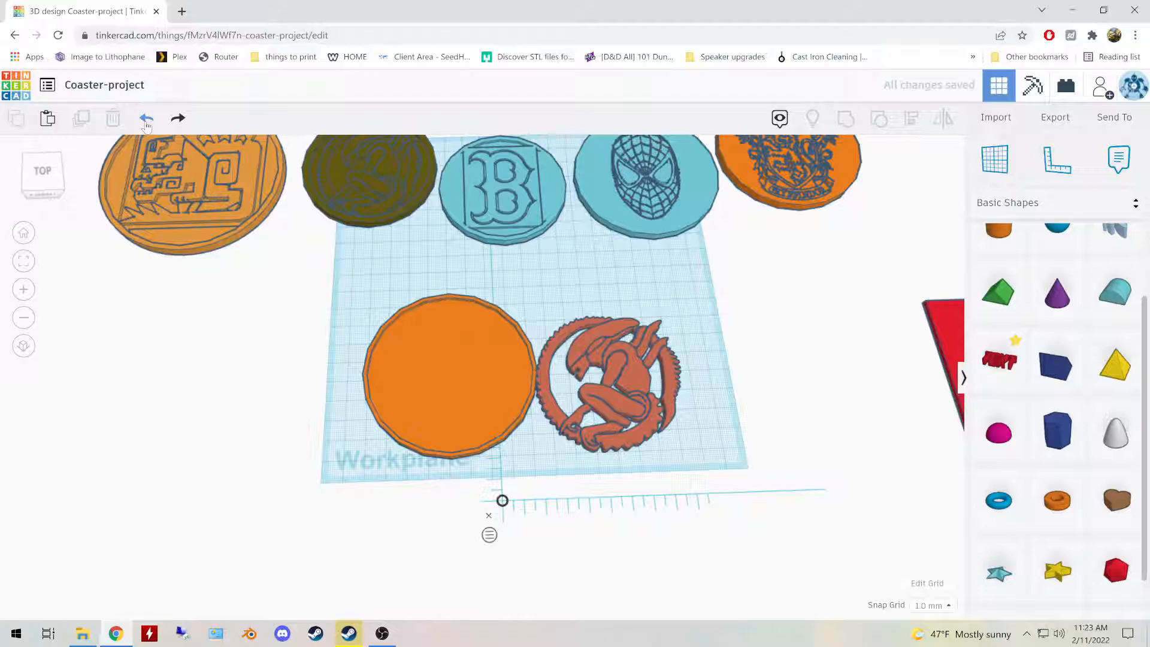
click(146, 118)
click(146, 118)
click(146, 118)
click(146, 118)
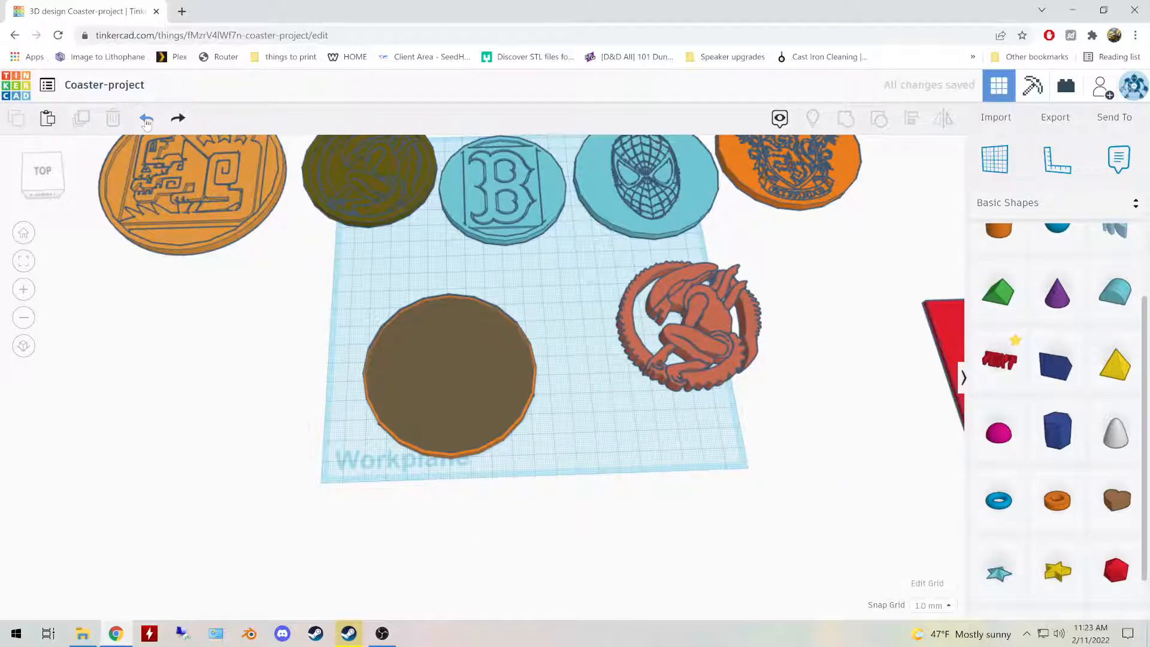
Step: Delete the inner hole cylinder from the orange disc
click(442, 380)
key(Delete)
right_drag(588, 425, 611, 398)
Step: Turn the alien shape into a hole and center it on the plain orange disc
drag(684, 315, 619, 361)
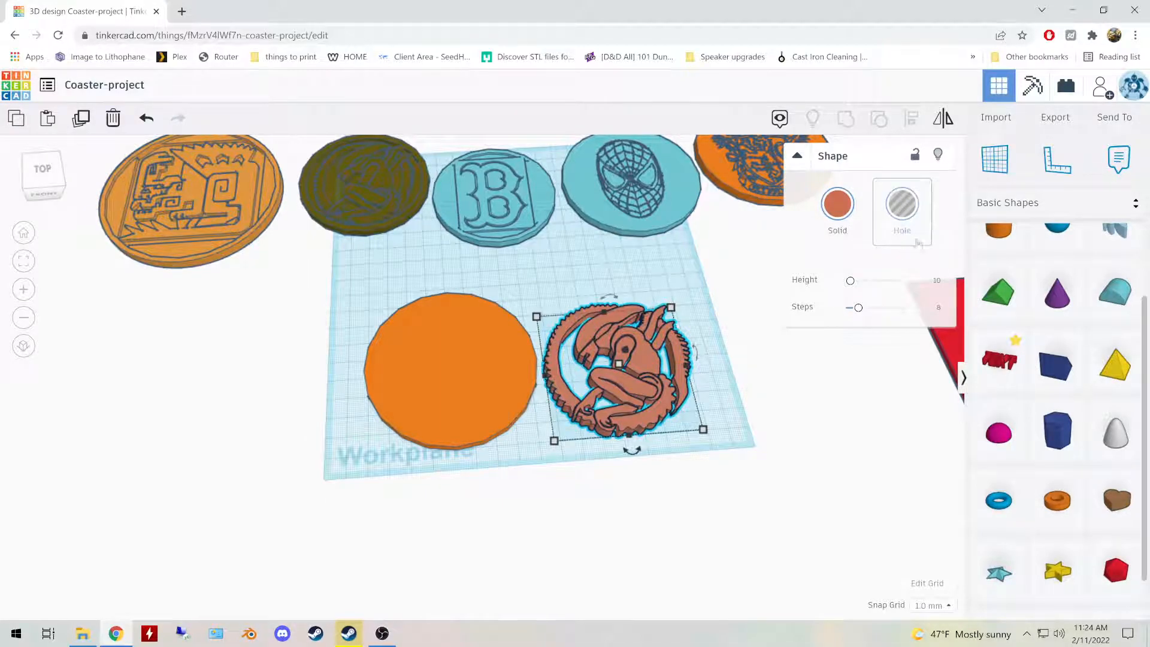
click(903, 205)
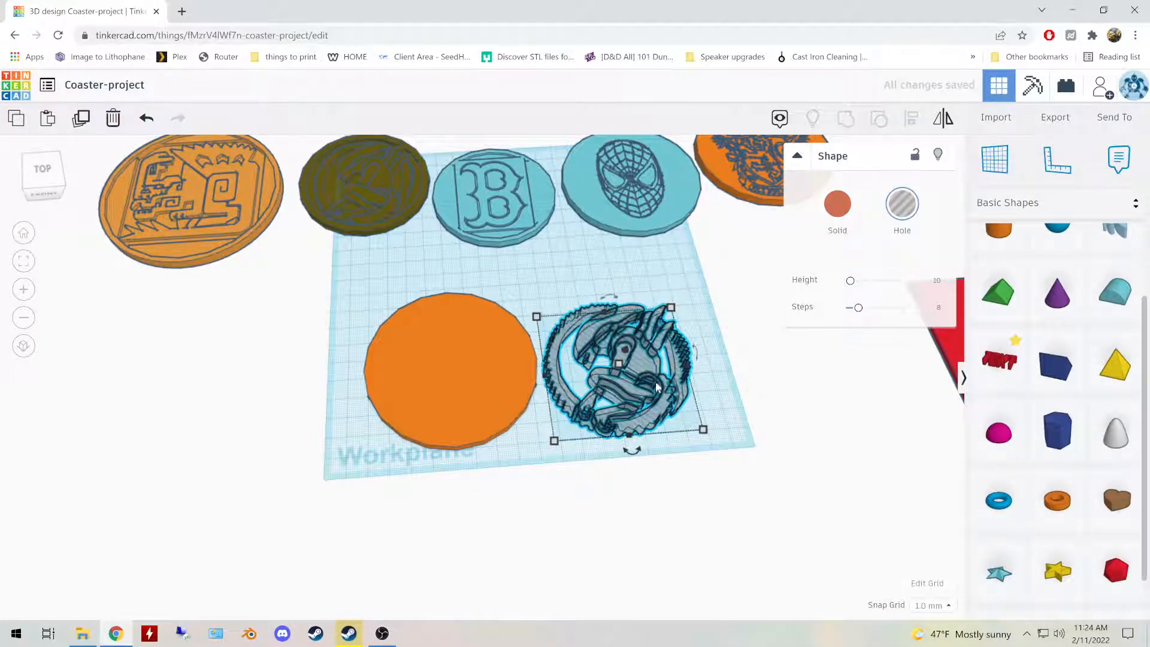
drag(653, 367, 474, 366)
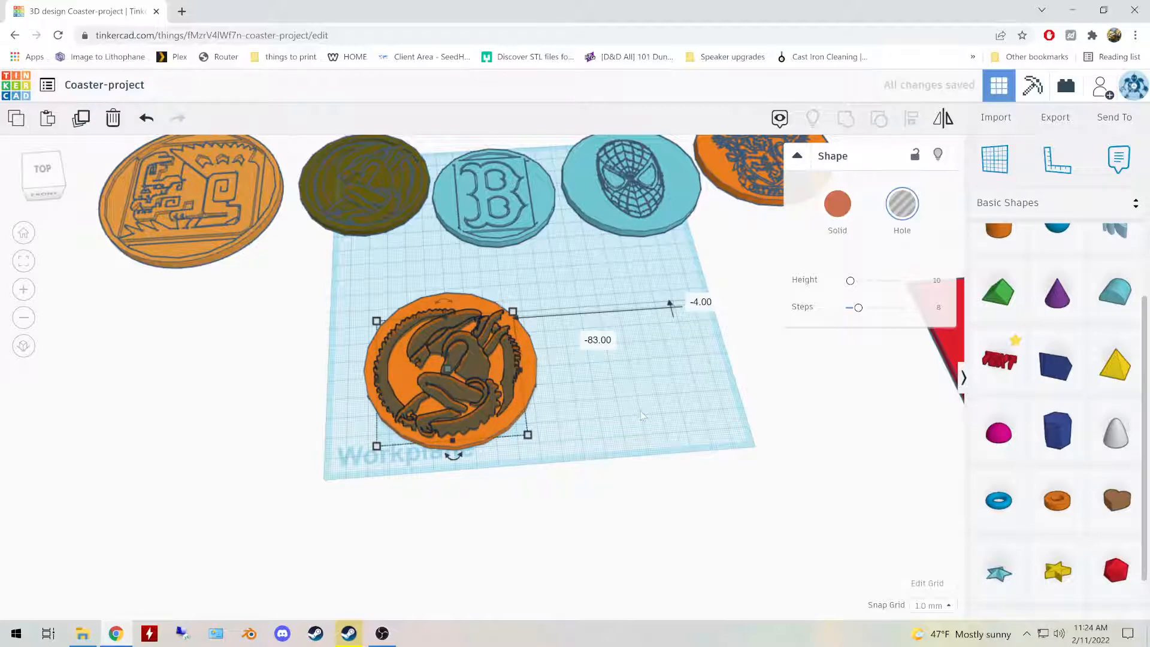
right_drag(623, 410, 654, 374)
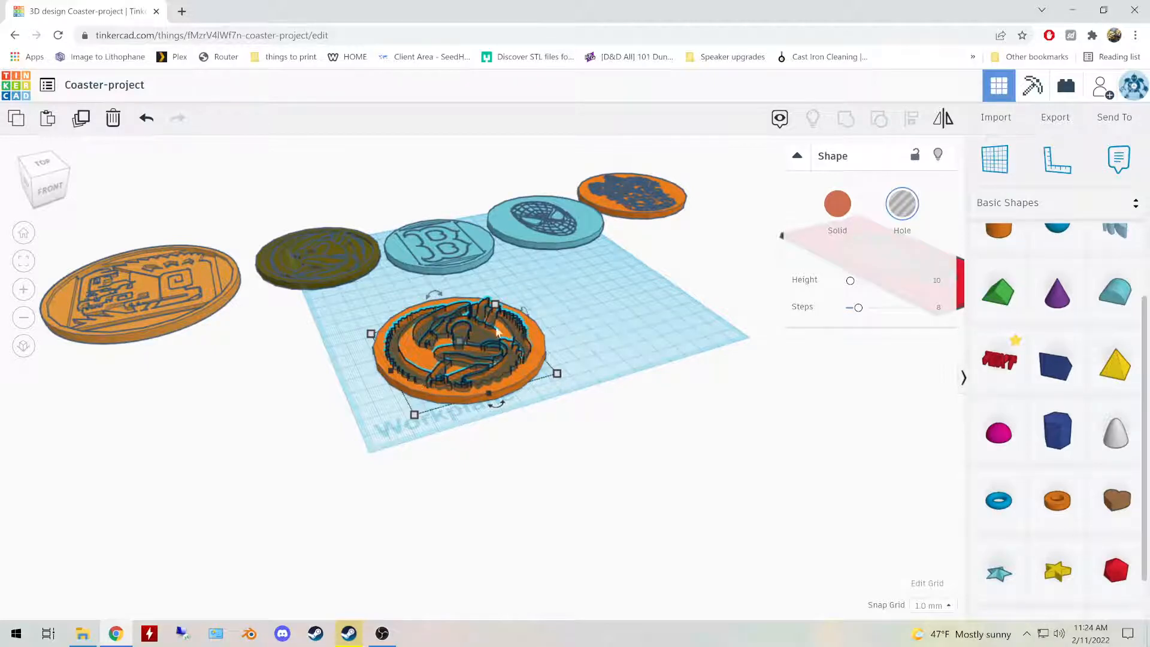
right_drag(635, 331, 481, 362)
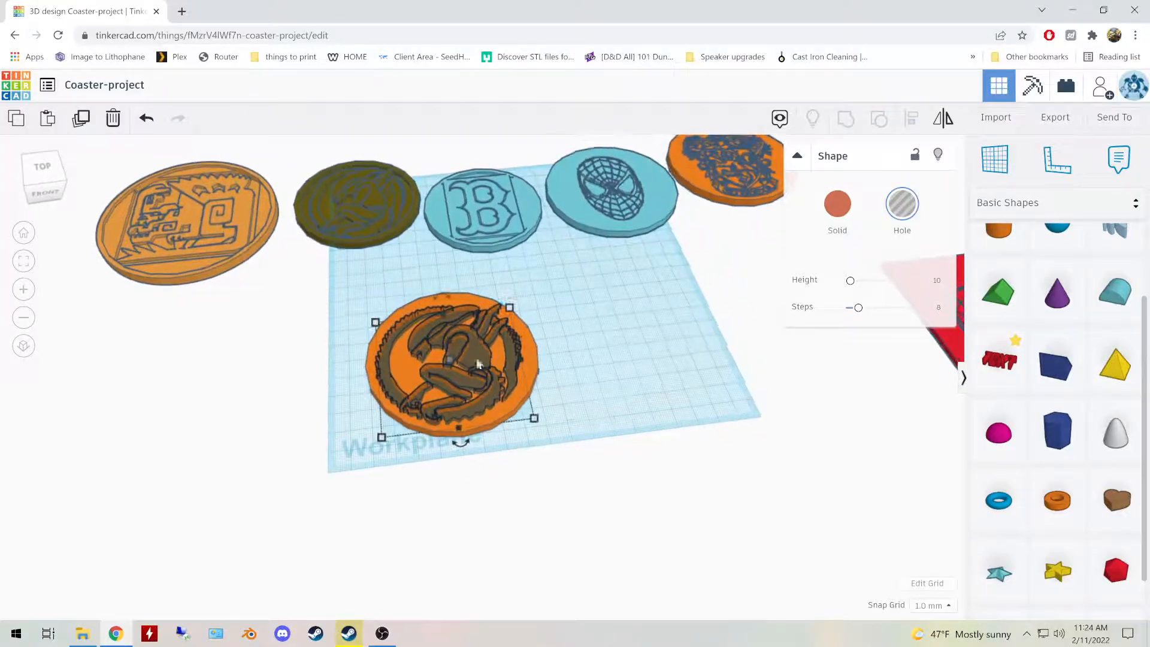
right_drag(600, 369, 627, 316)
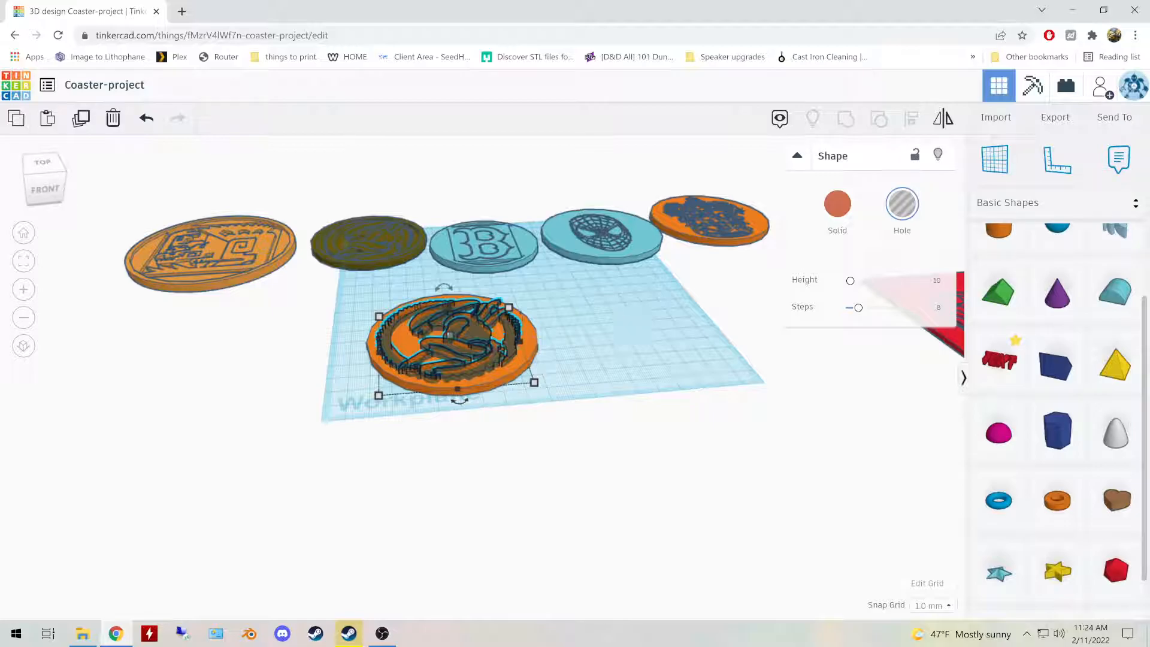
right_drag(629, 334, 462, 346)
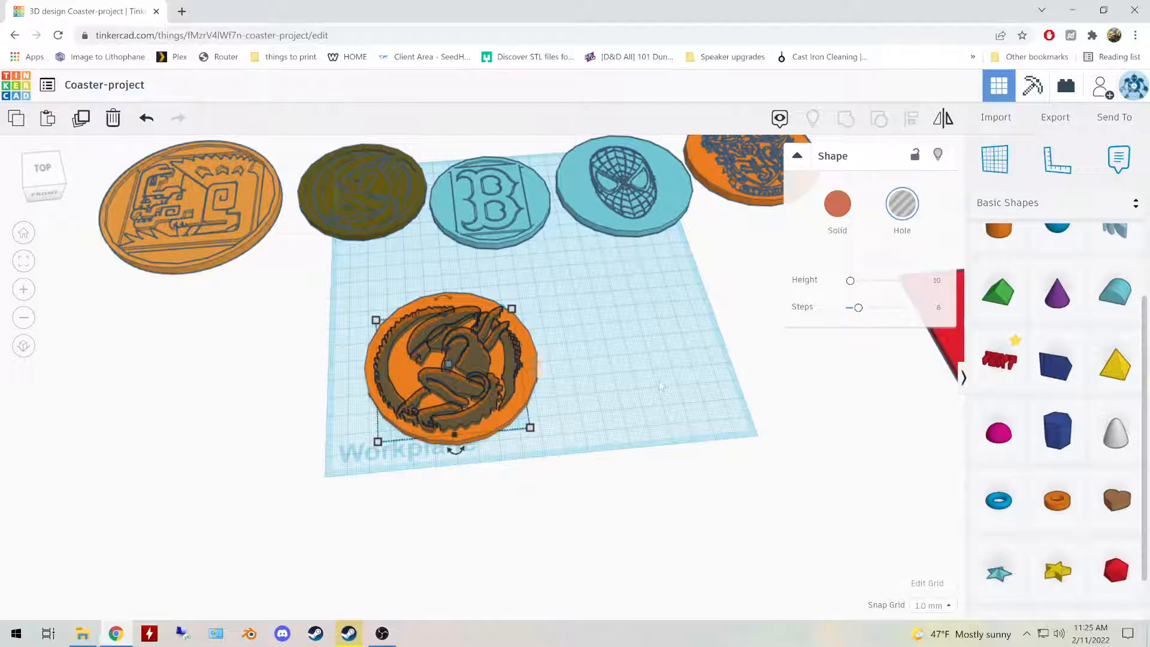
Step: Raise the alien hole by 1 mm so it cuts only partway into the disc
key(ctrl+Up)
key(ctrl+Up)
key(ctrl+Up)
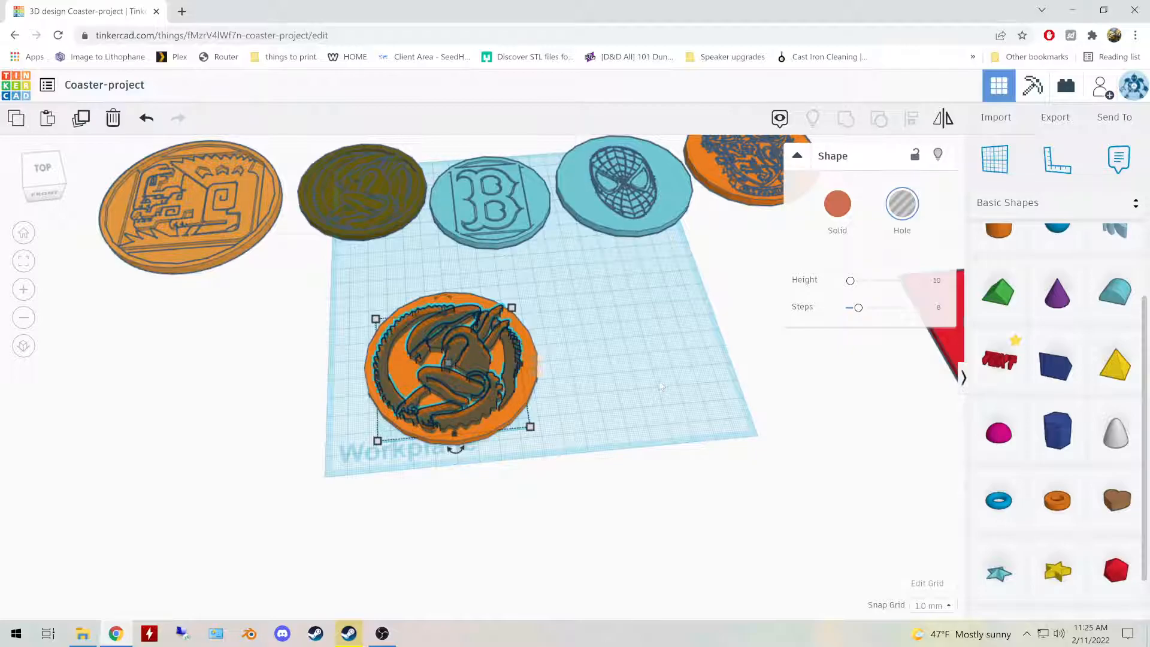
right_drag(641, 346, 689, 343)
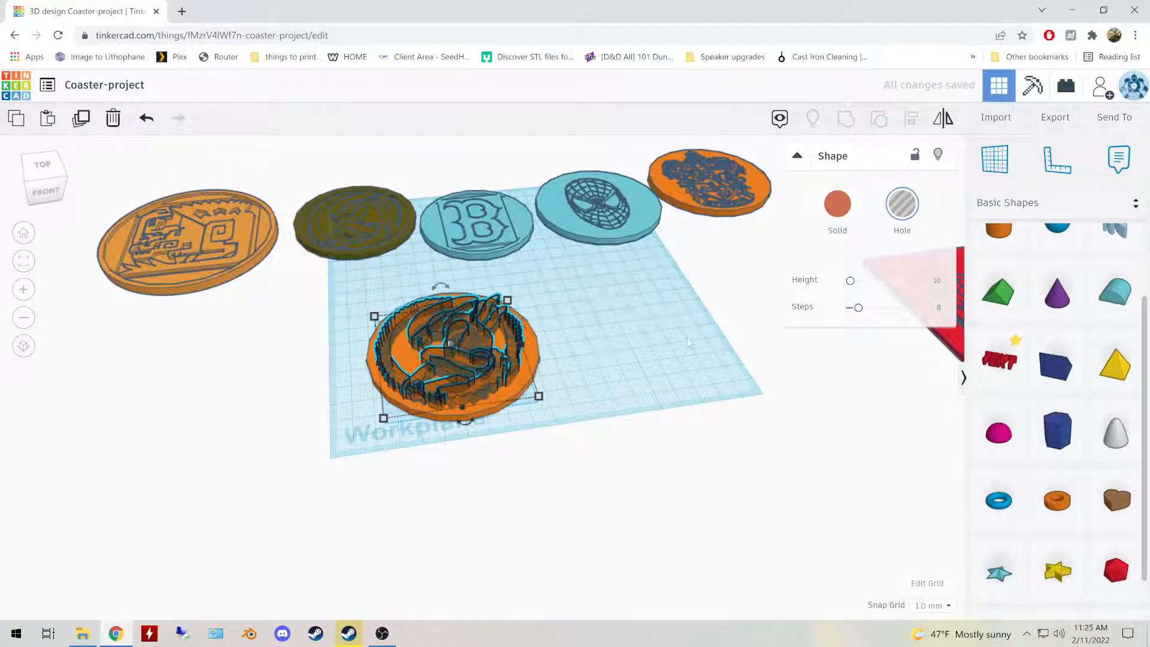
key(ctrl+Down)
key(ctrl+Down)
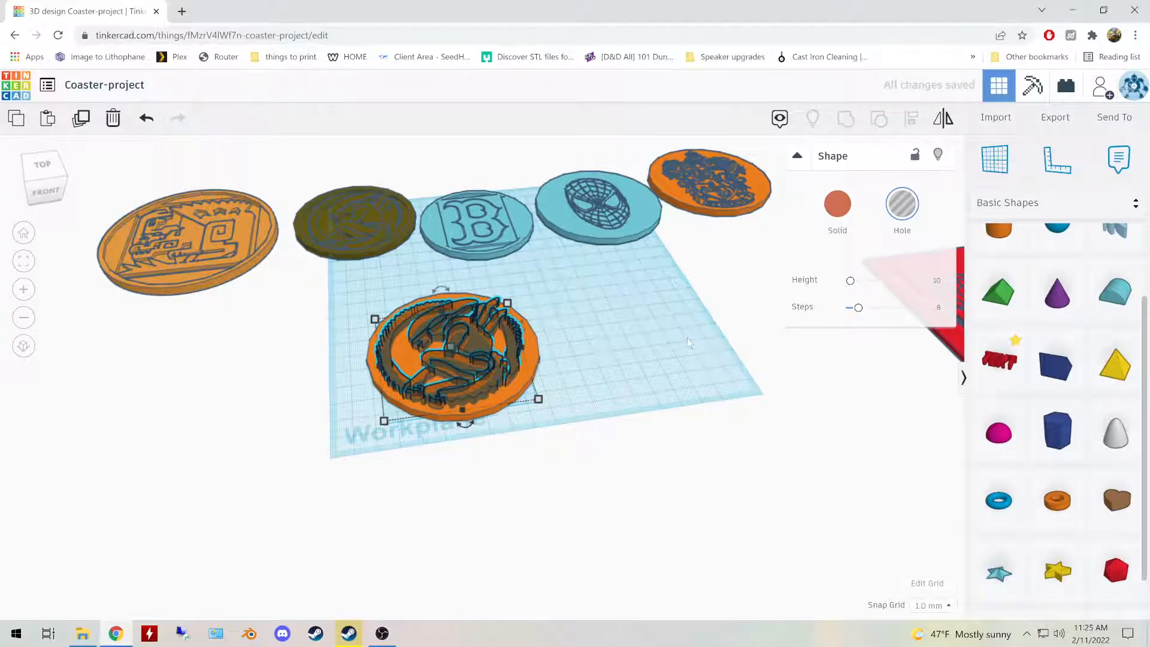
Step: Group the alien hole with the disc to engrave the design, and inspect the cut
drag(324, 316, 550, 459)
click(840, 126)
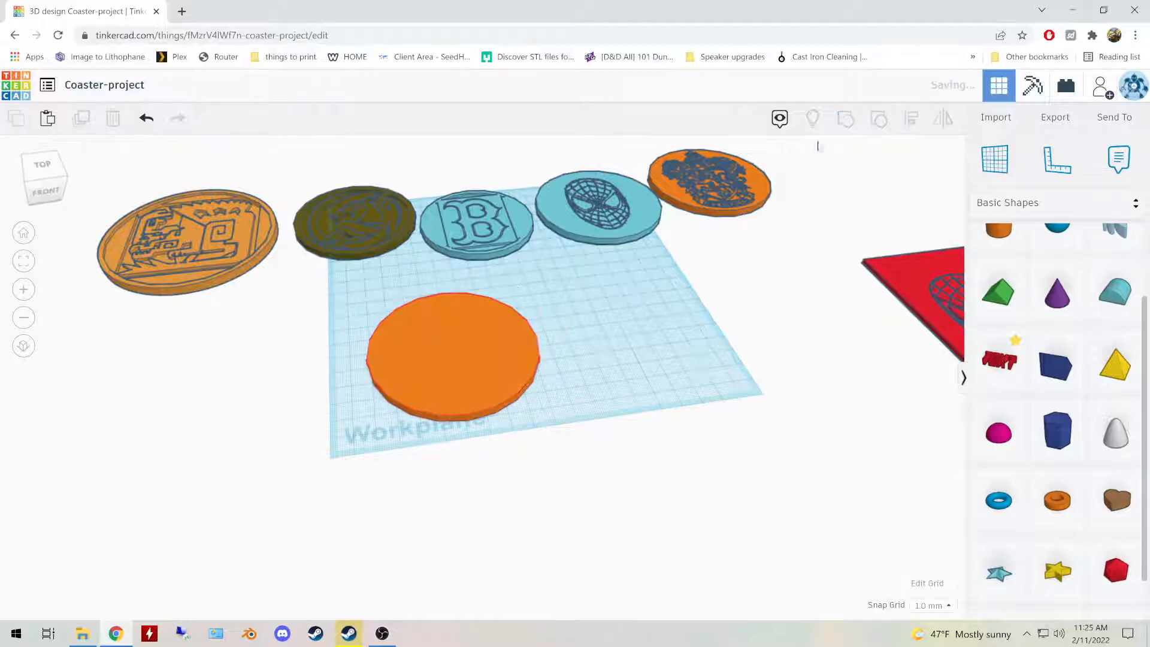
right_drag(668, 356, 652, 389)
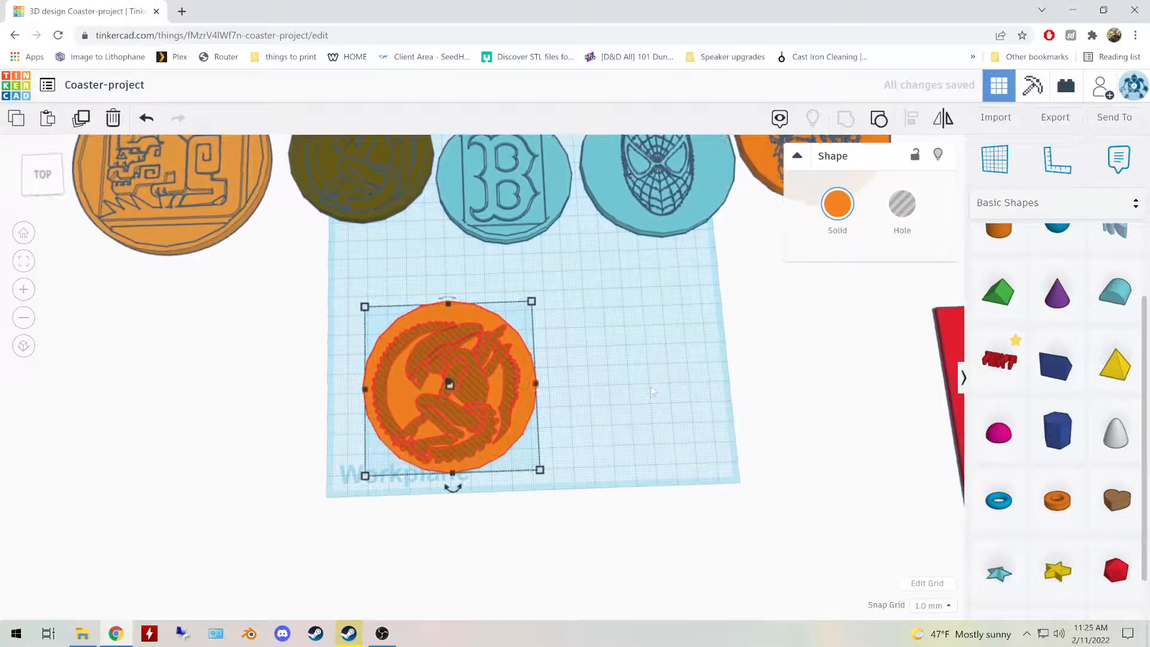
click(590, 360)
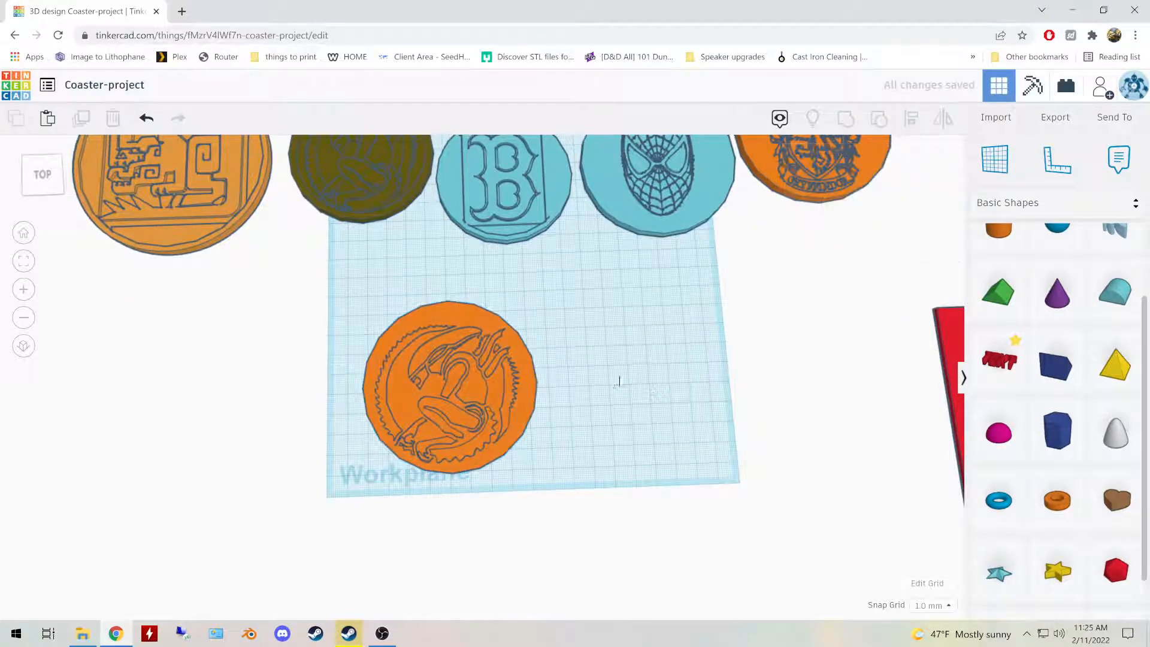
scroll(579, 355, up, 5)
right_drag(662, 360, 656, 327)
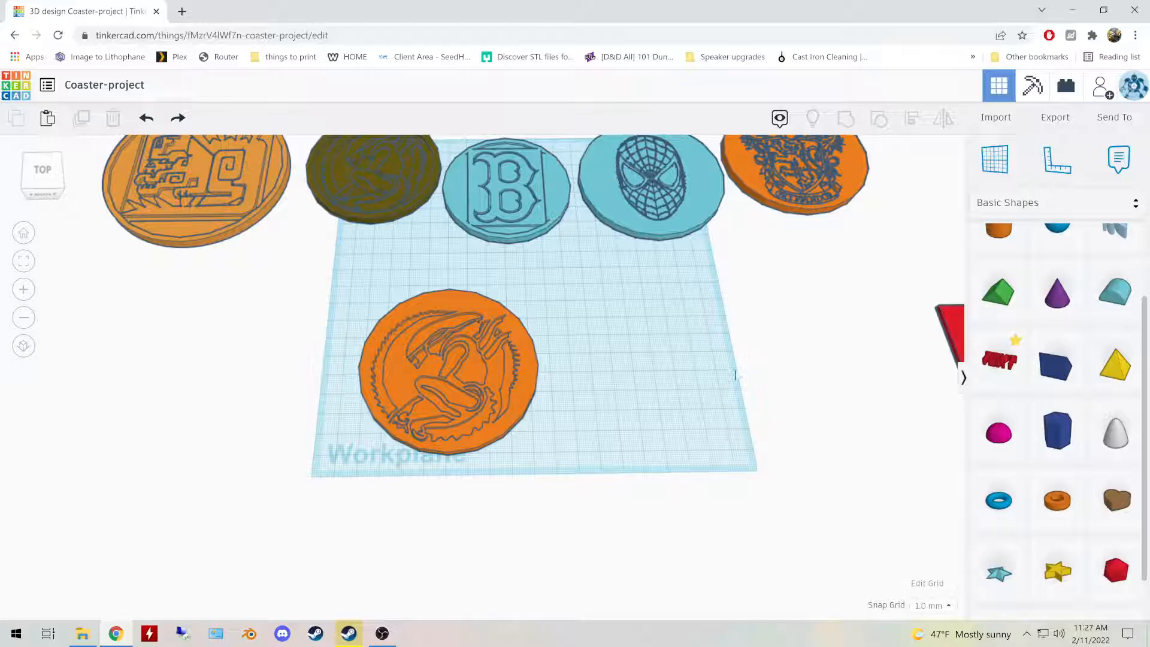
Step: Ungroup the engraved coaster and select only the alien hole
click(489, 318)
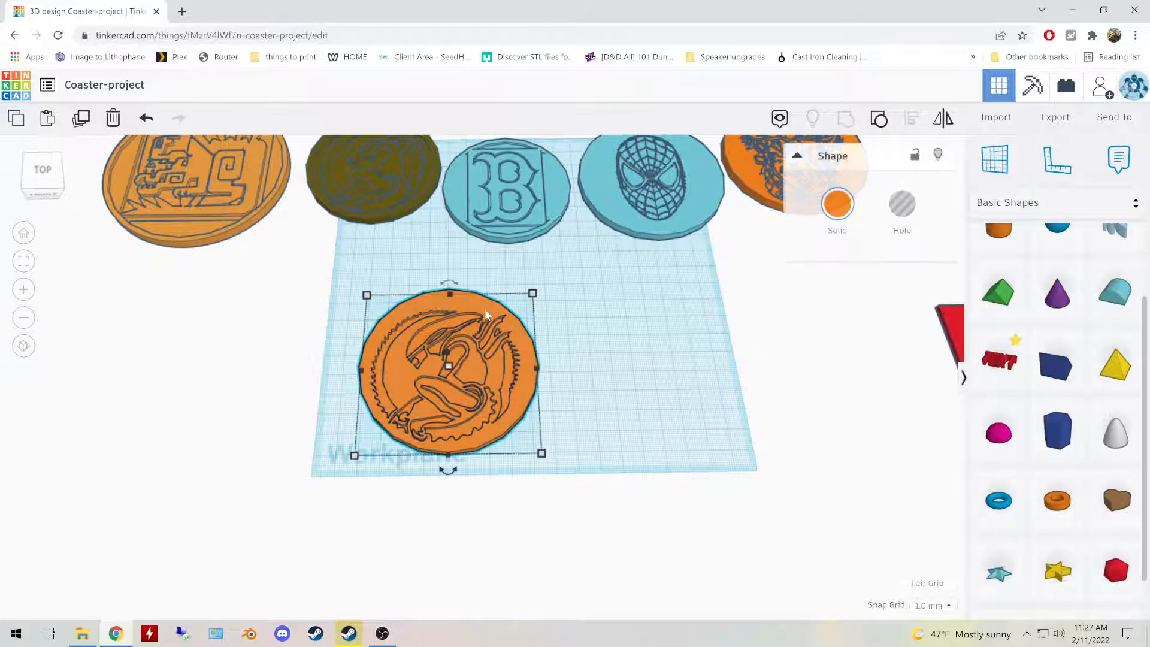
key(Delete)
click(694, 362)
click(469, 364)
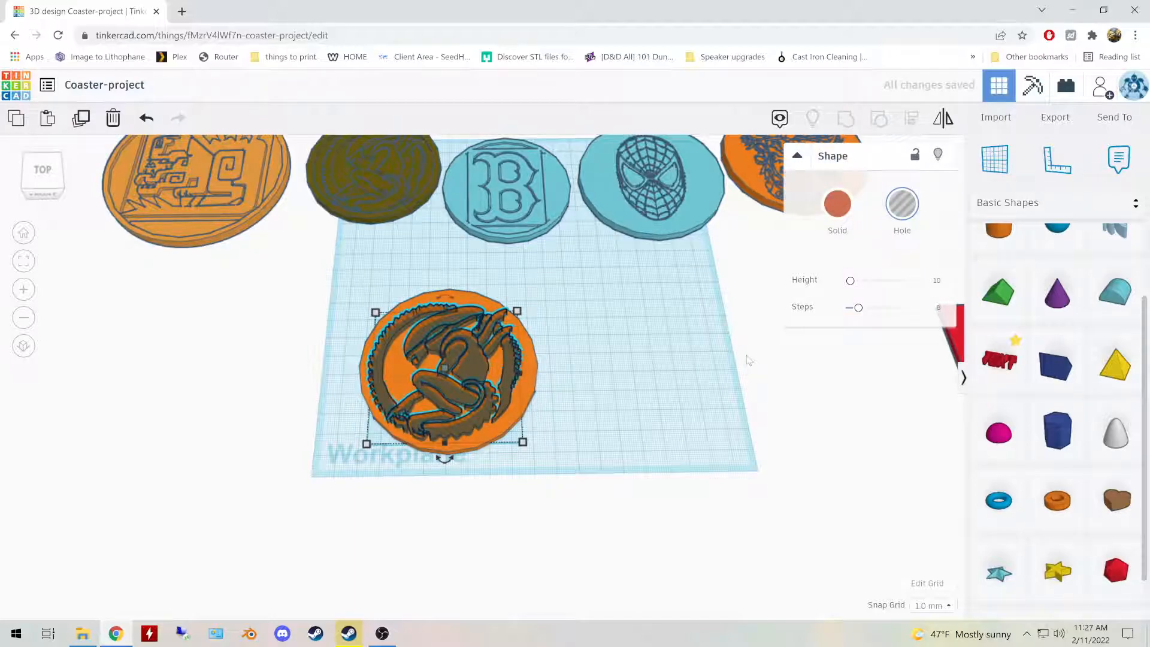
Step: Set the snap grid to 0.25 mm for finer height adjustments of the alien hole
right_drag(667, 351, 815, 523)
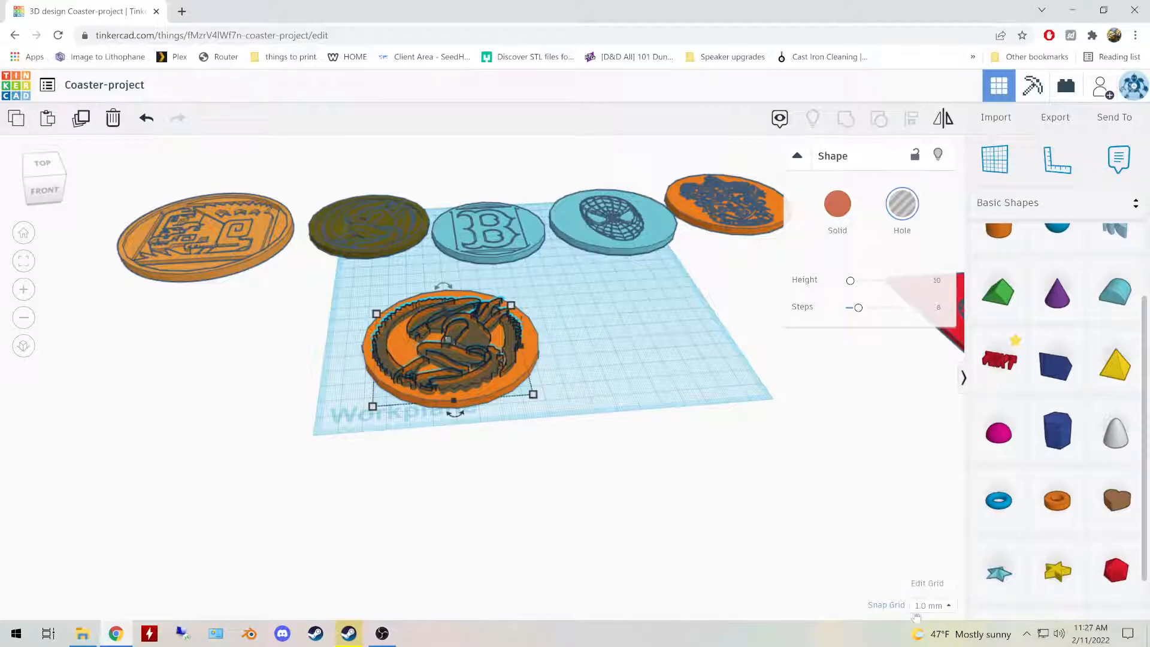
click(936, 606)
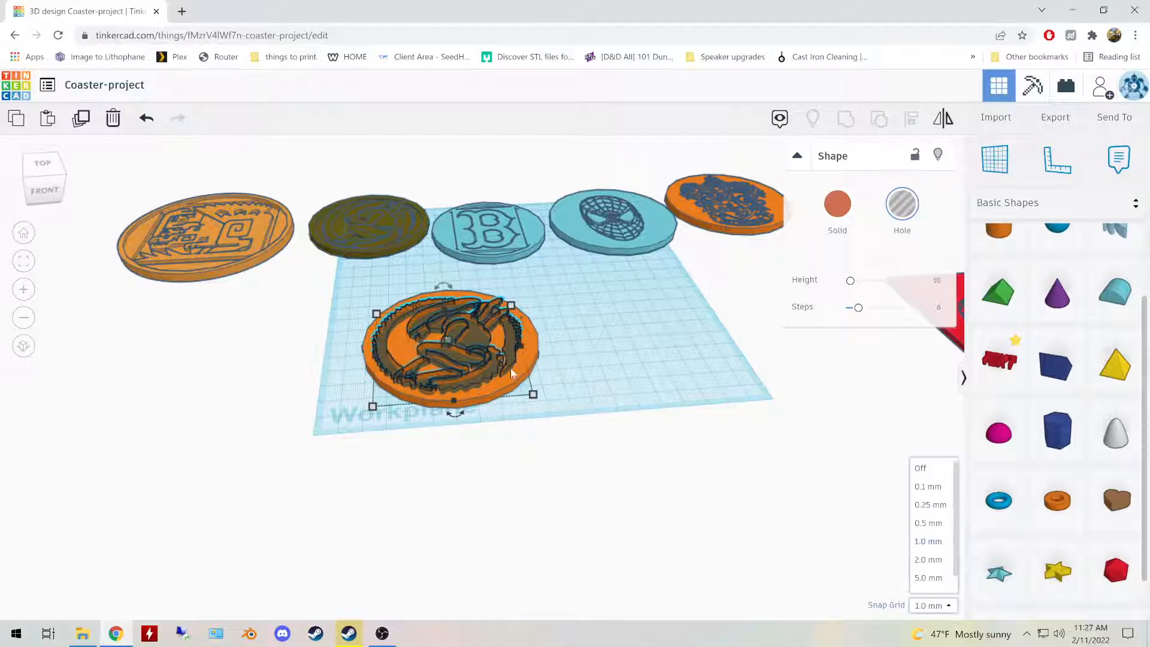
click(933, 507)
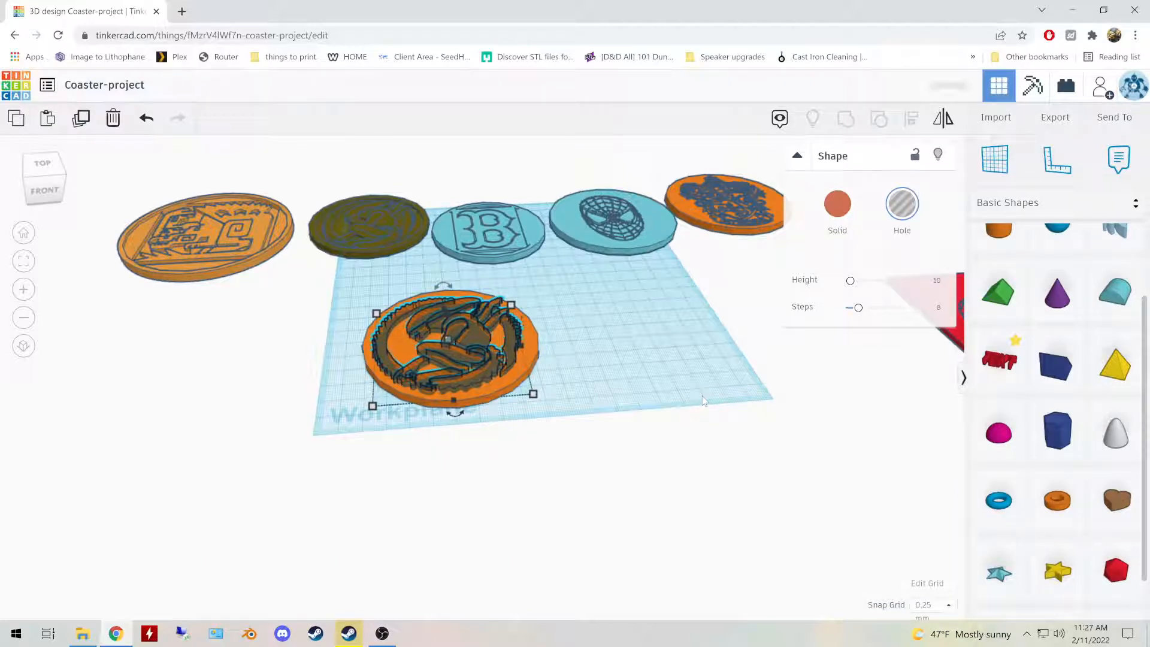
Step: Regroup the alien hole with its orange disc and inspect the depth of the engraved design
drag(317, 291, 497, 446)
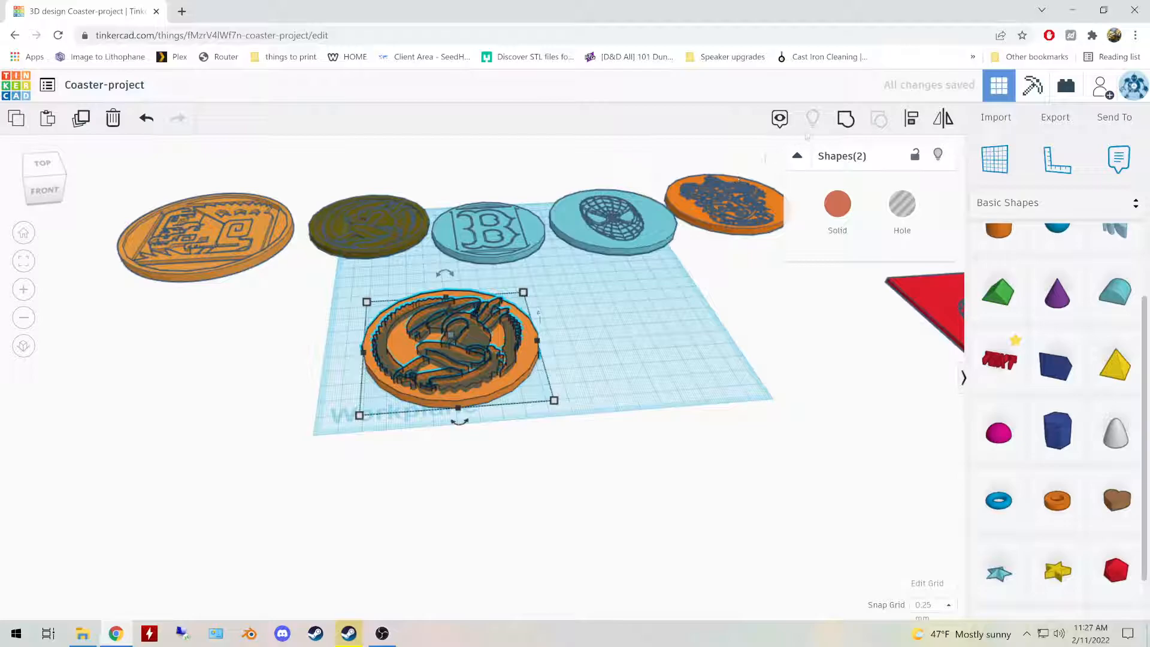
key(ctrl+g)
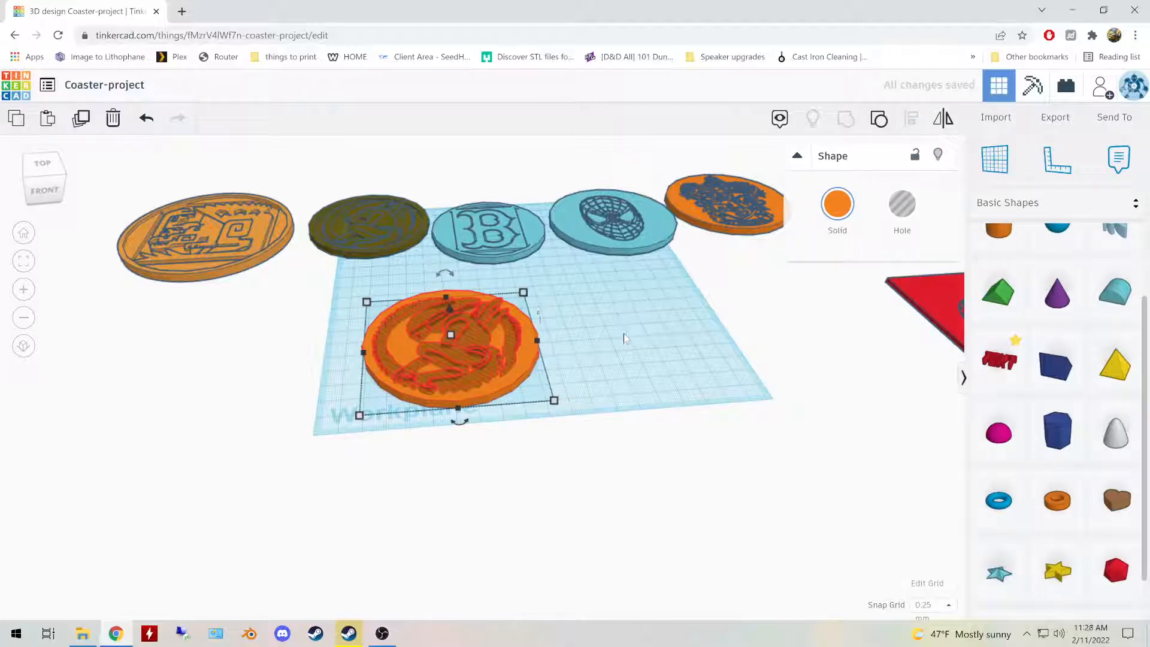
scroll(618, 333, up, 2)
scroll(473, 324, up, 1)
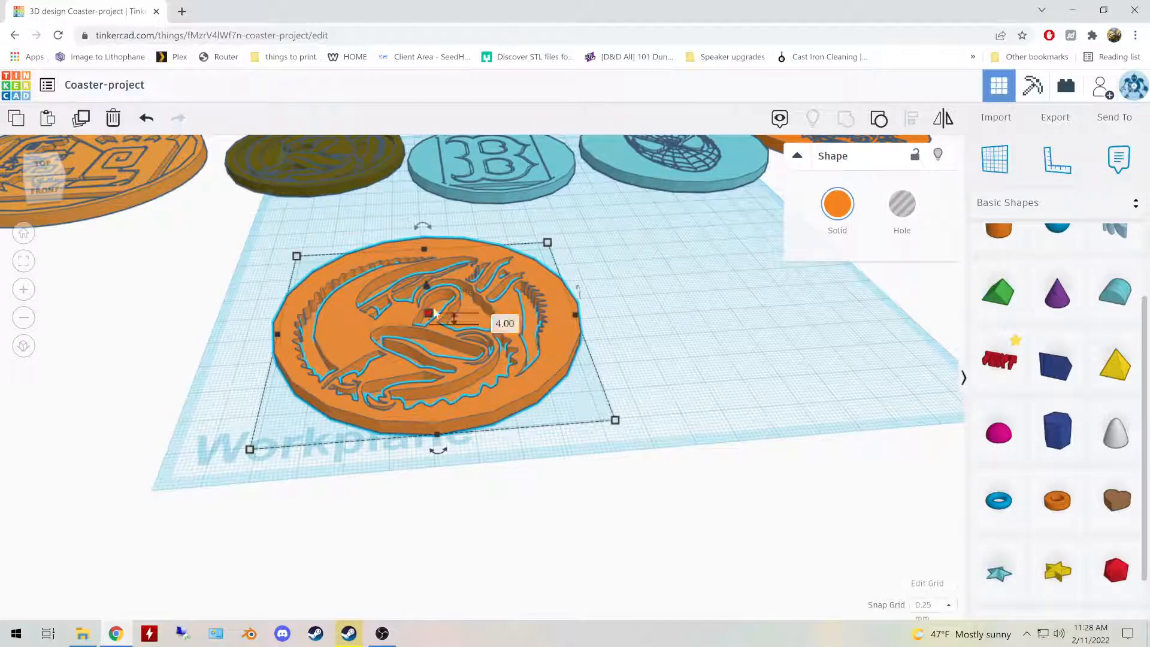
right_drag(755, 308, 657, 367)
scroll(657, 367, down, 2)
Step: Set the snap grid to 1.0 mm and move the engraved alien coaster off the workplane, beside the row of finished coasters
click(945, 605)
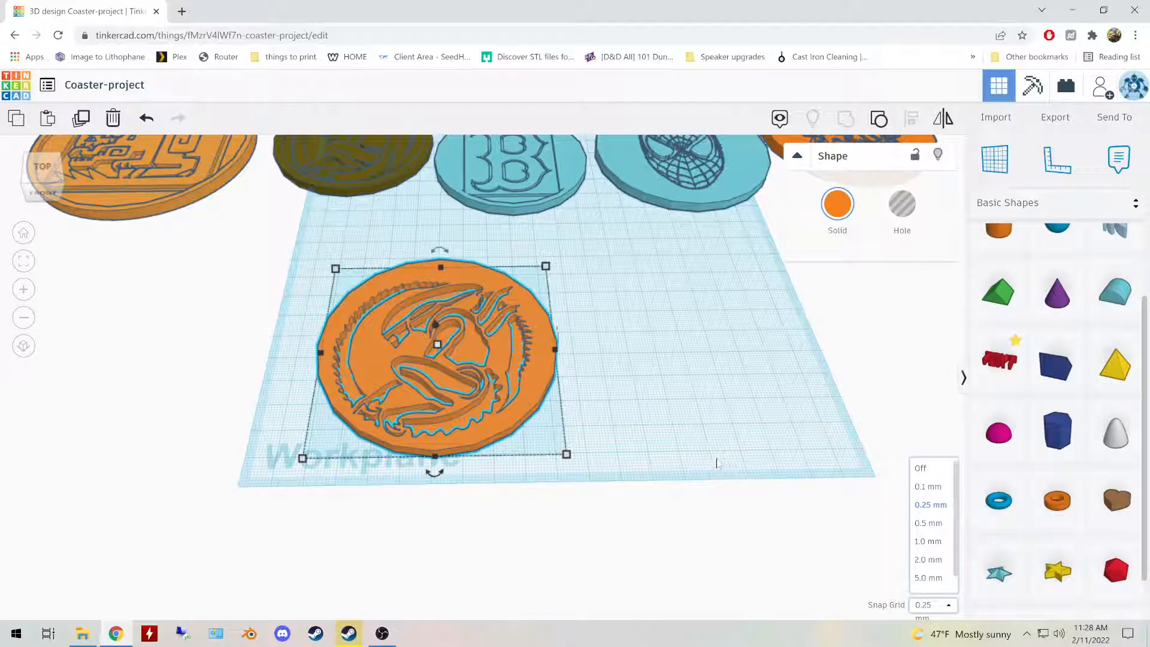
click(928, 542)
right_drag(725, 326, 681, 388)
drag(469, 361, 260, 317)
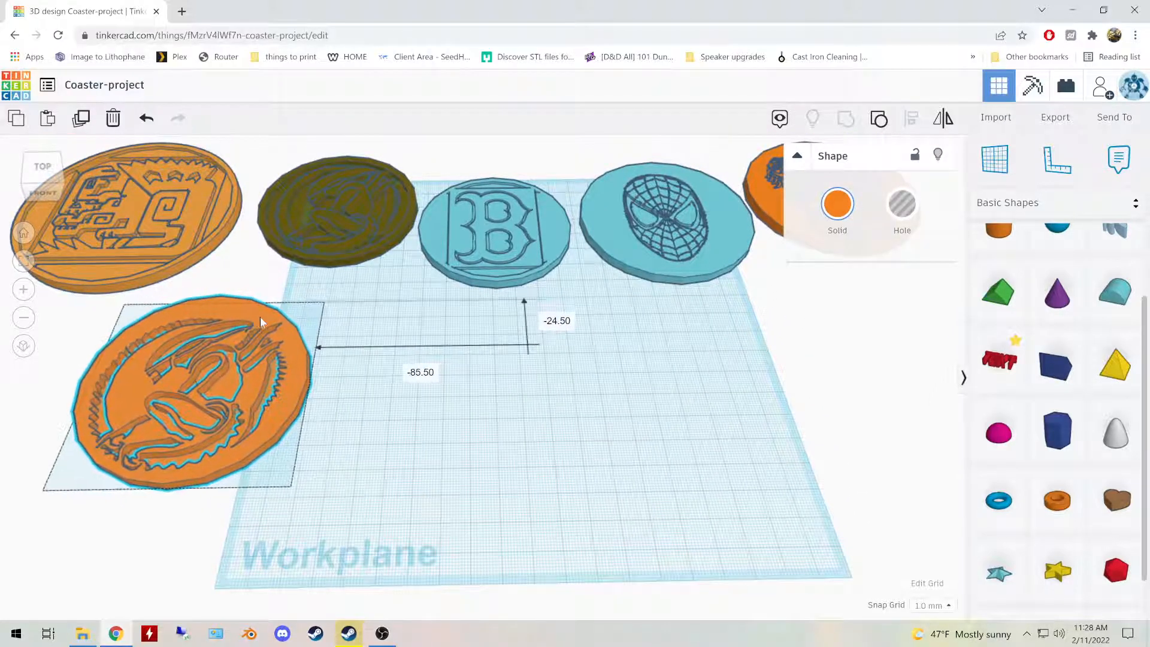
click(571, 370)
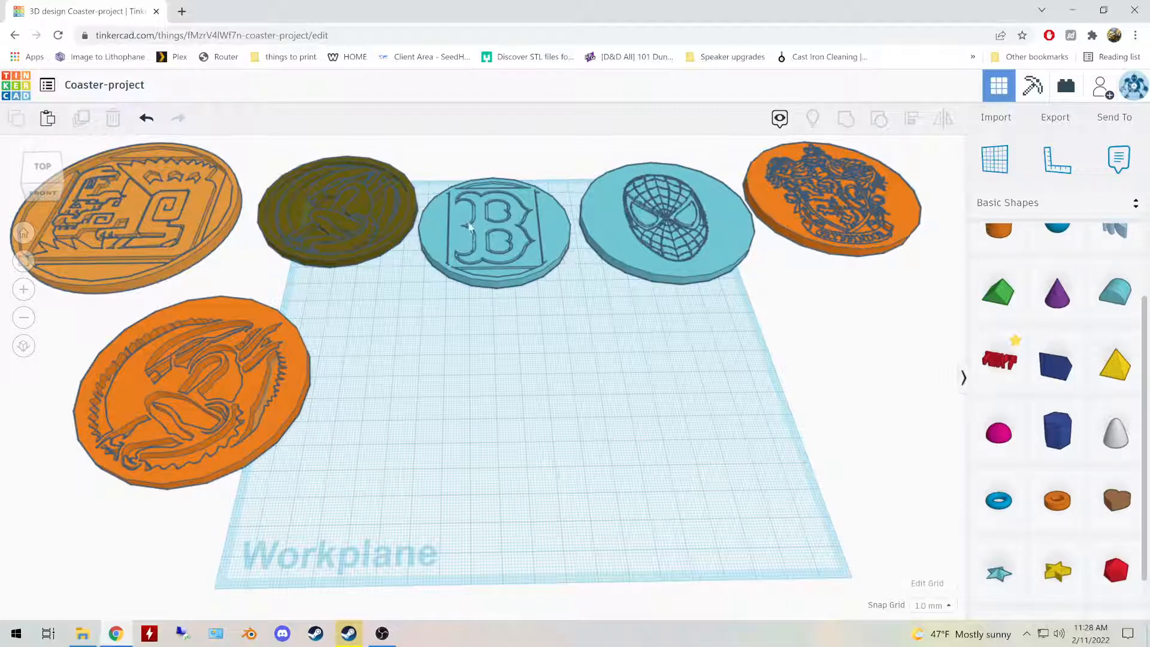
Step: Bring the letter B coaster to the middle of the workplane and ungroup it into its separate shapes
drag(466, 218, 468, 396)
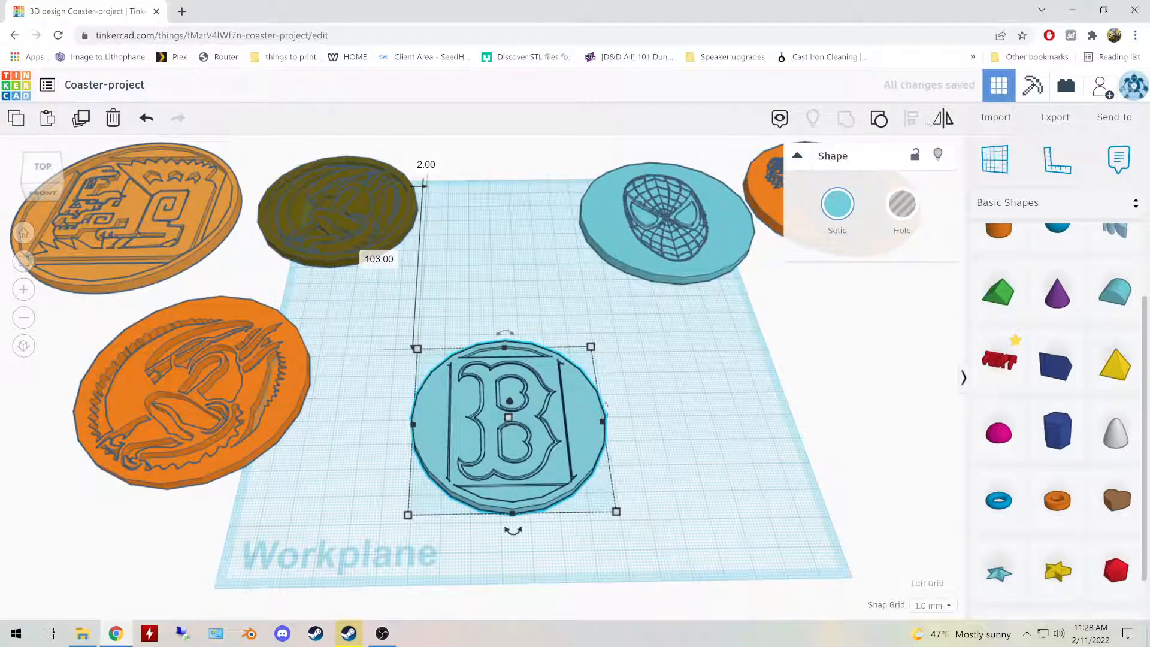
click(879, 119)
click(777, 405)
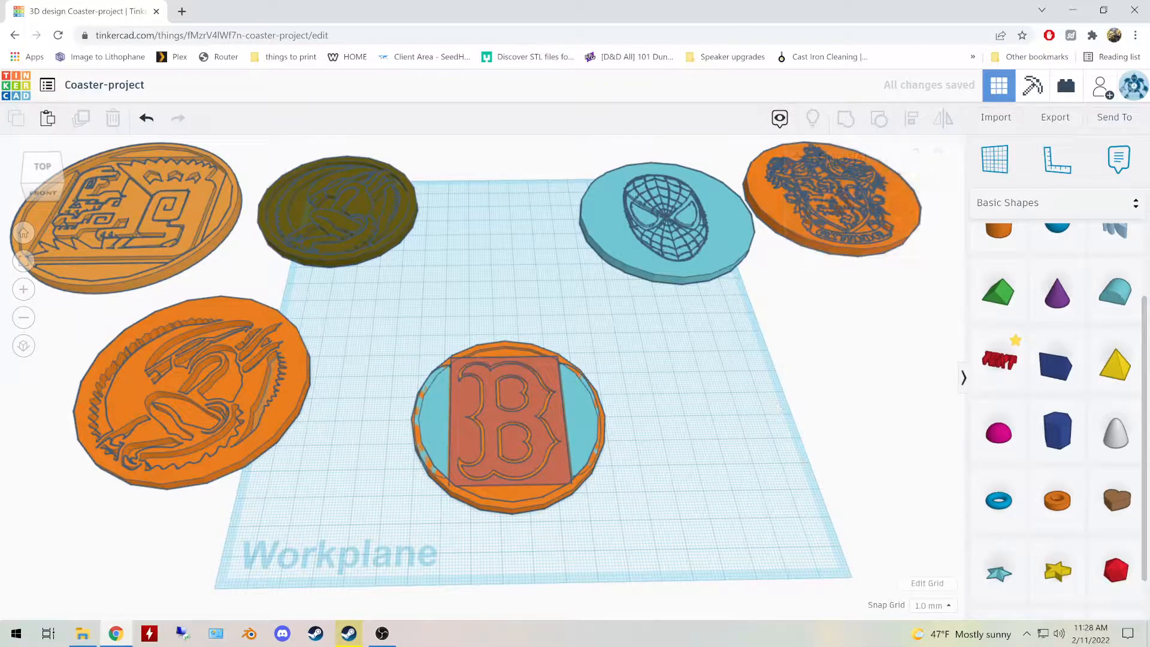
Step: Examine the B logo and the two Round Roof fillers beside it, and place a sample Round Roof next to the coaster
click(481, 428)
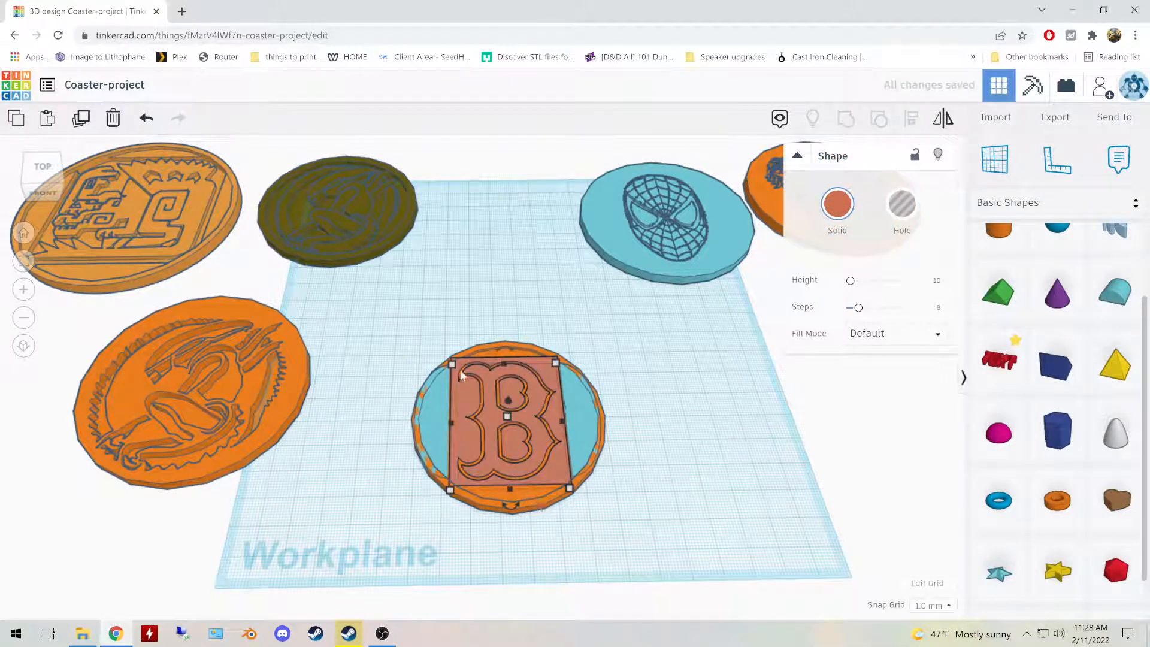
click(578, 412)
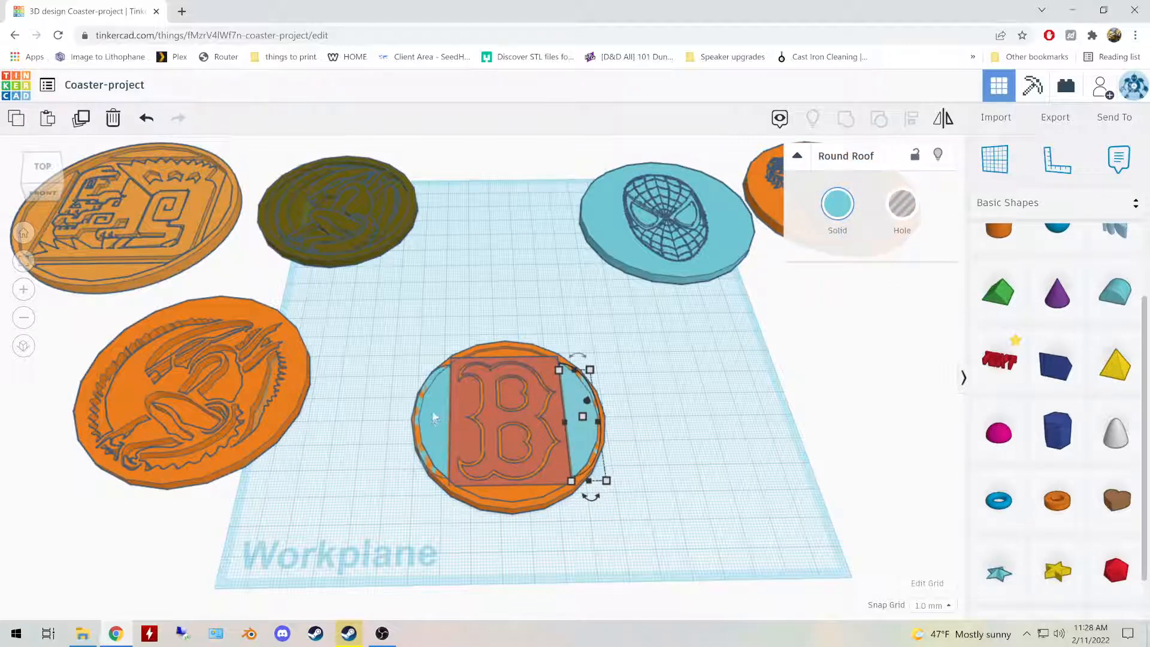
click(433, 422)
click(579, 419)
click(438, 419)
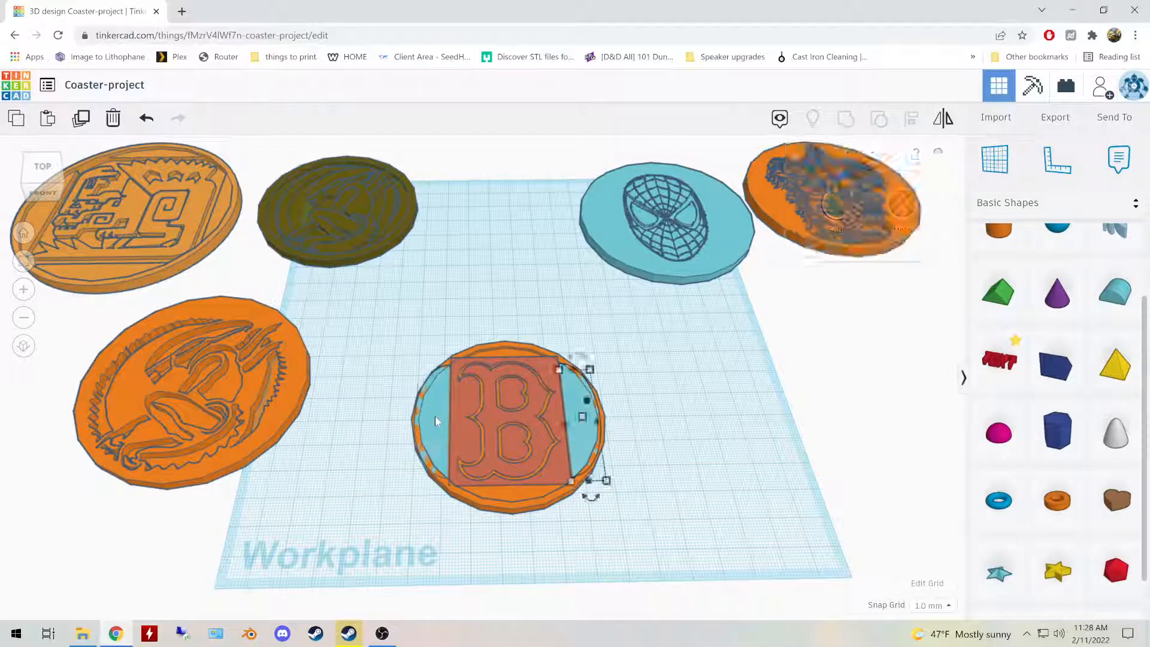
click(572, 423)
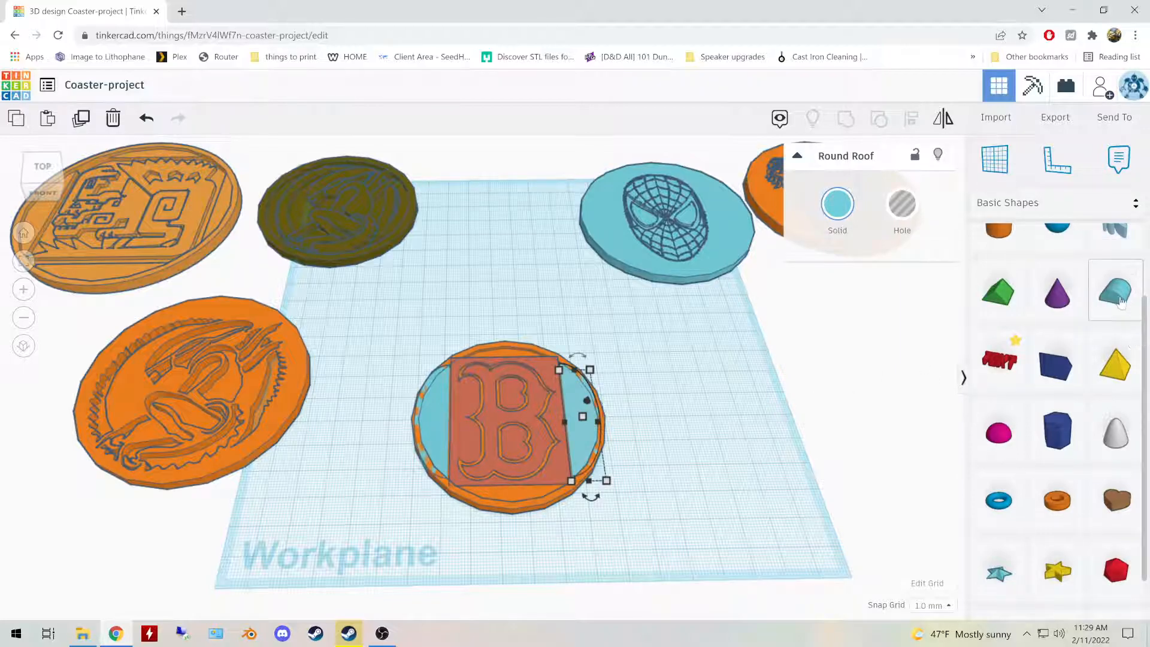
drag(1118, 300, 700, 381)
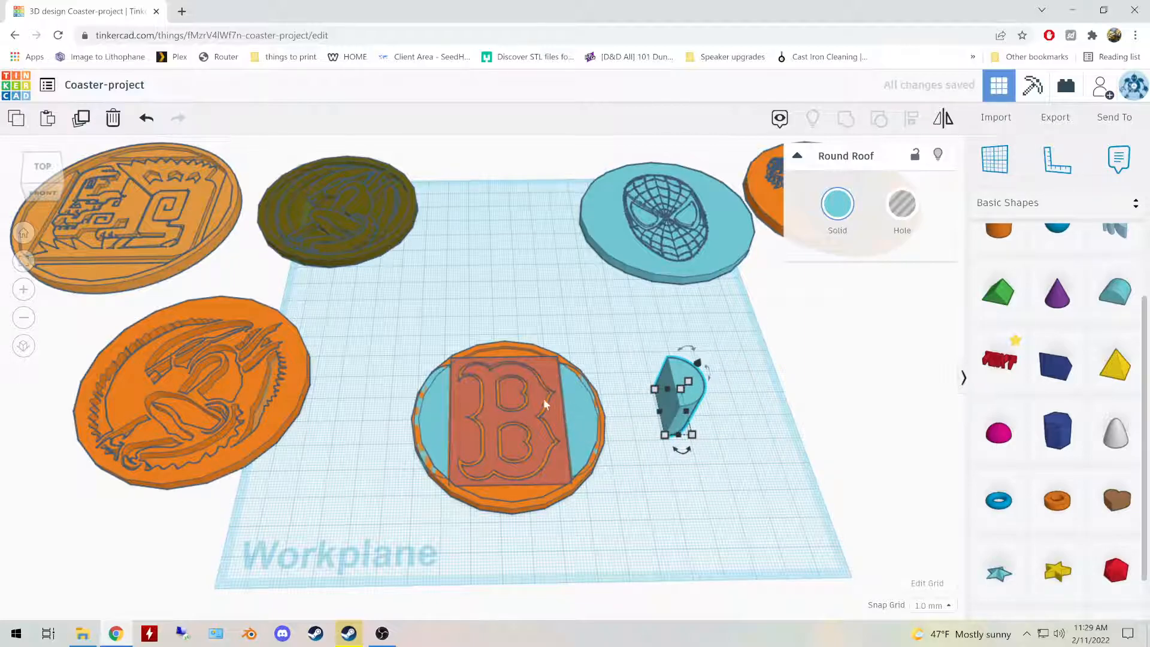
Step: Group the four shapes of the letter B coaster back into one object
drag(389, 341, 606, 528)
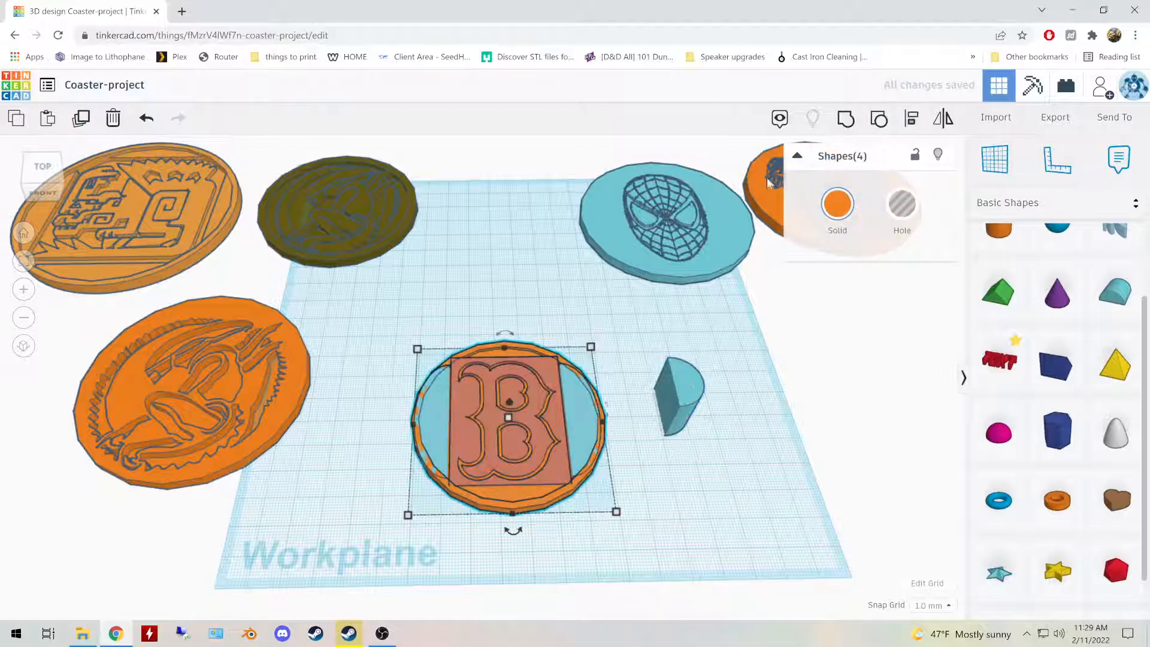
key(ctrl+g)
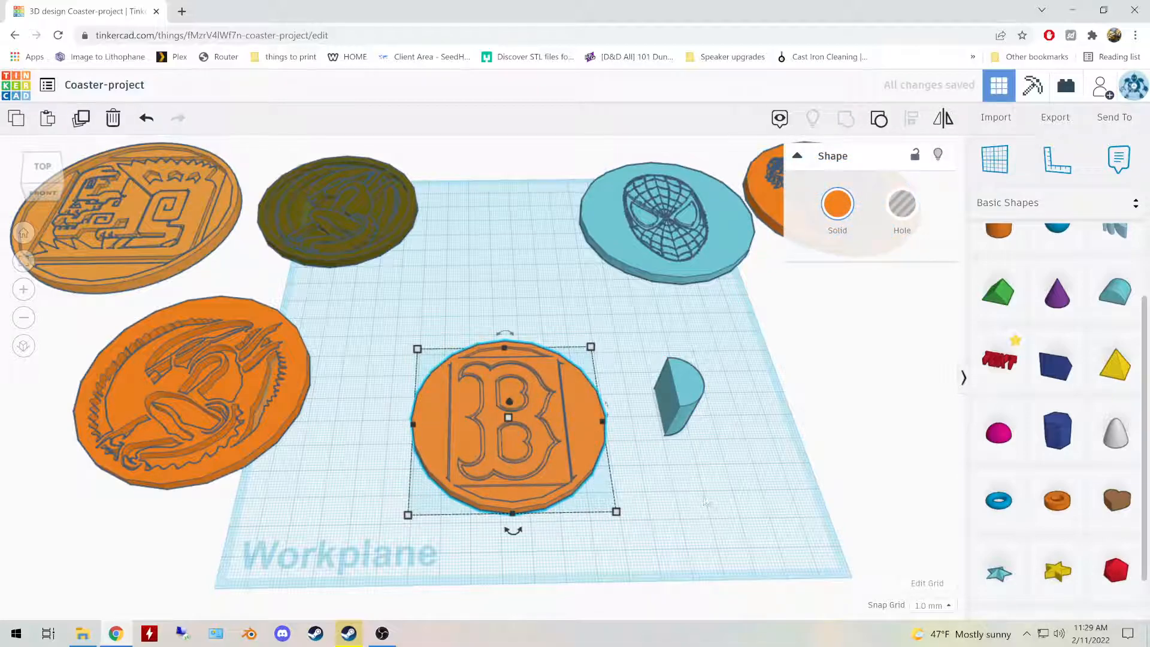
key(ctrl+z)
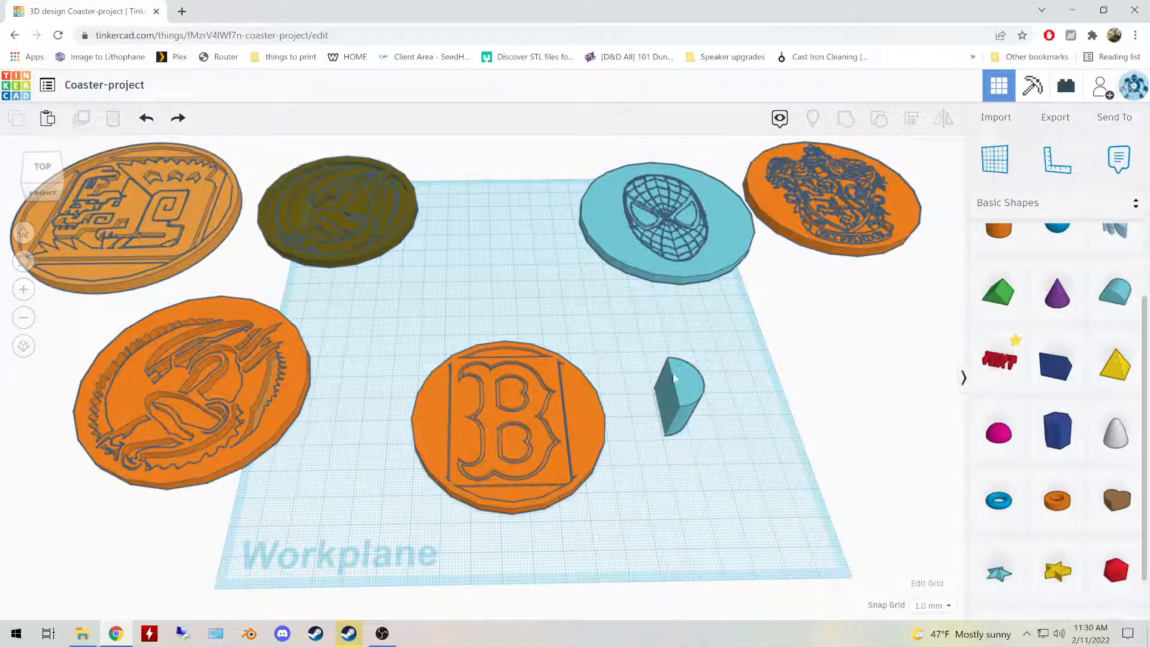
Step: Delete the loose Round Roof and return the letter B coaster to the row of finished coasters
click(690, 390)
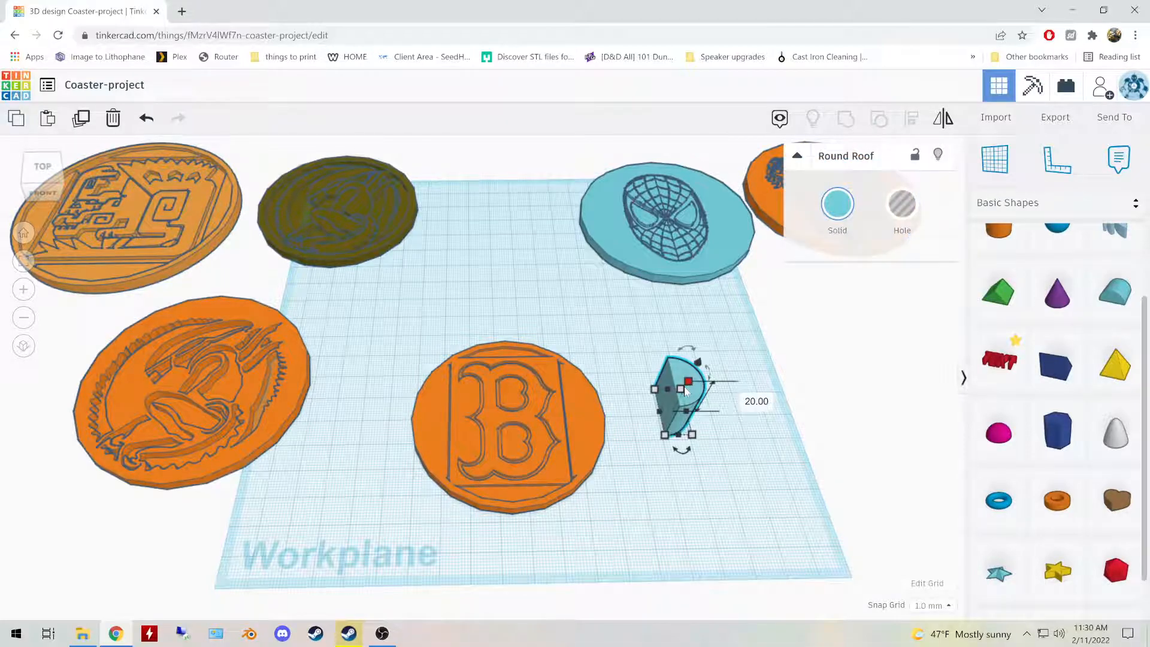
key(Delete)
drag(599, 398, 581, 178)
scroll(822, 467, down, 5)
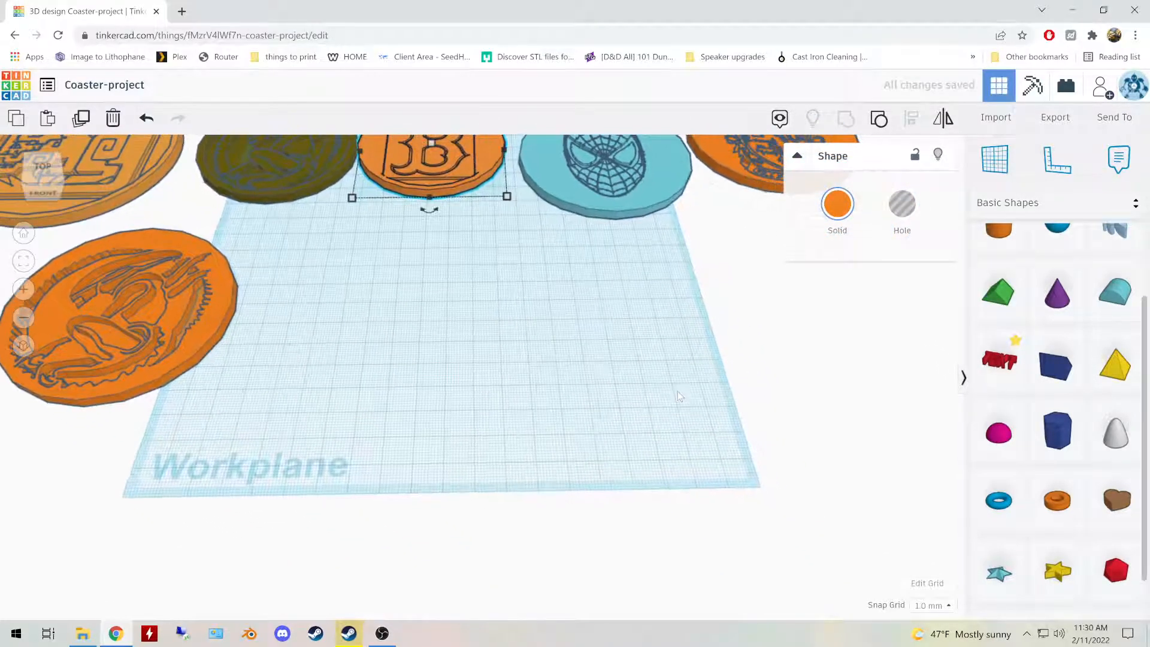
Step: Move the red Spider-Man panel onto the middle of the workplane
scroll(677, 375, up, 3)
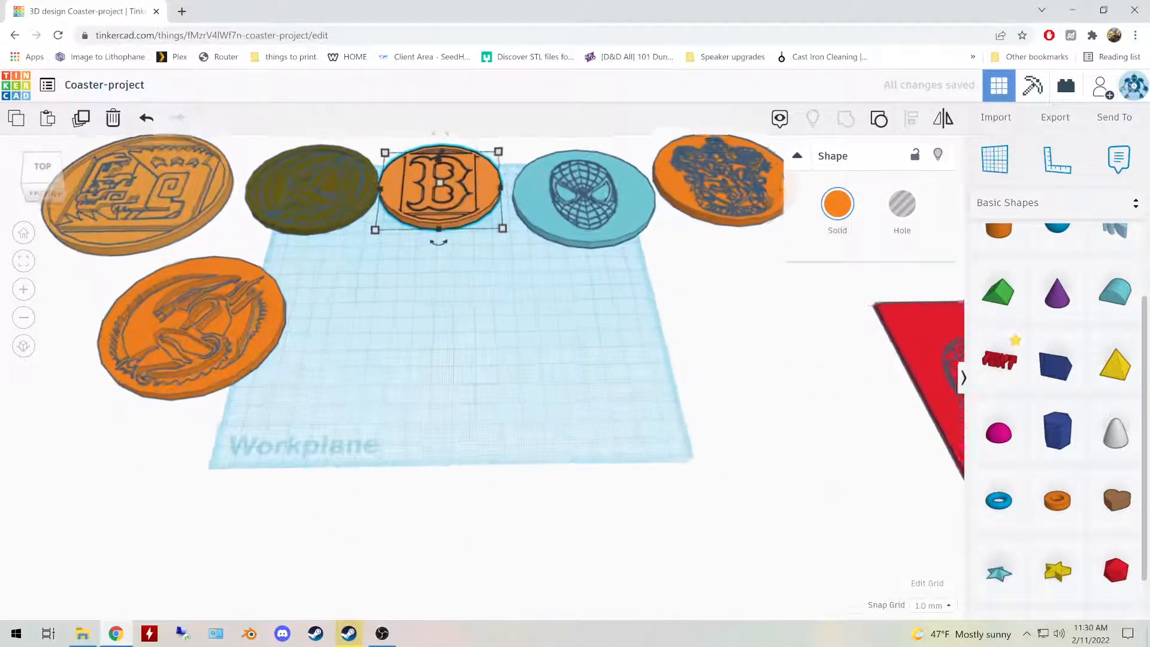
drag(936, 325, 434, 292)
click(630, 410)
Step: Examine the Spider-Man panel's web lines and eye outlines from several angles, especially the web centre between the eyes
scroll(585, 348, up, 5)
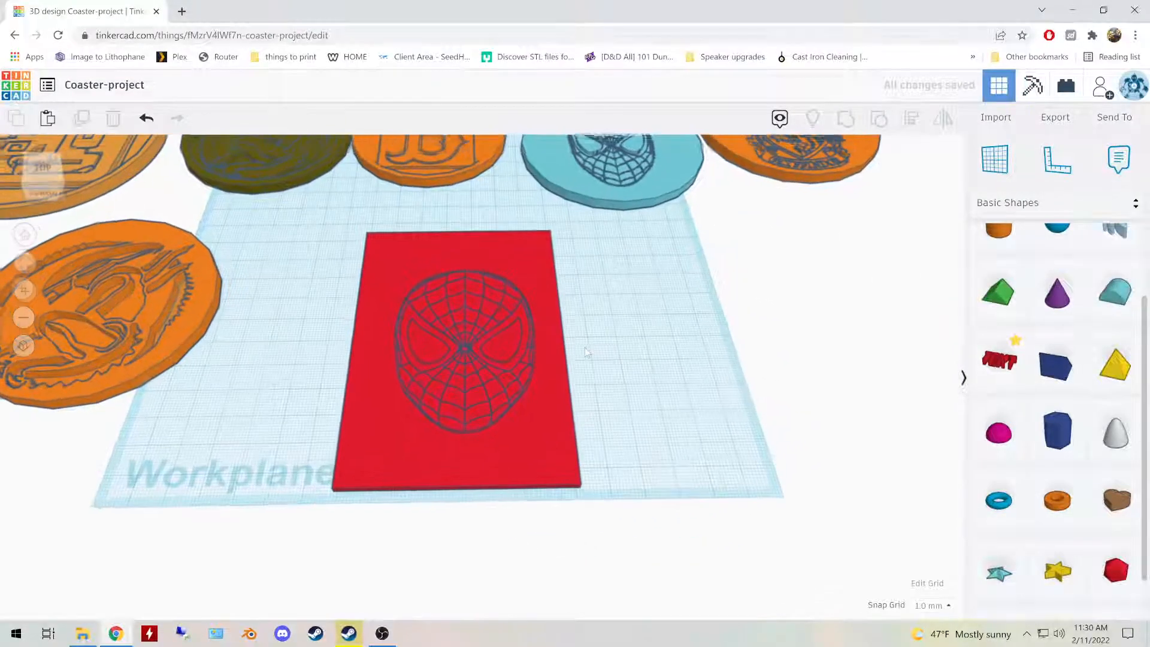
scroll(626, 349, up, 5)
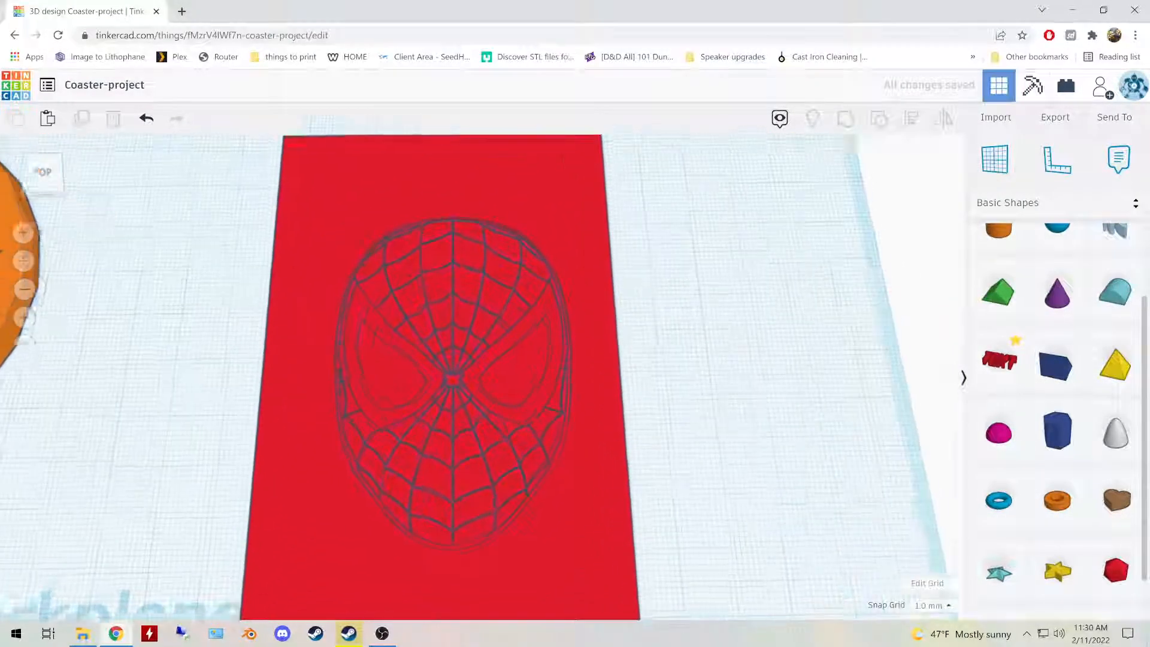
right_drag(722, 421, 695, 382)
scroll(671, 336, down, 2)
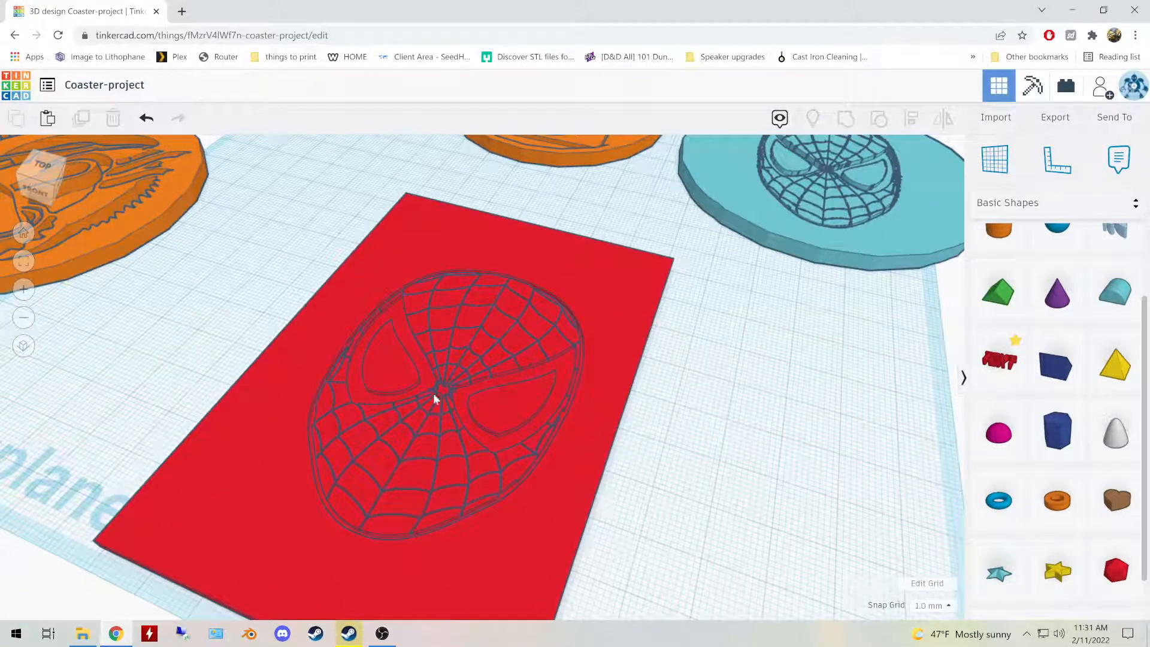
scroll(454, 367, up, 3)
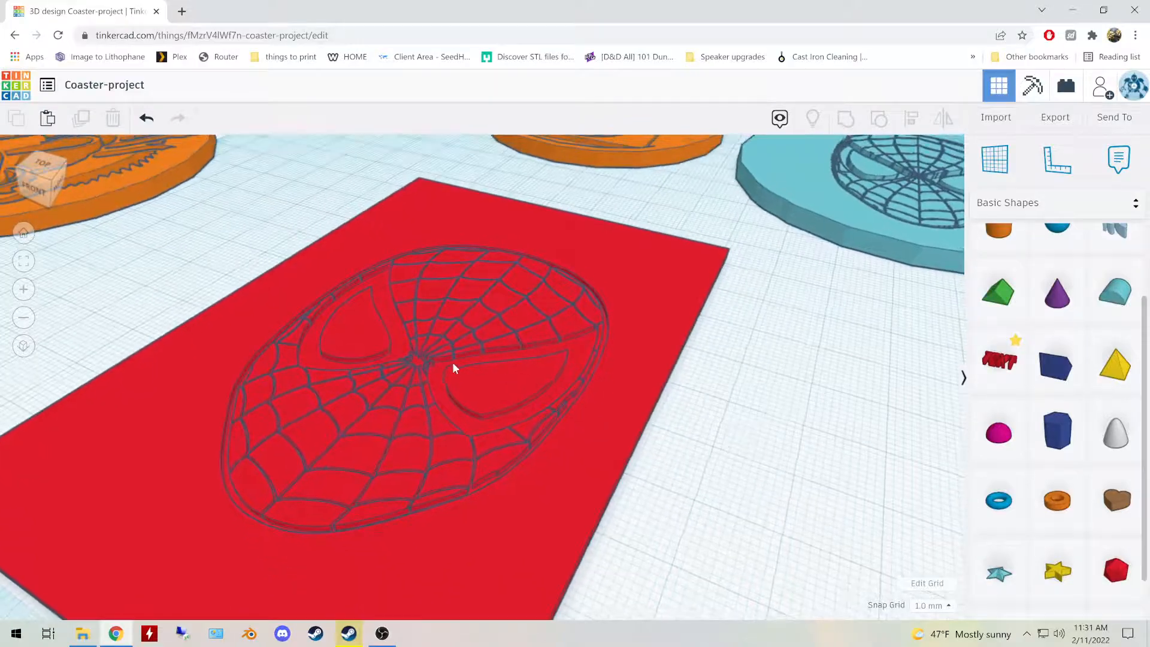
scroll(466, 339, up, 4)
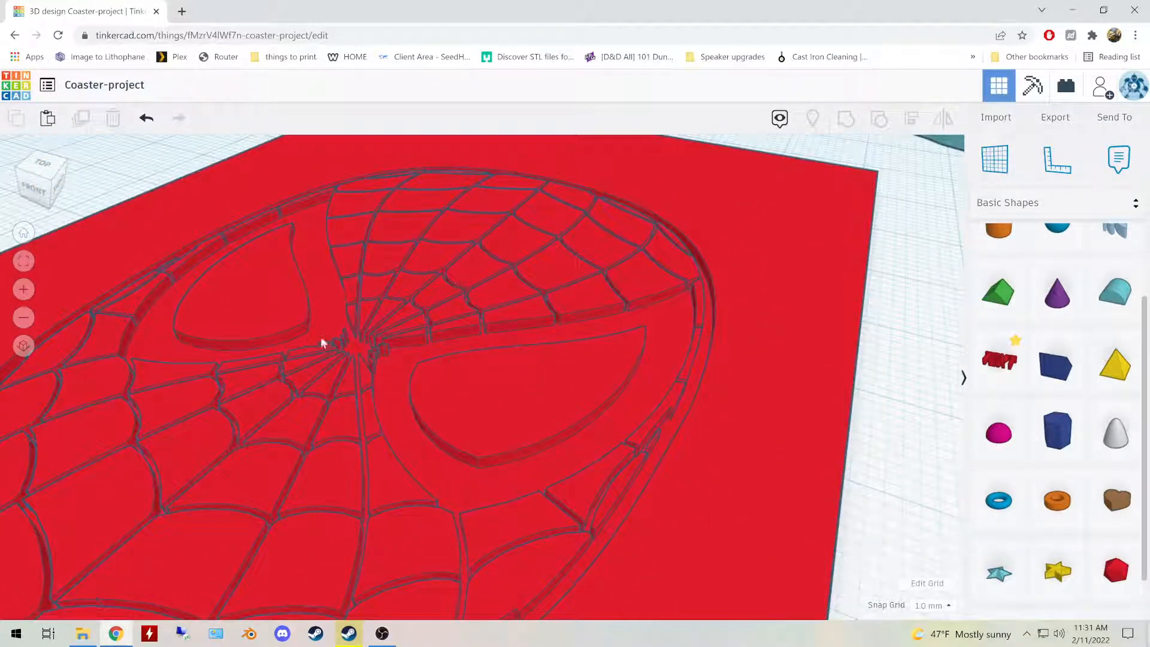
scroll(486, 282, down, 8)
right_drag(570, 292, 661, 343)
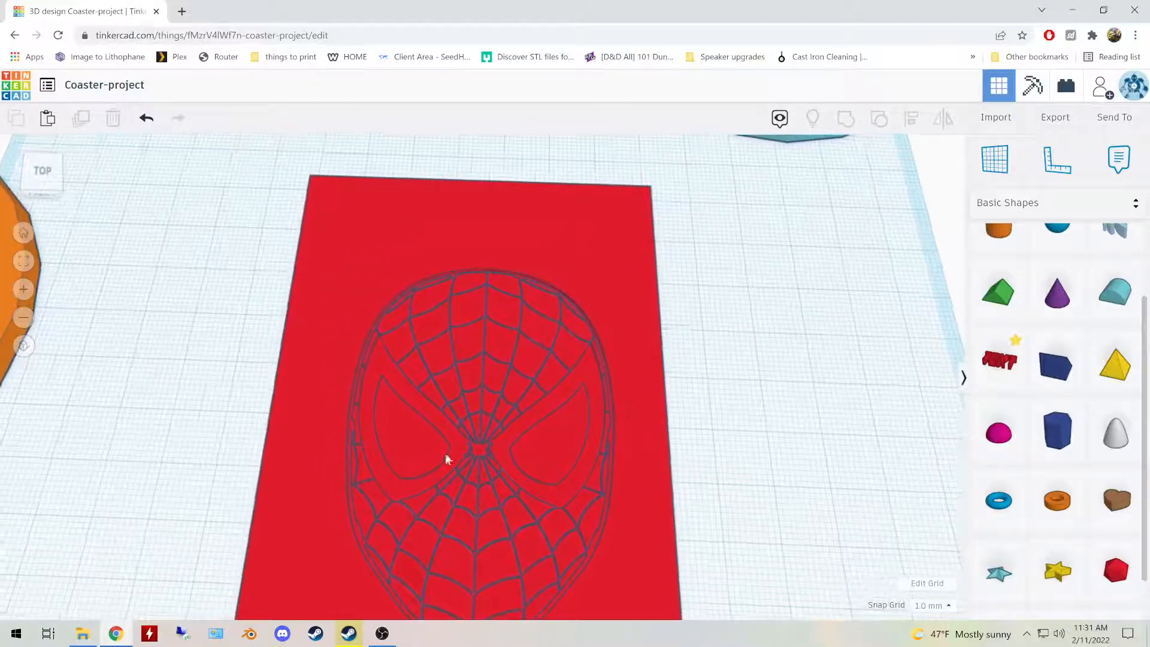
right_drag(613, 400, 407, 384)
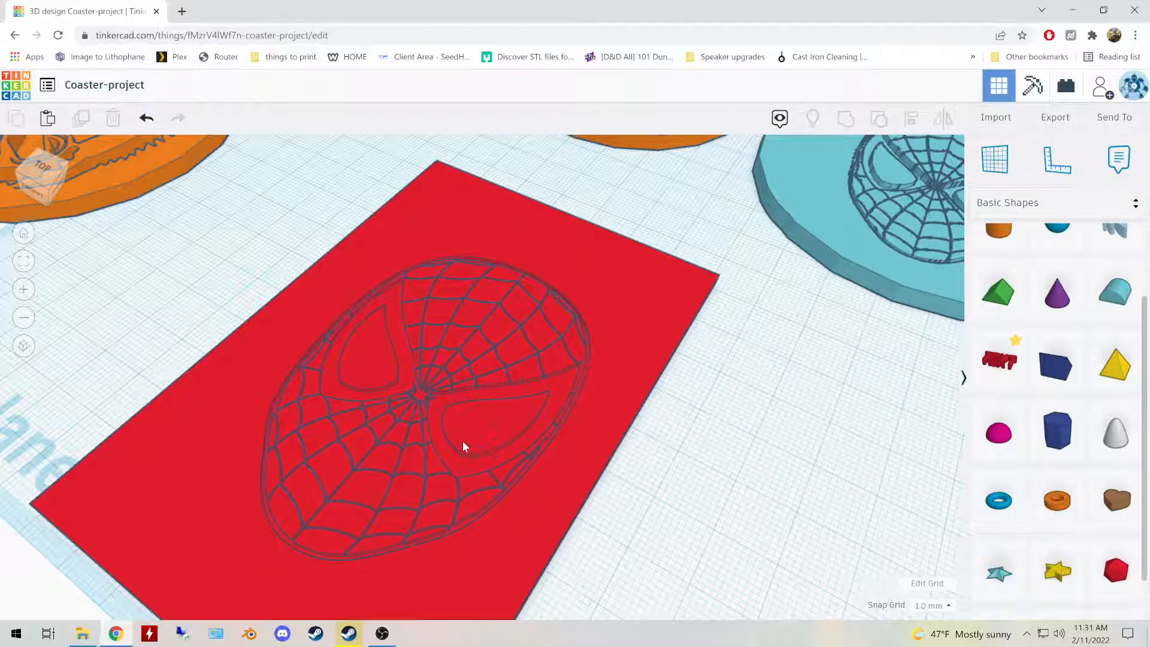
Step: Place a temporary workplane on the surface of the Spider-Man eye outlines, next to the web centre
key(w)
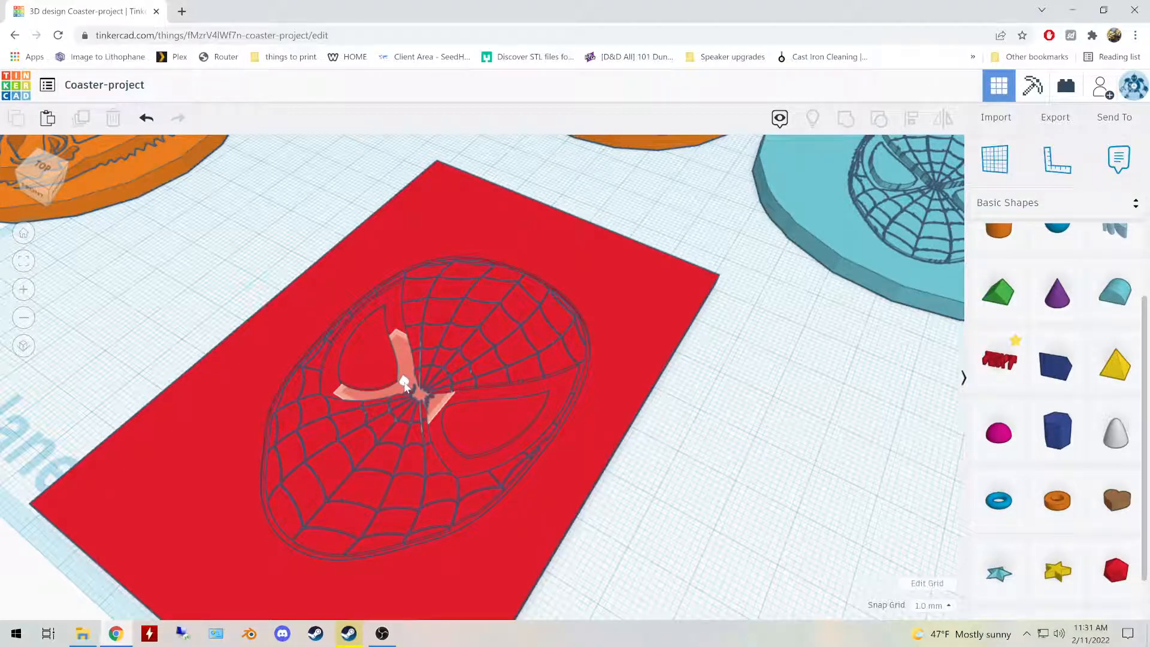
click(408, 387)
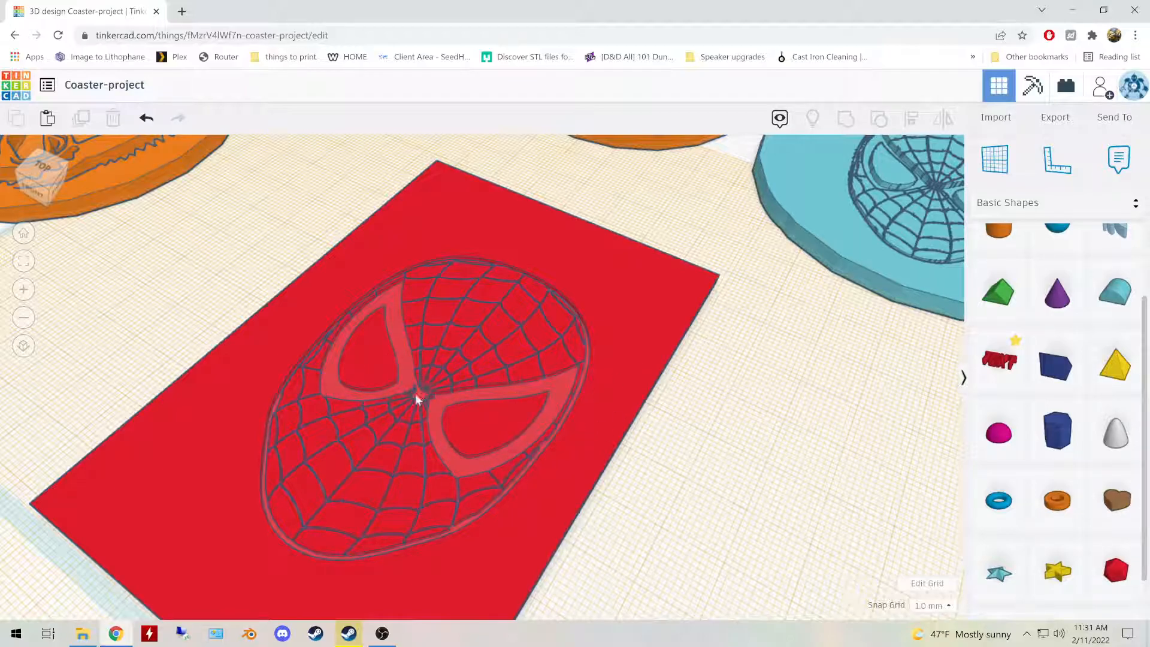
scroll(534, 401, down, 3)
scroll(473, 397, up, 5)
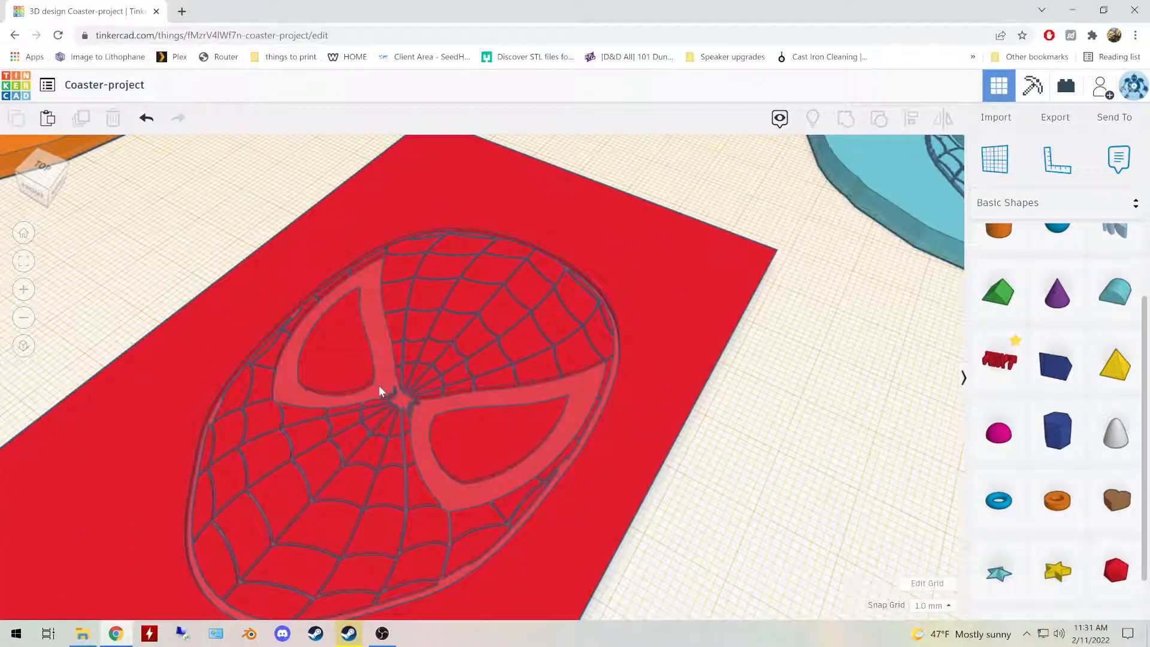
scroll(1057, 359, up, 3)
Step: Add a box hole over the web centre between the eyes and resize its base to about 11 by 3 mm
drag(999, 254, 452, 429)
right_drag(452, 430, 584, 409)
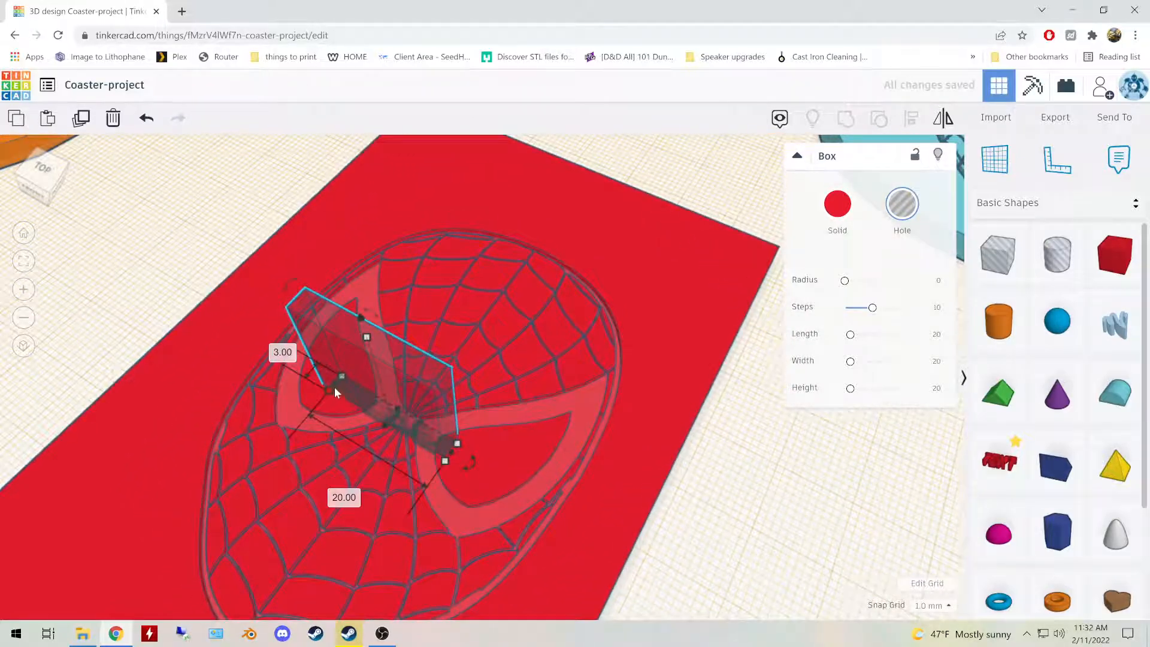
drag(335, 384, 387, 405)
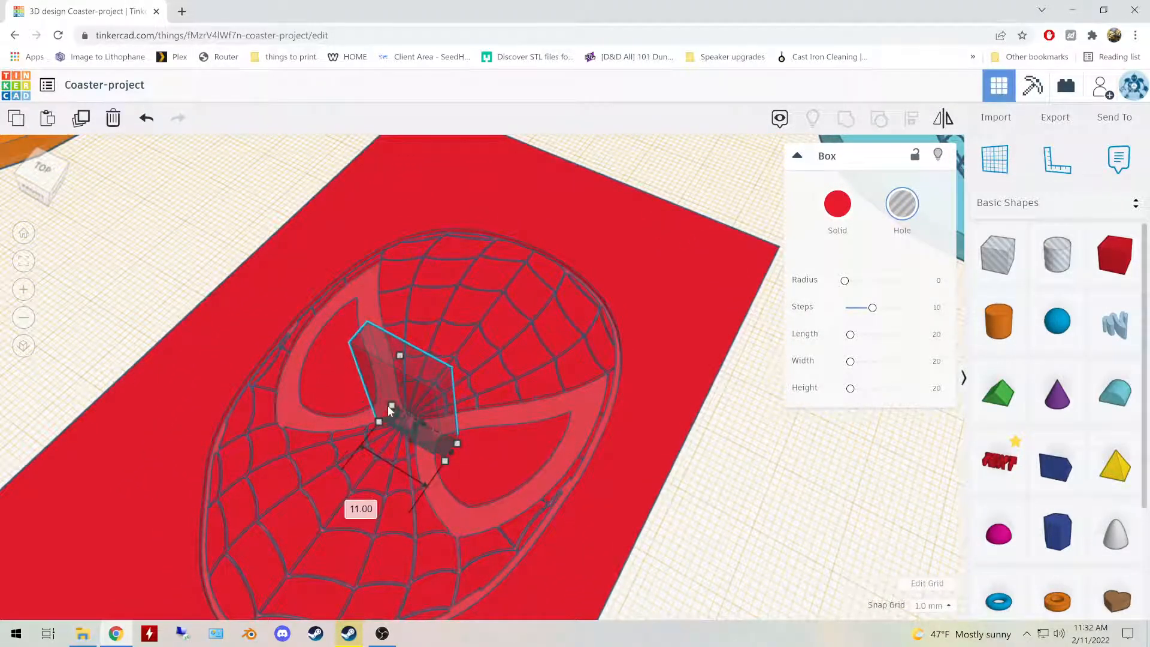
Step: Shorten the box hole further so its base covers only the web centre between the eyes
right_drag(559, 434, 534, 423)
scroll(527, 423, up, 3)
middle_drag(513, 422, 591, 393)
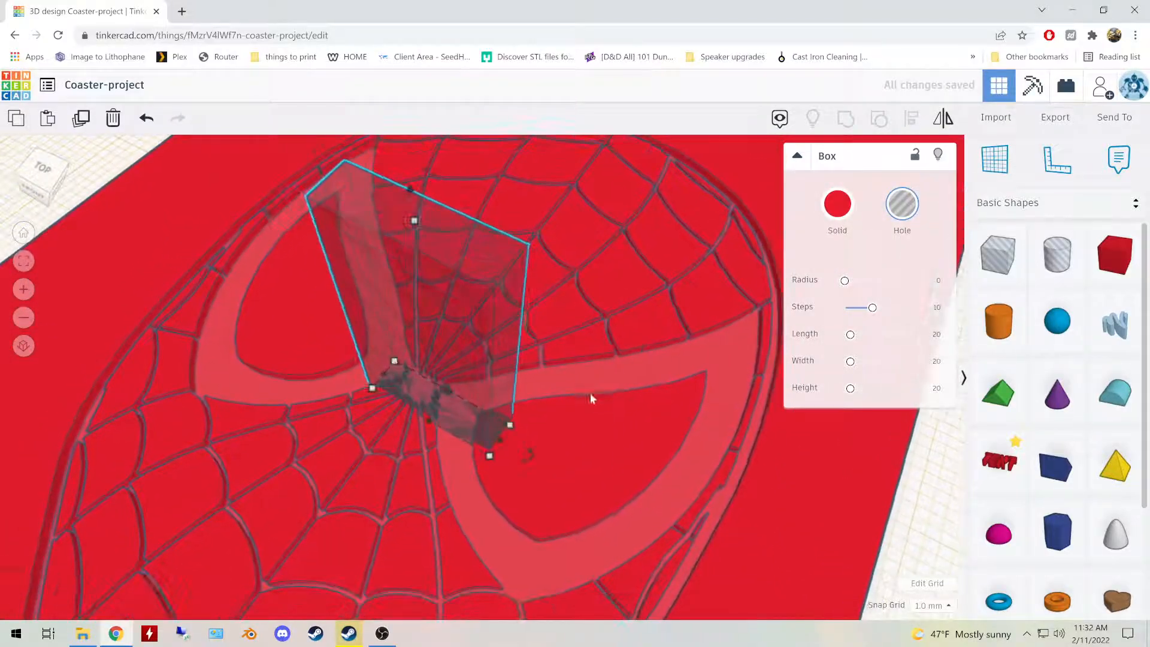
scroll(590, 394, up, 3)
drag(506, 467, 426, 429)
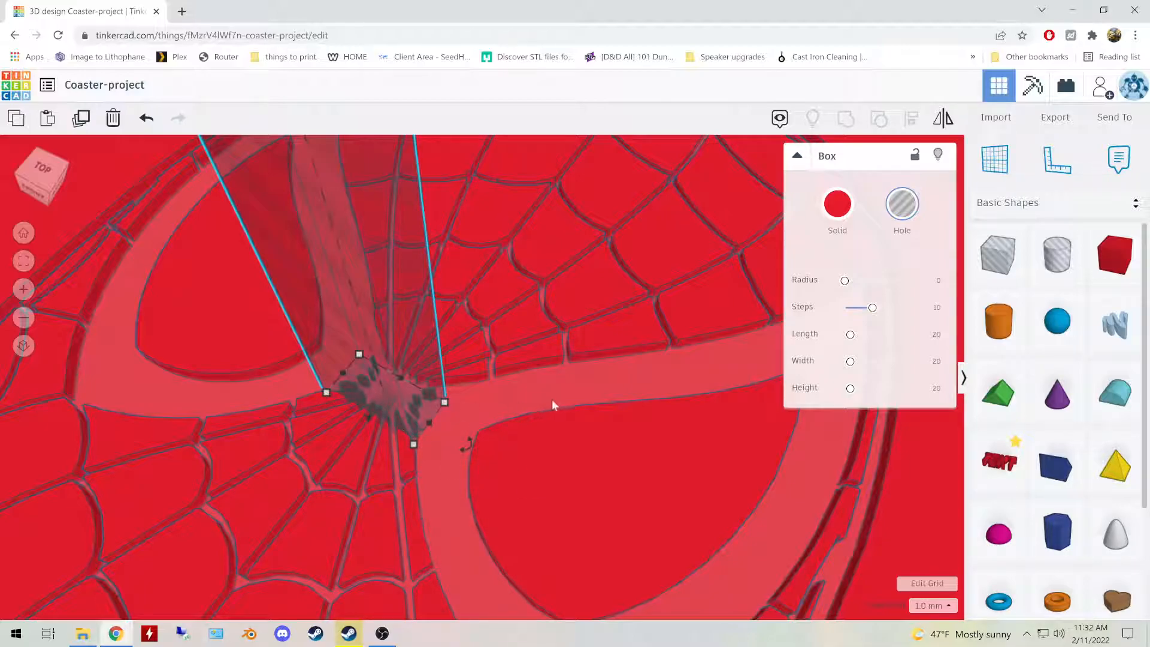
Step: Group the box hole with the red Spider-Man panel to cut away the web centre between the eyes
scroll(552, 400, down, 5)
right_drag(526, 332, 612, 333)
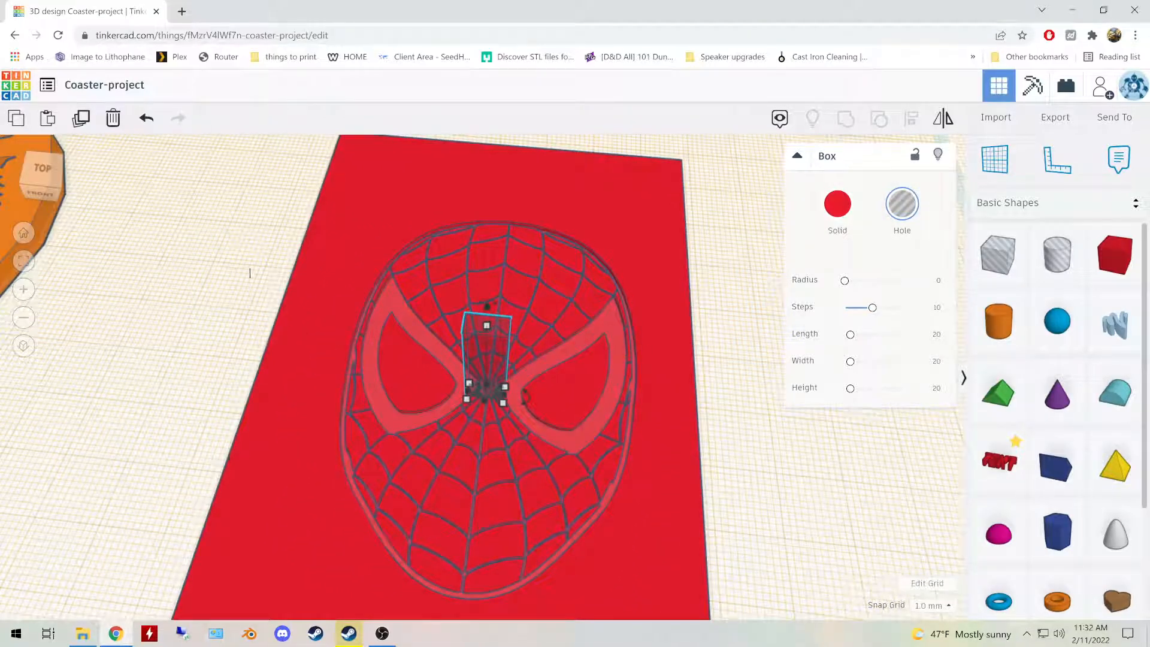
shift+click(663, 502)
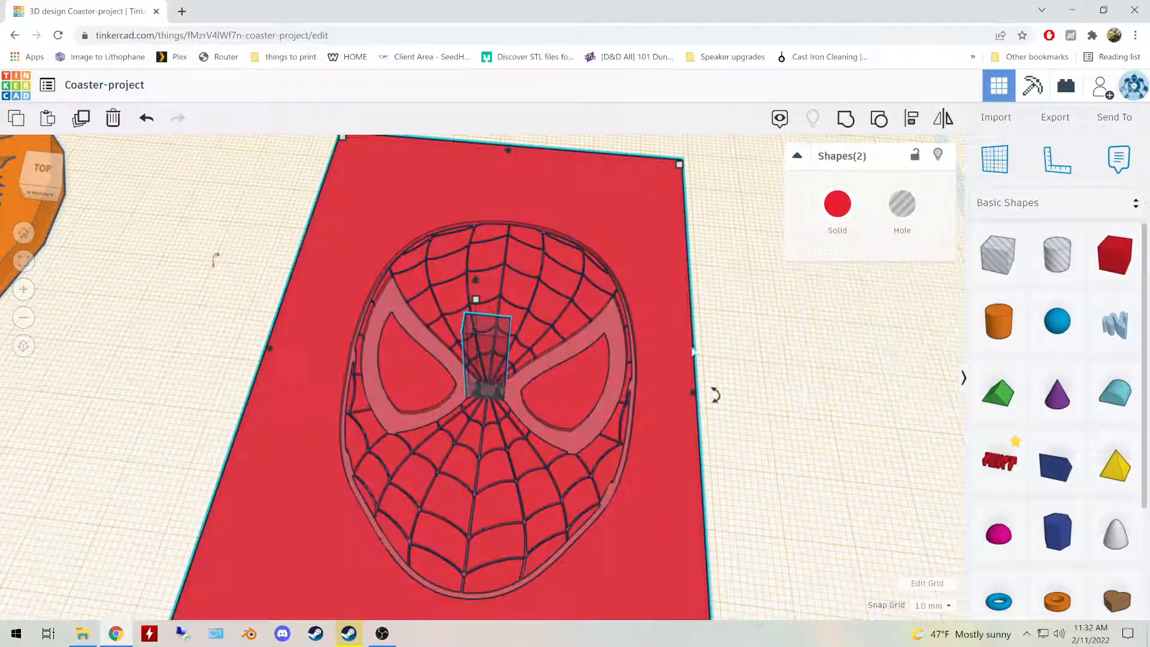
click(846, 122)
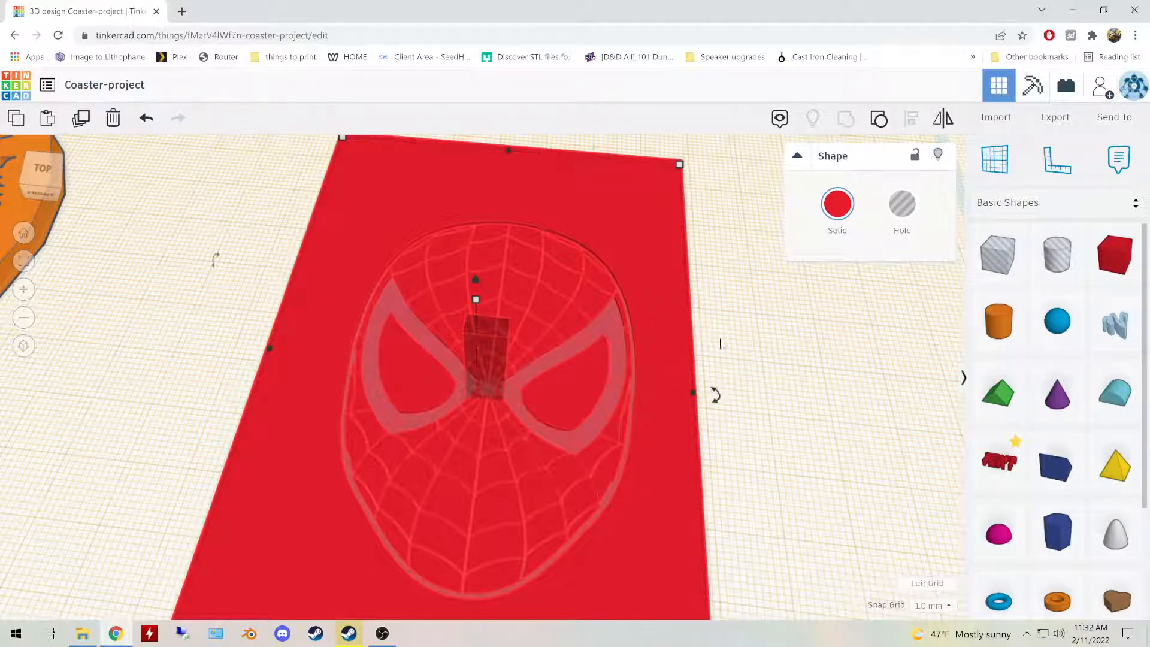
Step: Check the cut between the Spider-Man eyes and return the workplane to the default base grid
scroll(738, 329, down, 3)
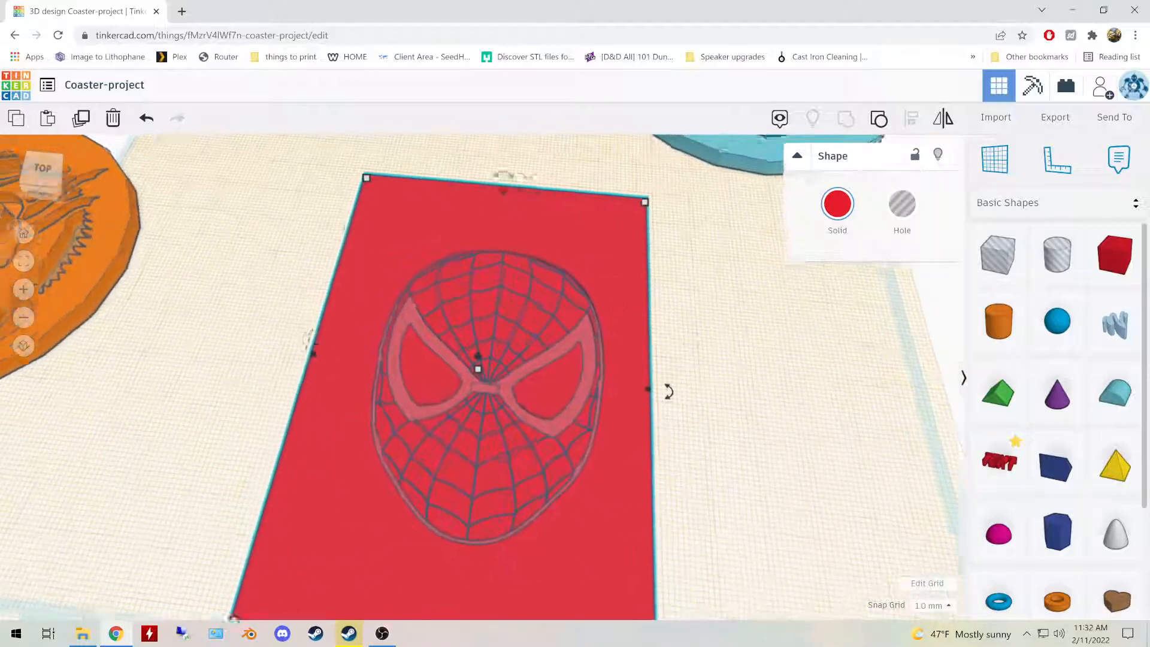
scroll(689, 336, up, 6)
right_drag(601, 358, 578, 384)
right_drag(477, 421, 595, 375)
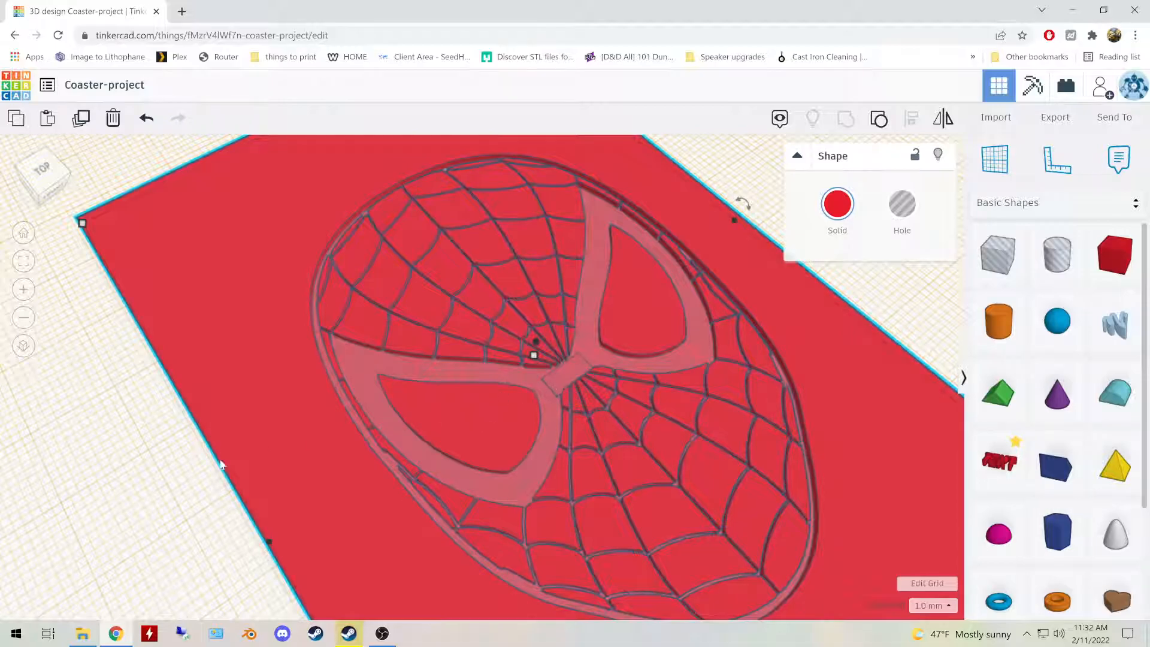
key(w)
click(114, 500)
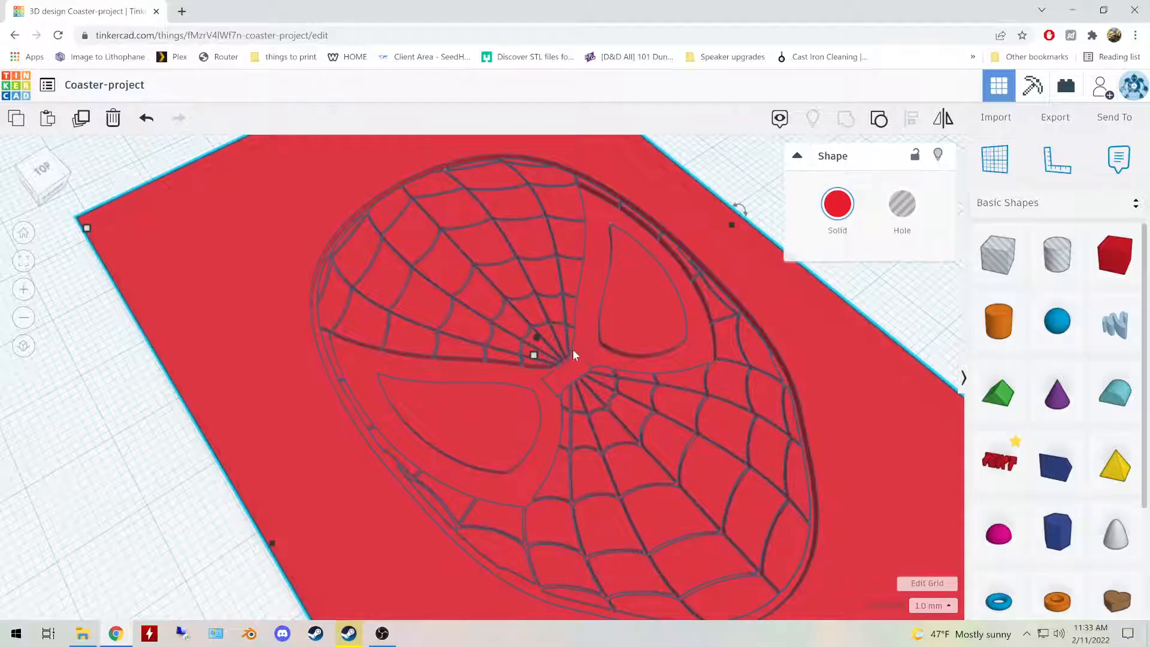
right_drag(759, 371, 676, 388)
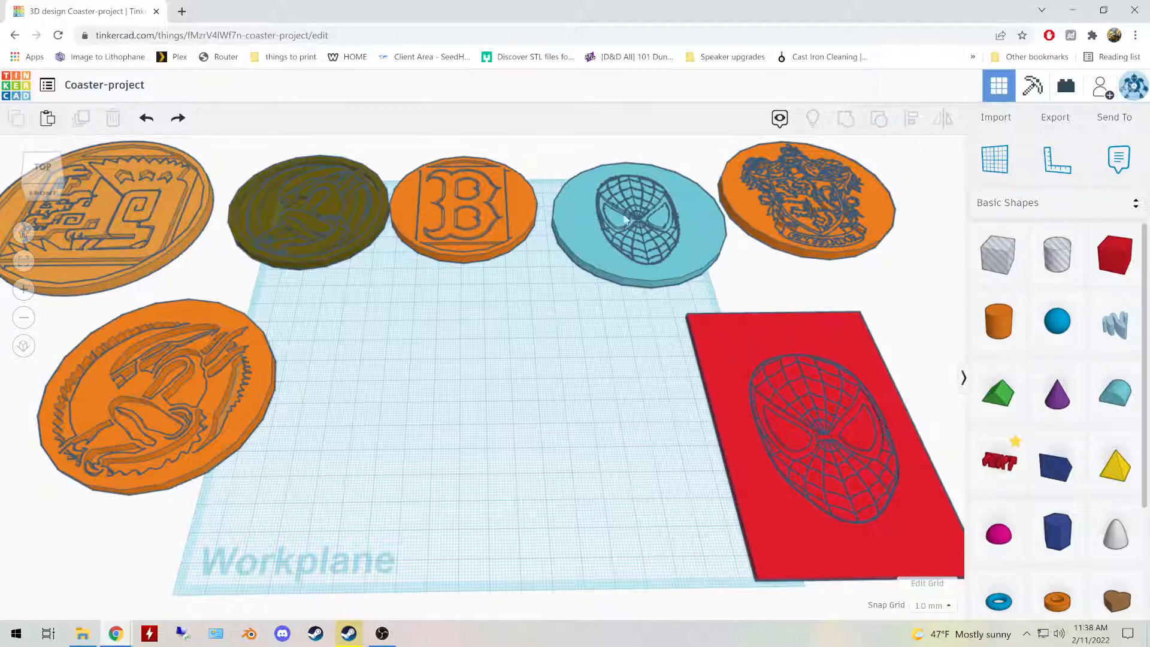
Step: Move the orange B coaster to the middle of the workplane and put it back in the coaster row
drag(527, 221, 543, 410)
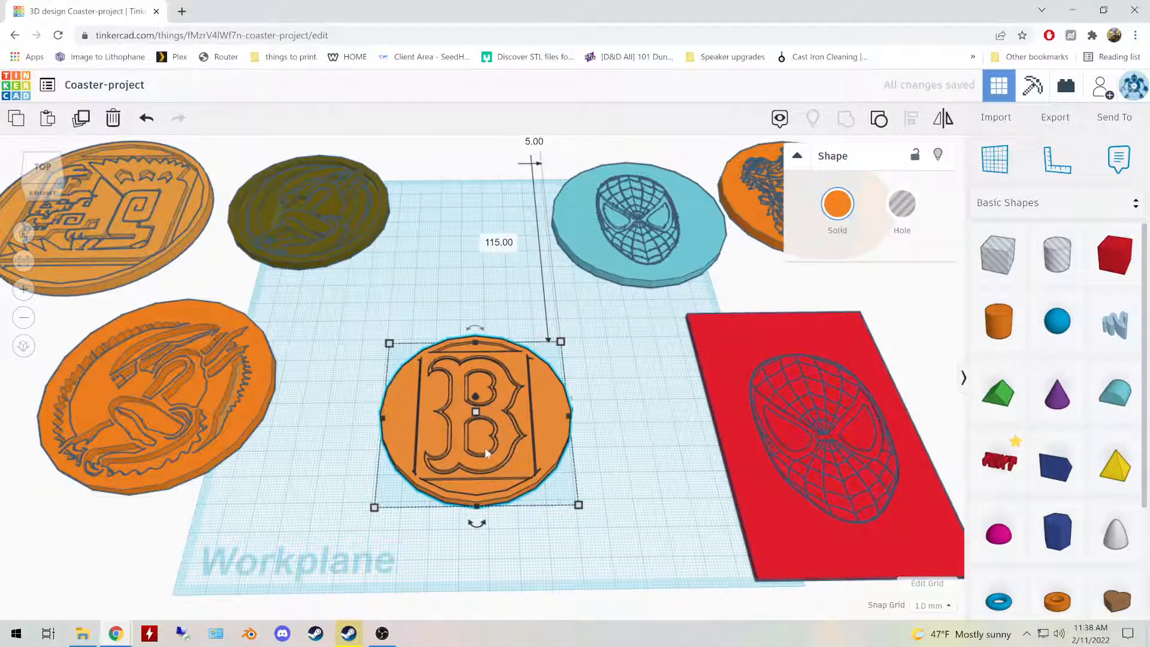
drag(541, 415, 522, 208)
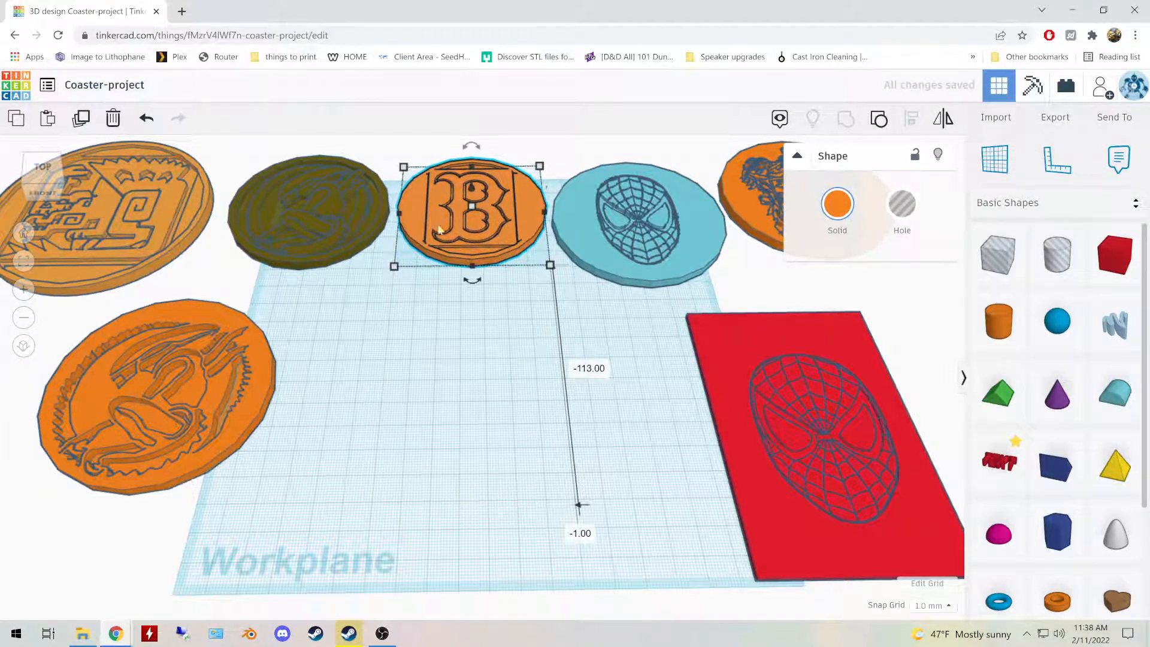
Step: Ungroup the olive alien coaster and move the alien design off its round base to the middle of the workplane
click(330, 209)
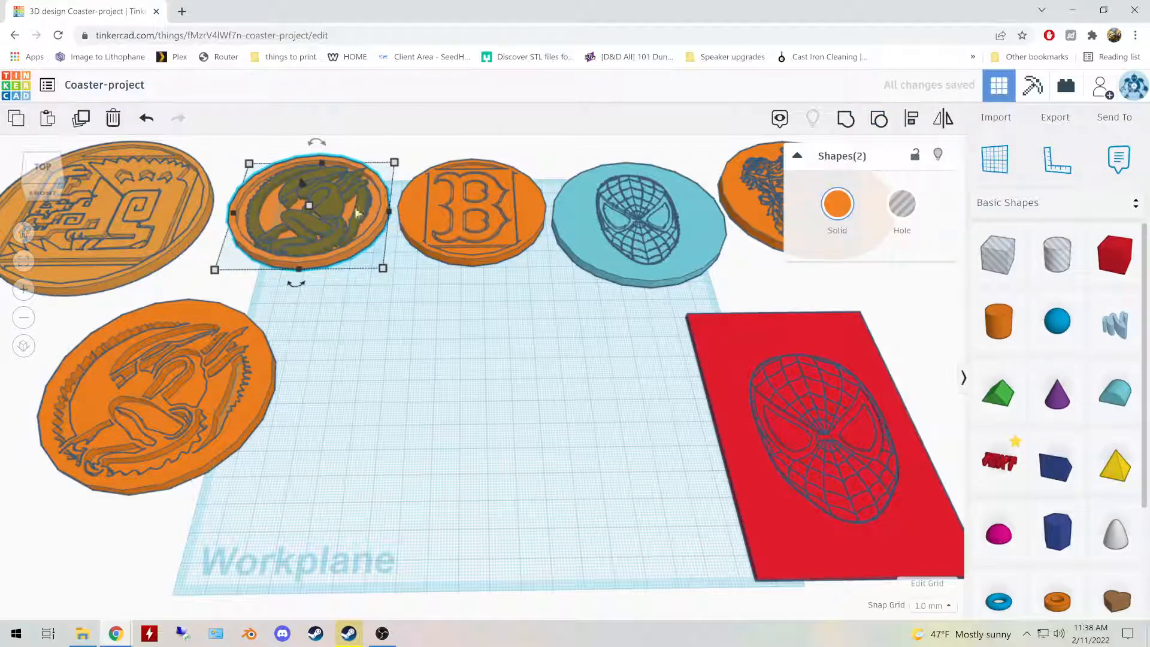
drag(331, 204, 520, 434)
click(420, 320)
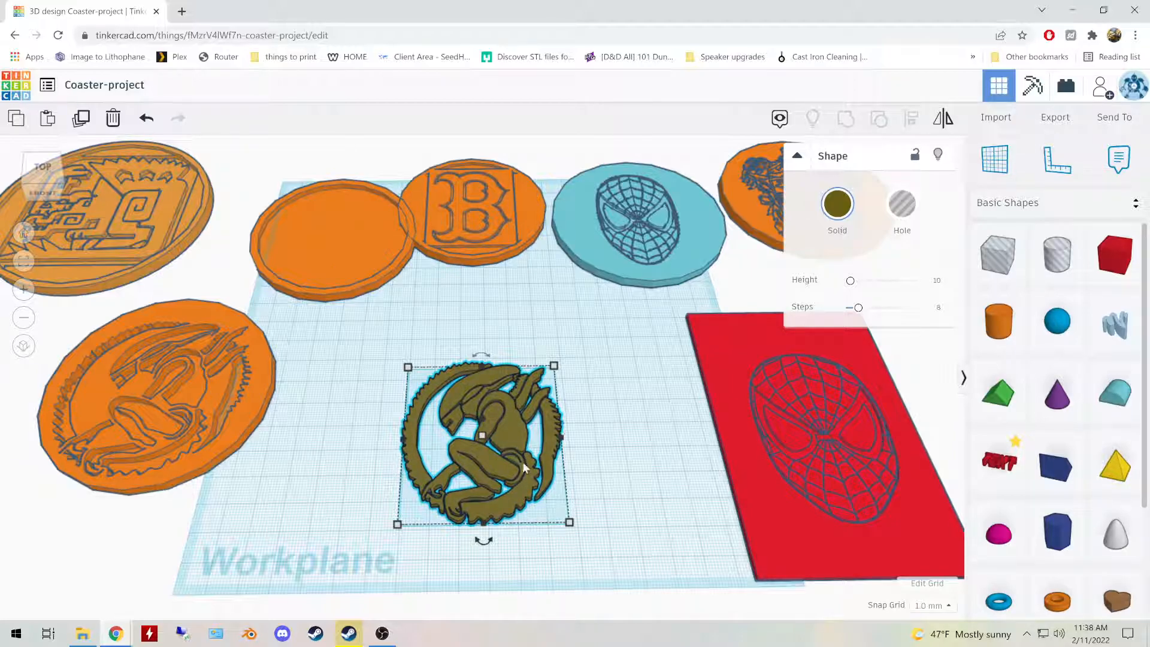
Step: Examine the separated alien design up close, especially the gaps between head, arm, torso and tail
scroll(506, 437, up, 1)
scroll(506, 443, up, 1)
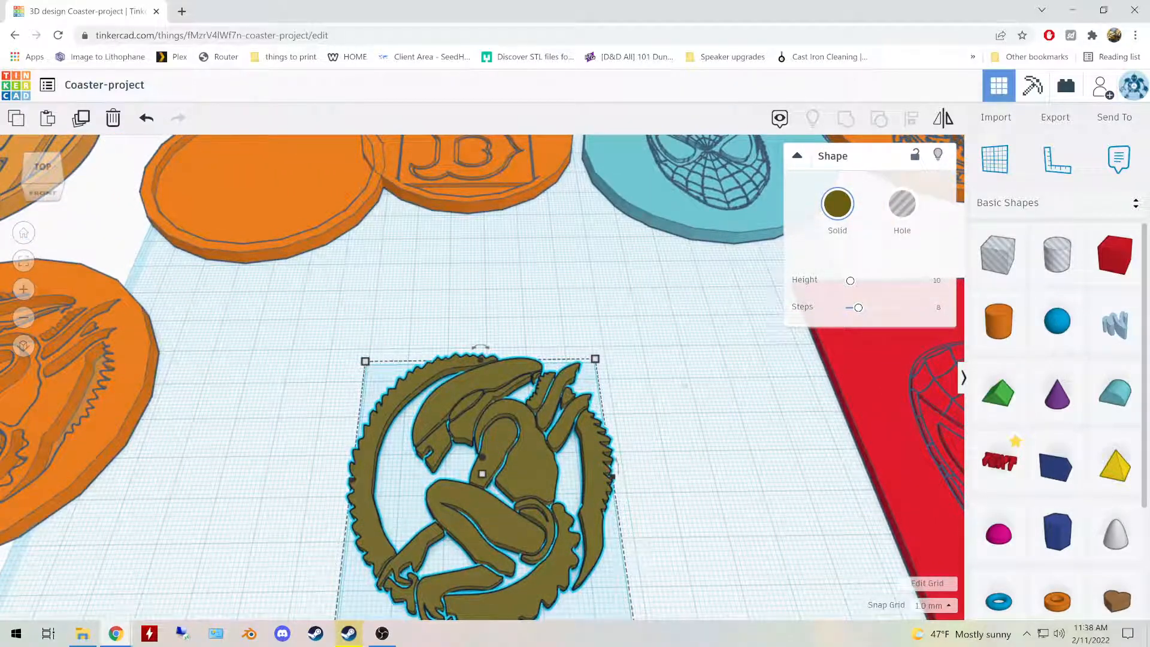
scroll(682, 400, up, 1)
right_drag(682, 400, 673, 444)
middle_drag(673, 444, 700, 365)
scroll(601, 382, up, 4)
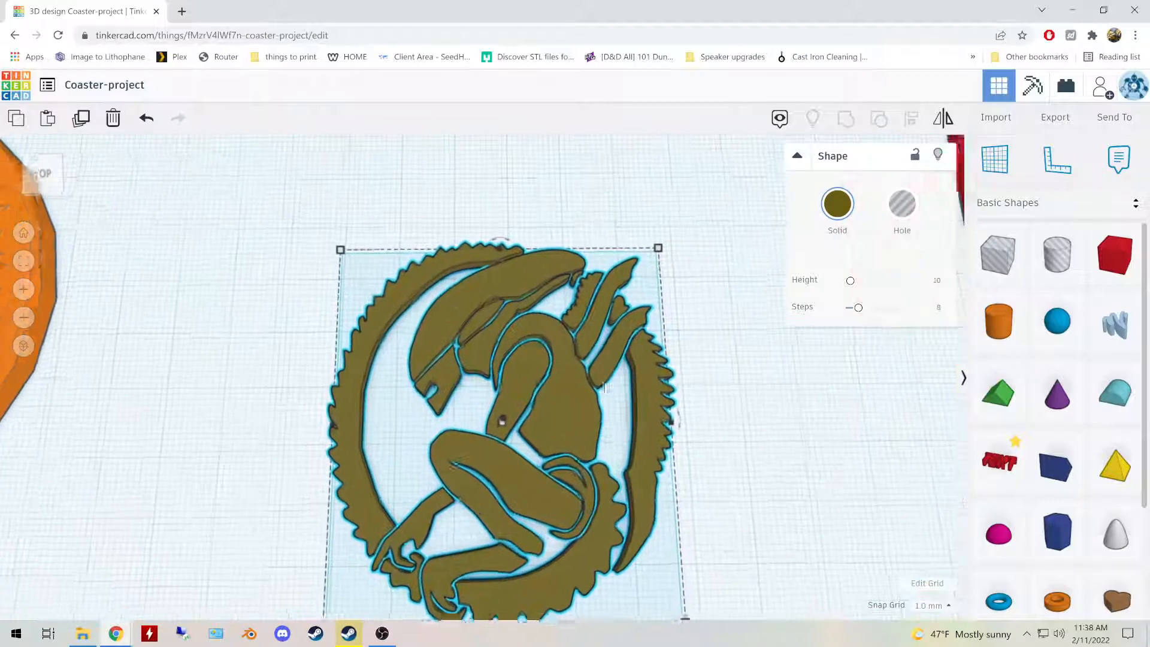
mouse_move(606, 402)
right_down()
mouse_move(609, 414)
mouse_move(602, 408)
right_up()
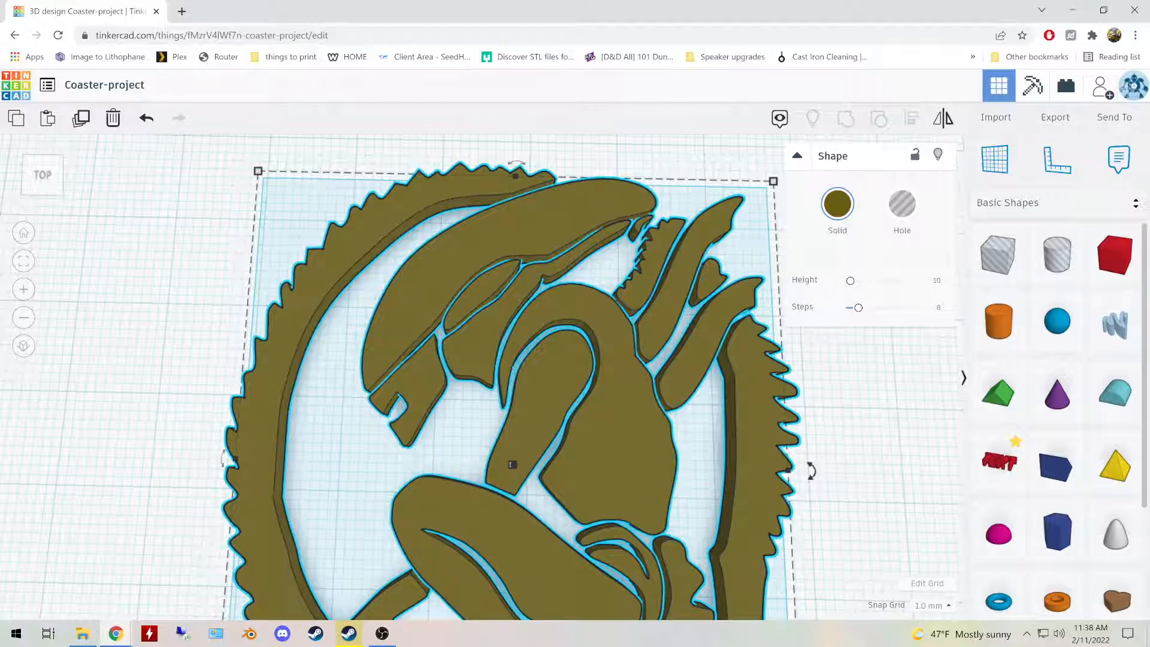
click(180, 319)
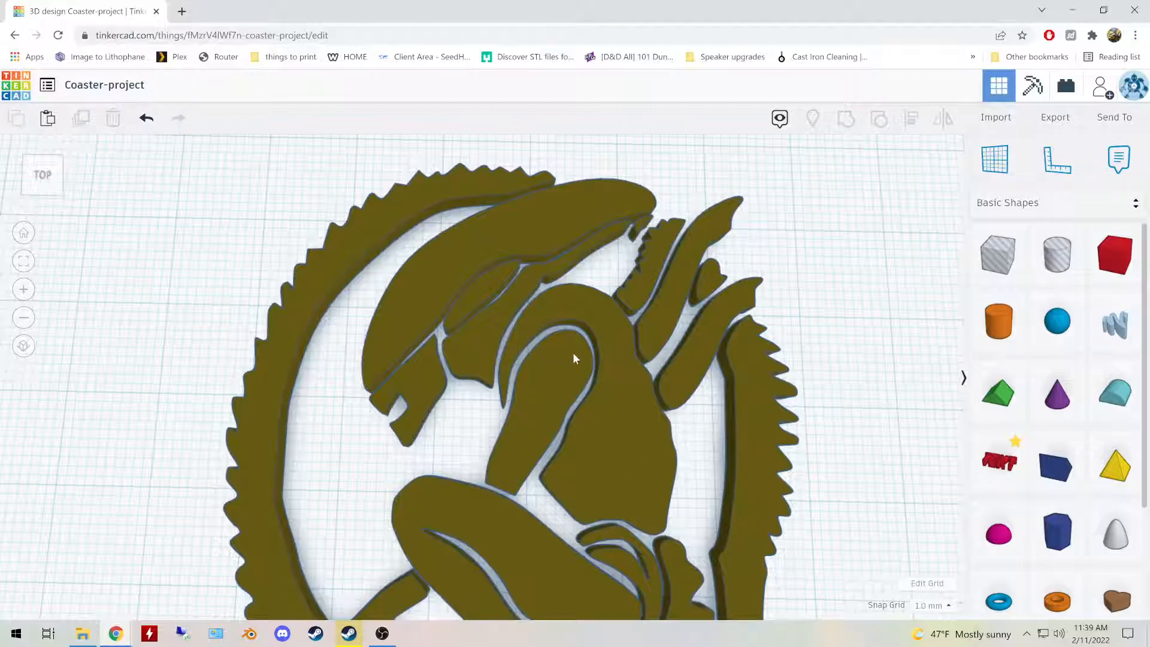
scroll(607, 351, down, 5)
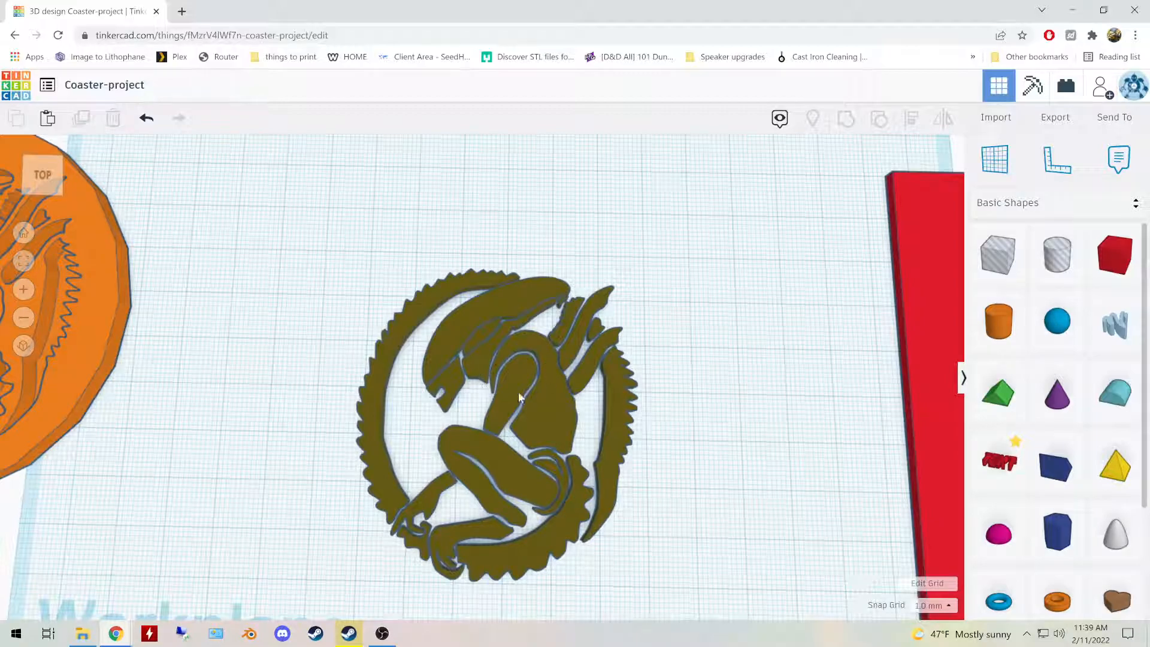
scroll(528, 401, down, 4)
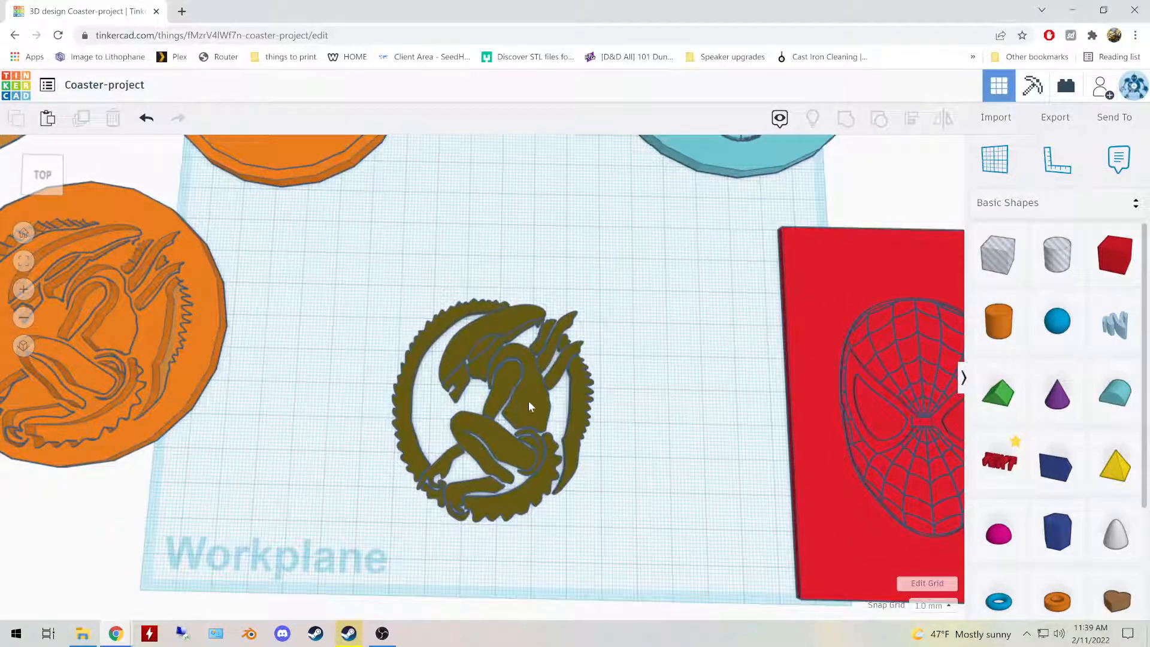
Step: Move the olive alien design back onto the empty orange round base beside the B coaster
click(434, 286)
drag(434, 281, 309, 139)
middle_drag(493, 212, 455, 356)
drag(272, 276, 286, 193)
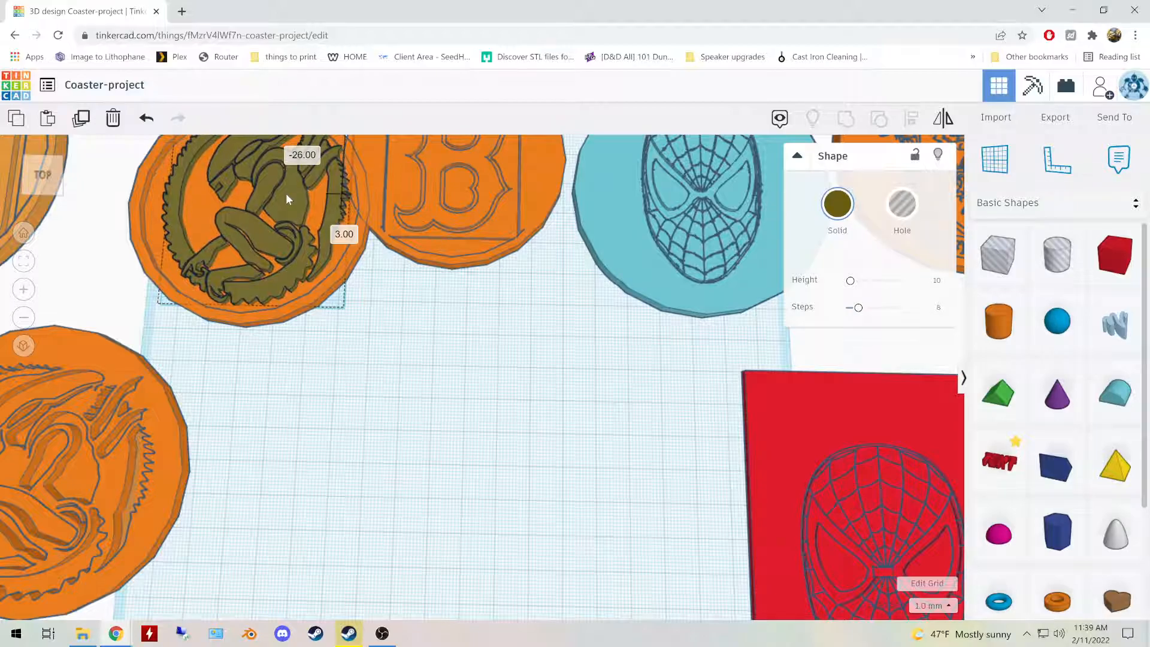
right_drag(520, 467, 545, 435)
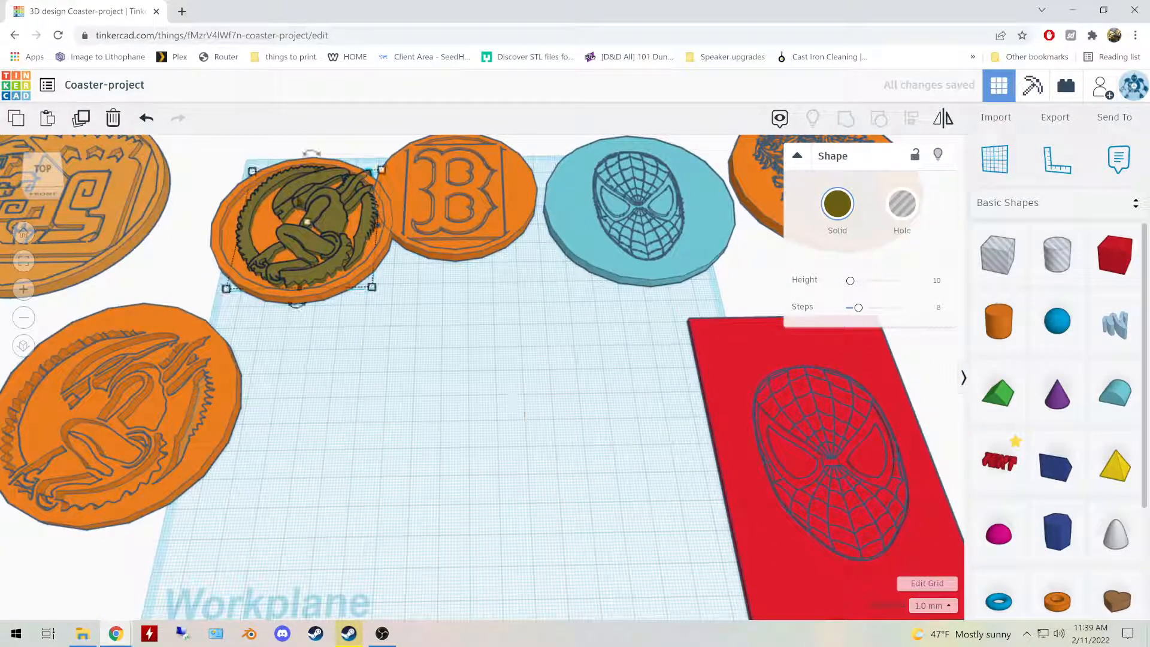